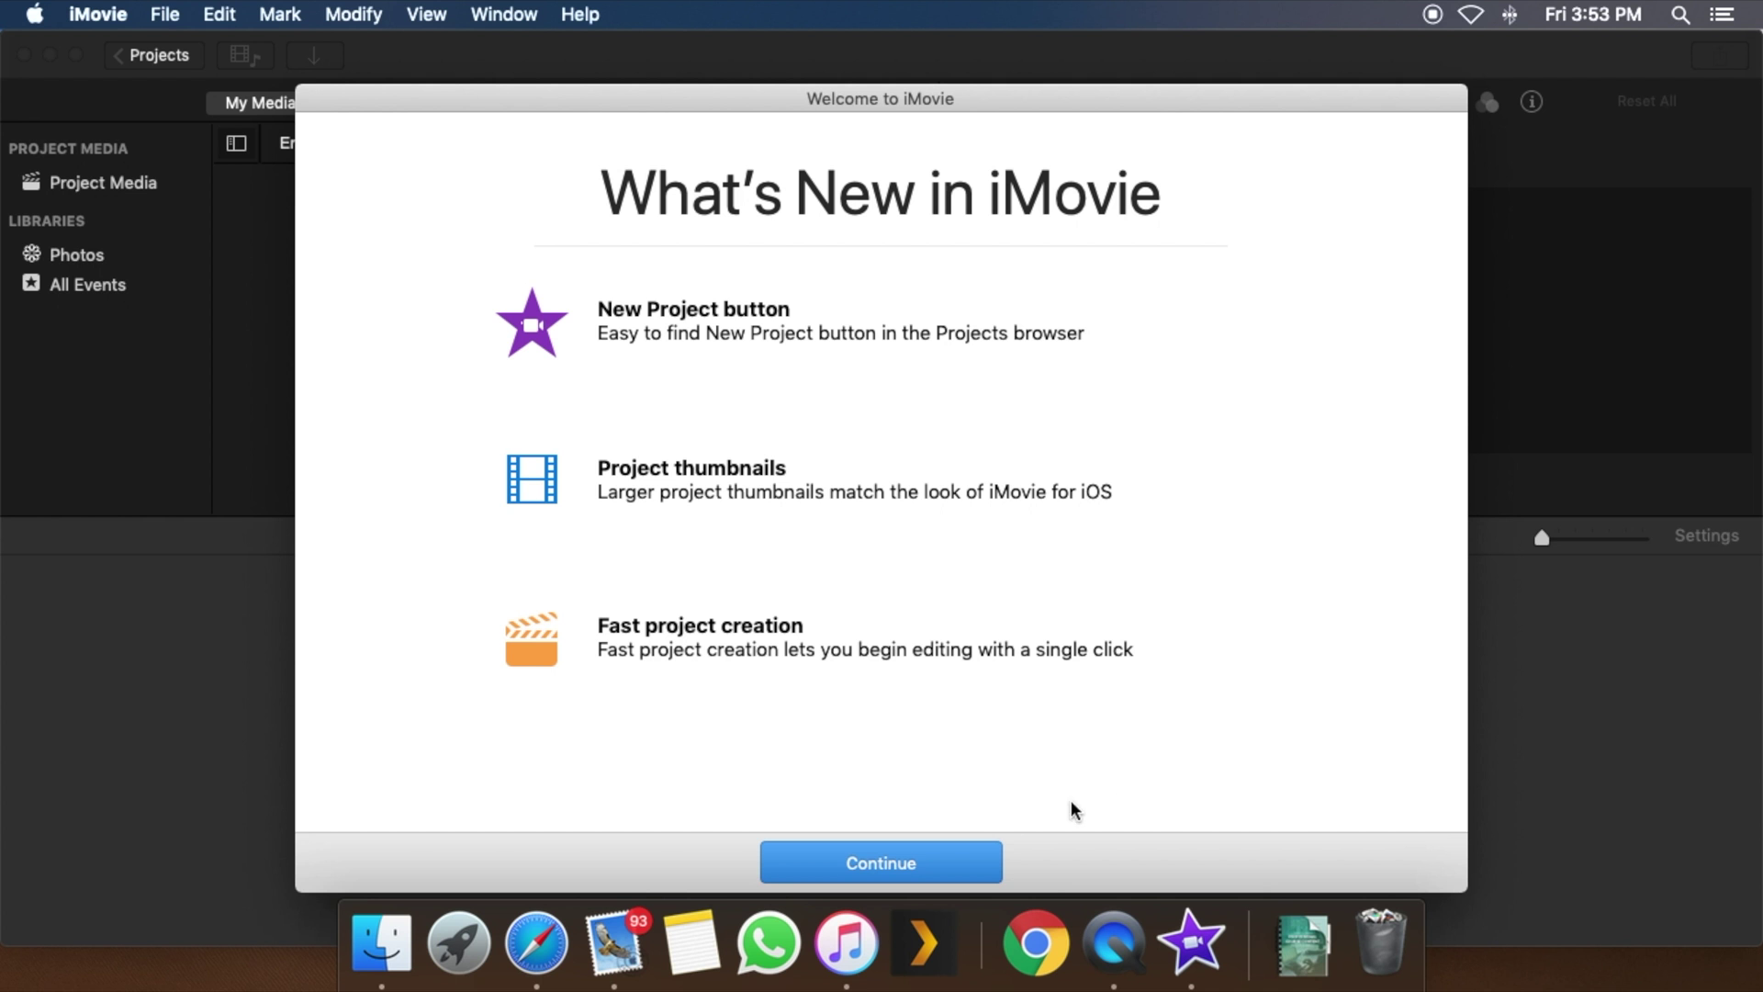
Step: Dismiss the What's New window and create a new movie project from the projects browser
{"action": "left_click", "coordinate": [914, 869]}
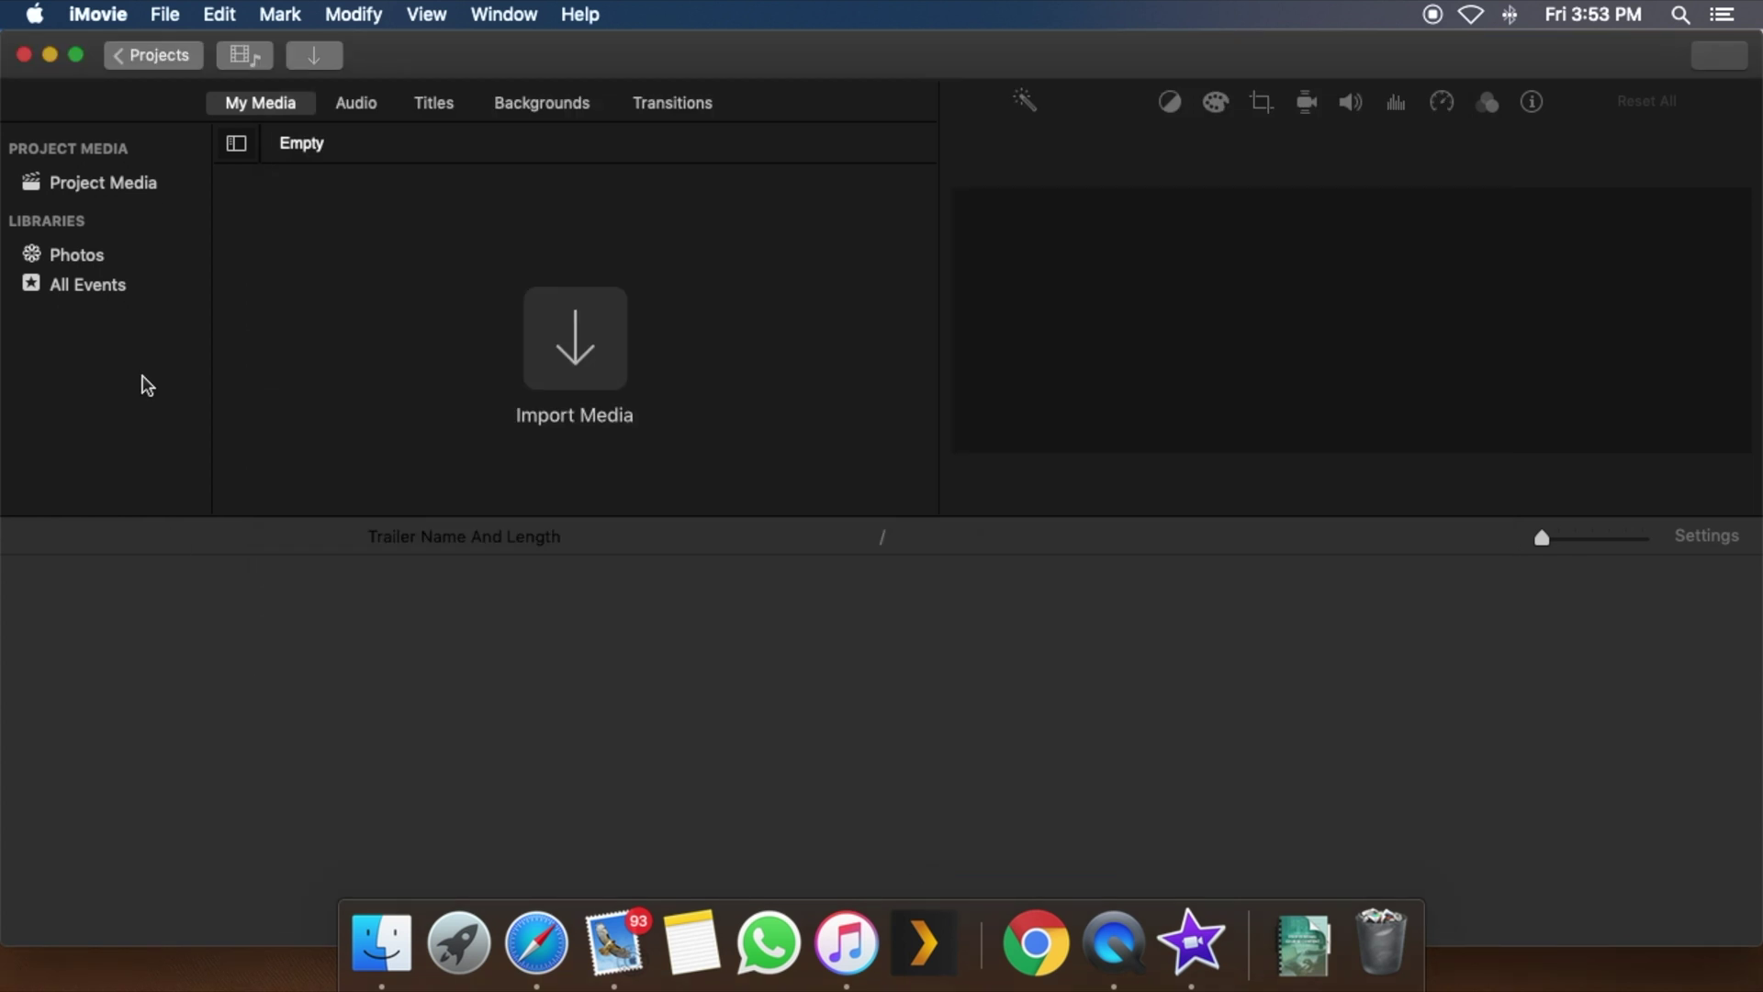
{"action": "left_click", "coordinate": [77, 55]}
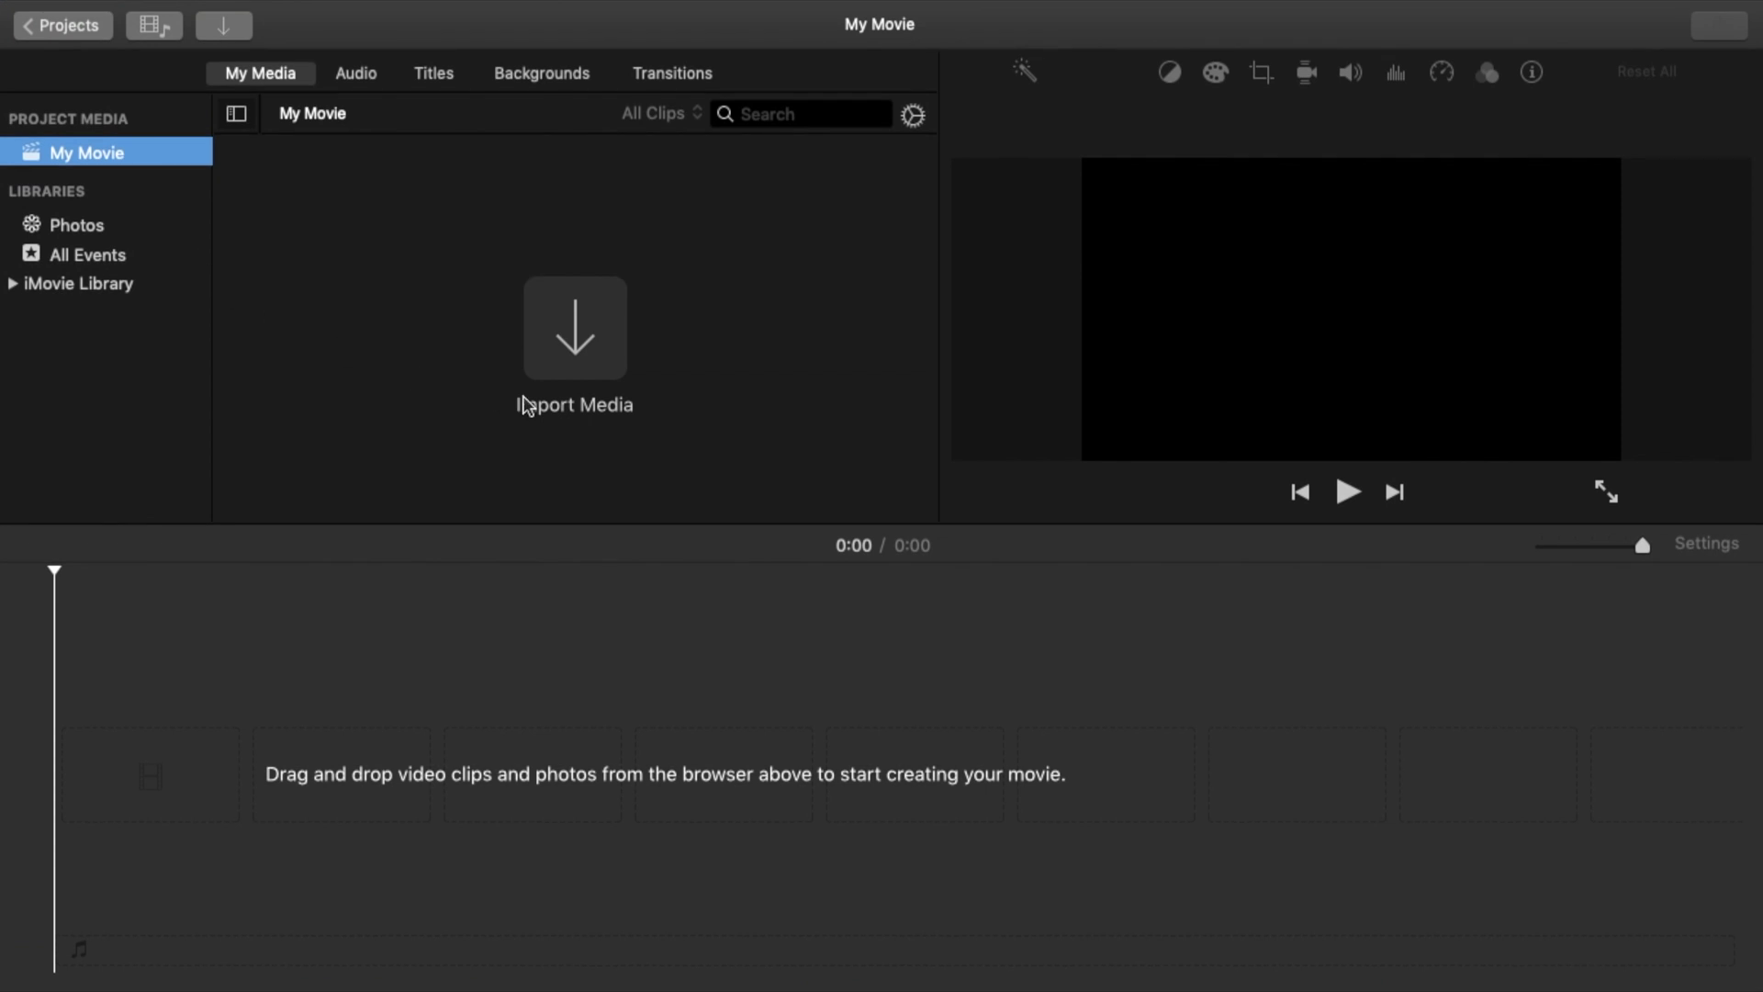
{"action": "left_click", "coordinate": [713, 634]}
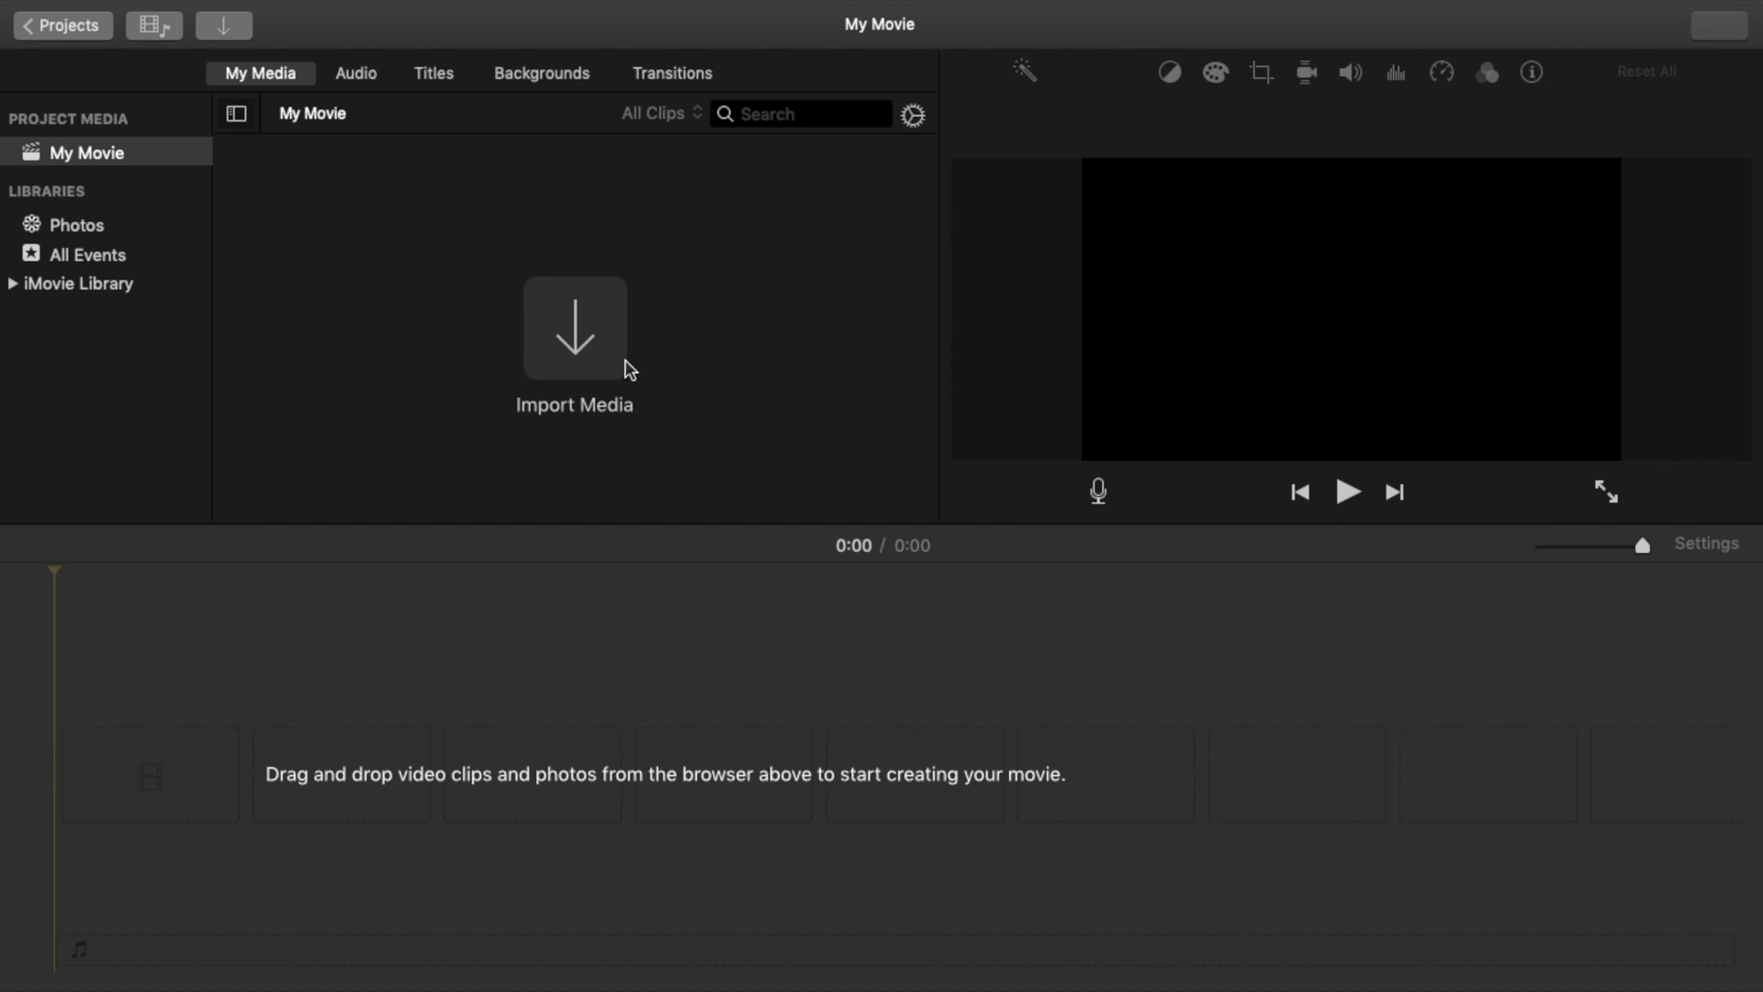
Step: Examine the available iTunes audio, title styles, backgrounds and transitions for the movie
{"action": "left_click", "coordinate": [362, 77]}
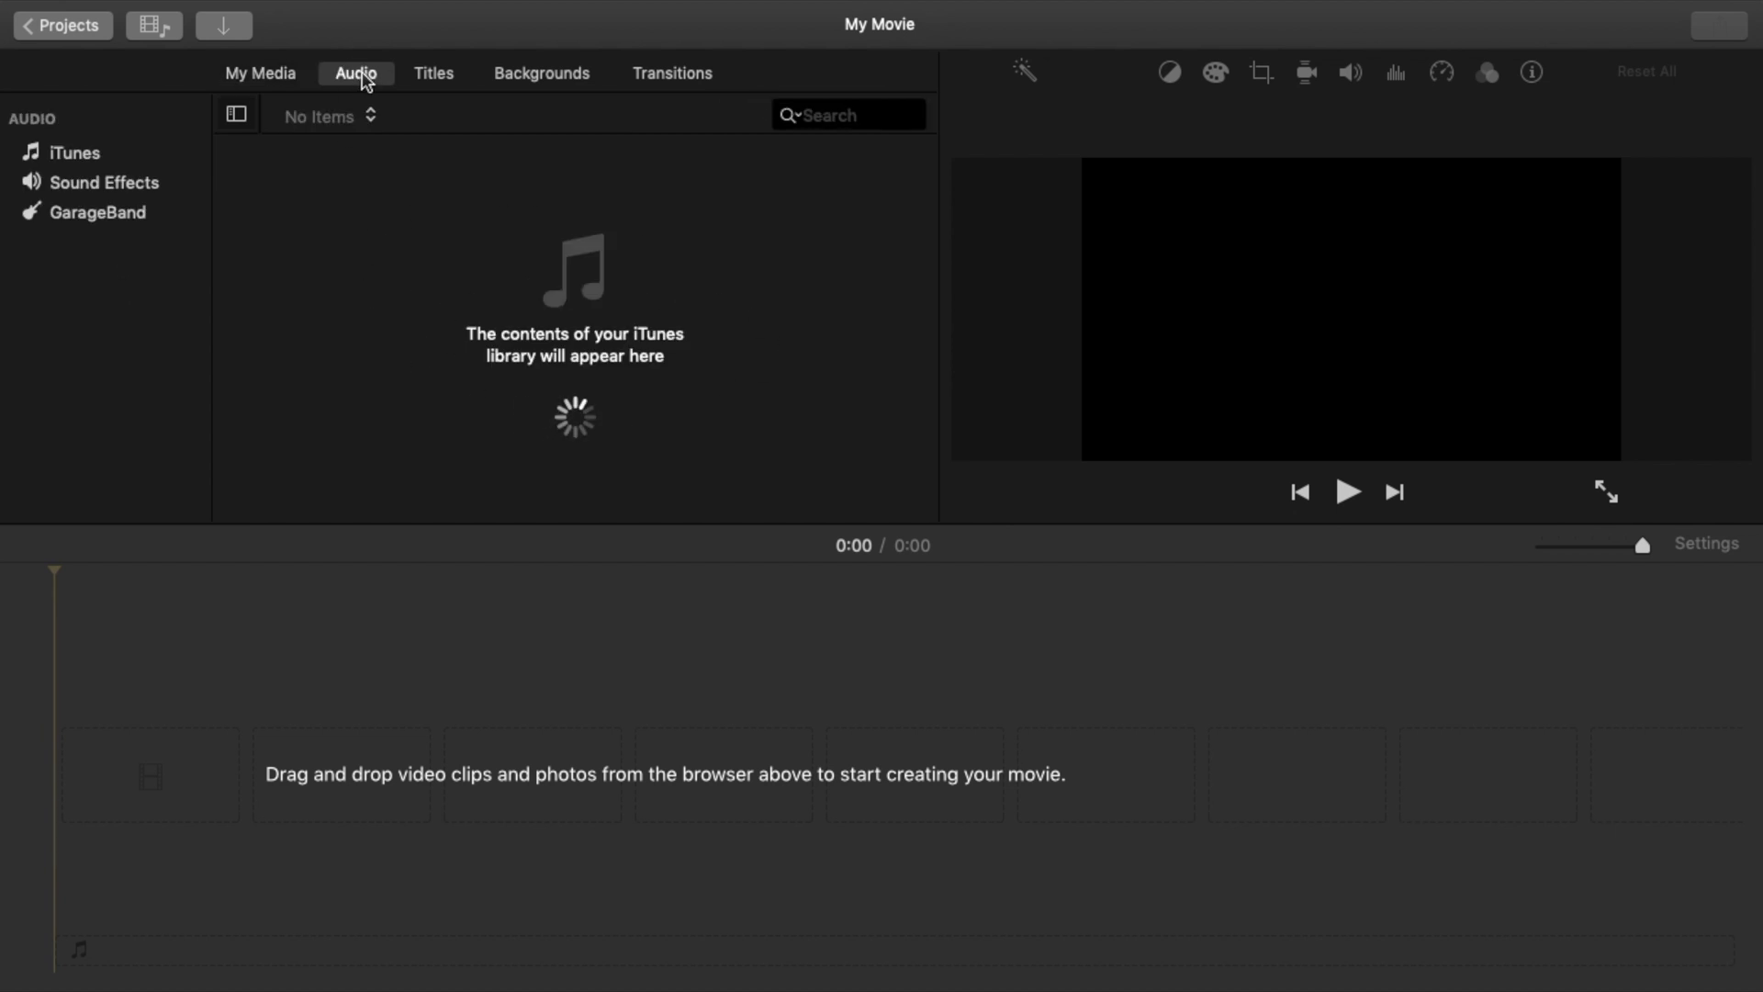
{"action": "left_click", "coordinate": [916, 308]}
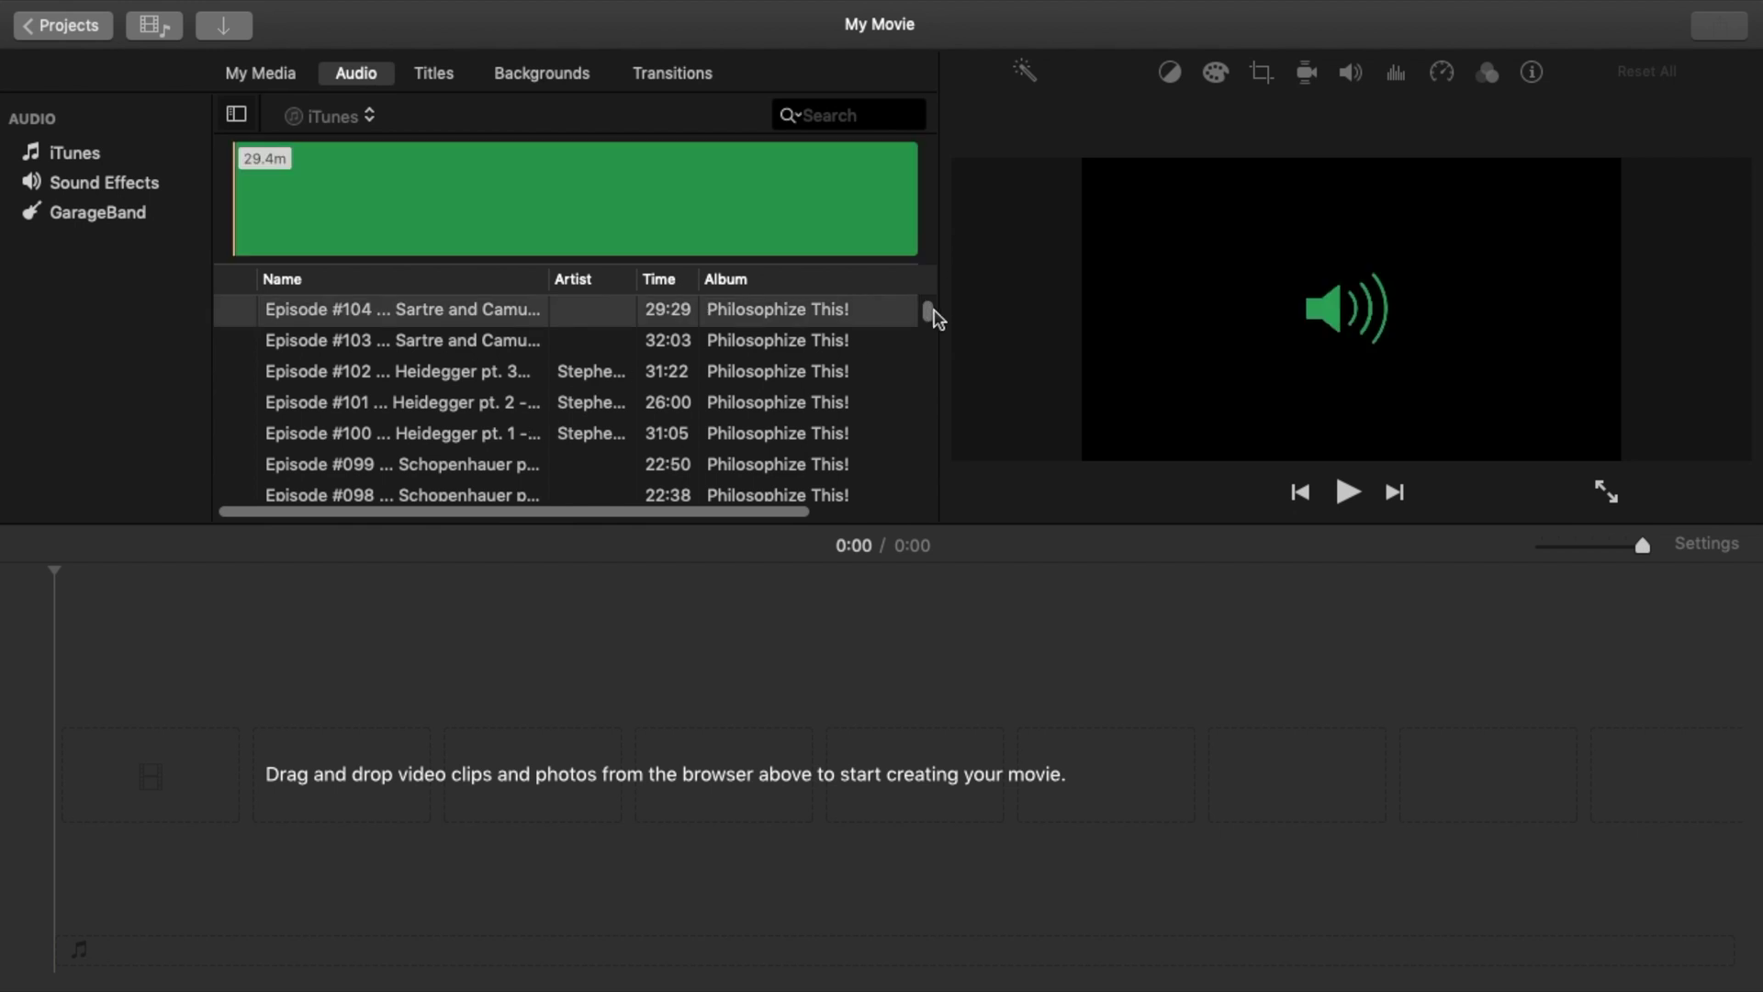
{"action": "mouse_move", "coordinate": [931, 315]}
{"action": "left_mouse_down"}
{"action": "mouse_move", "coordinate": [941, 390]}
{"action": "mouse_move", "coordinate": [945, 295]}
{"action": "mouse_move", "coordinate": [932, 363]}
{"action": "mouse_move", "coordinate": [810, 244]}
{"action": "left_mouse_up"}
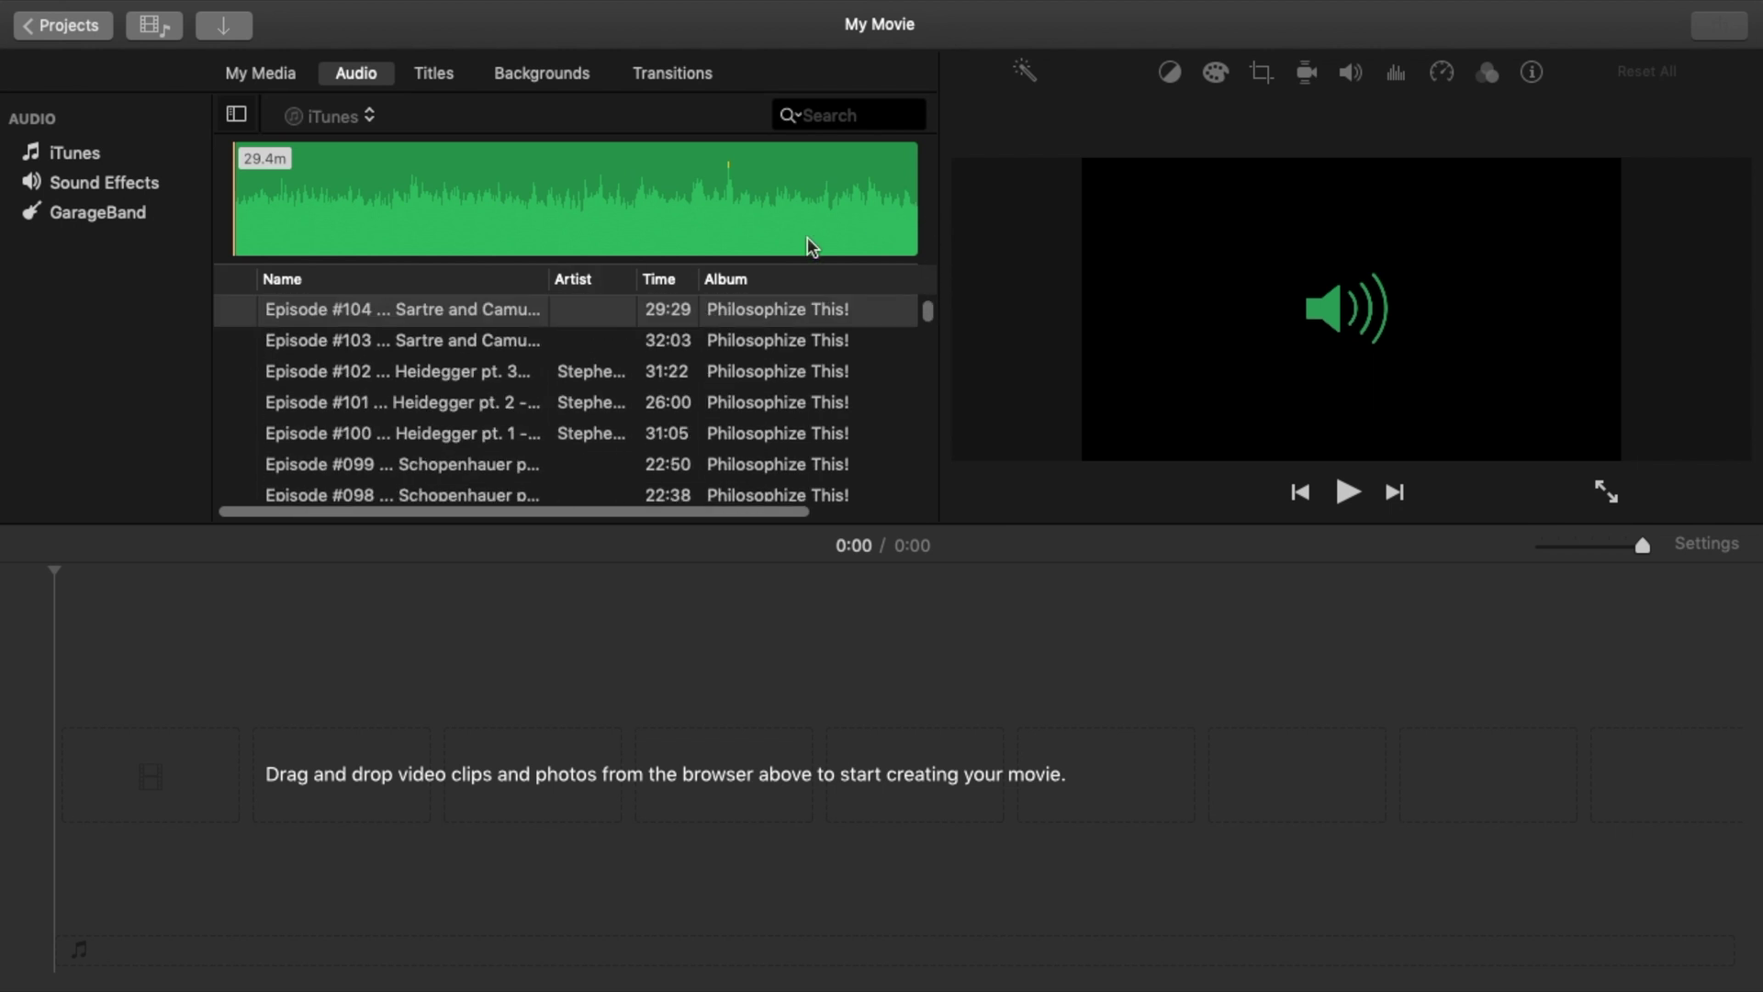
{"action": "left_click", "coordinate": [434, 77]}
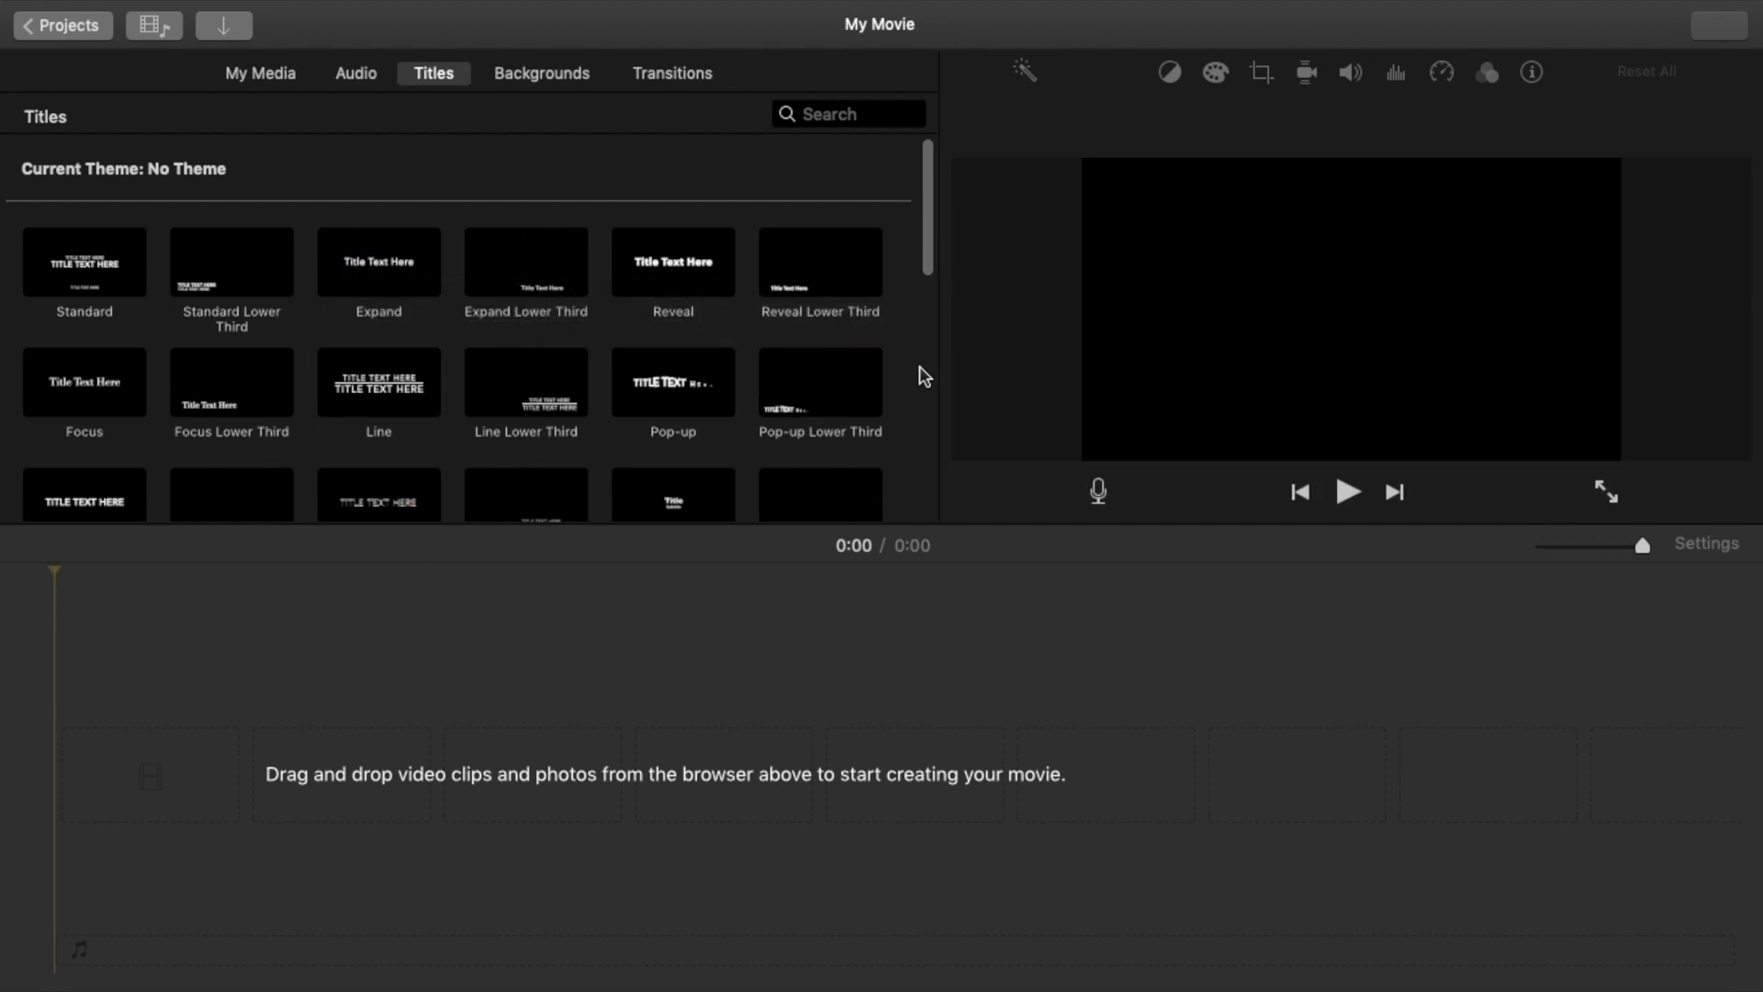
{"action": "left_click", "coordinate": [588, 78]}
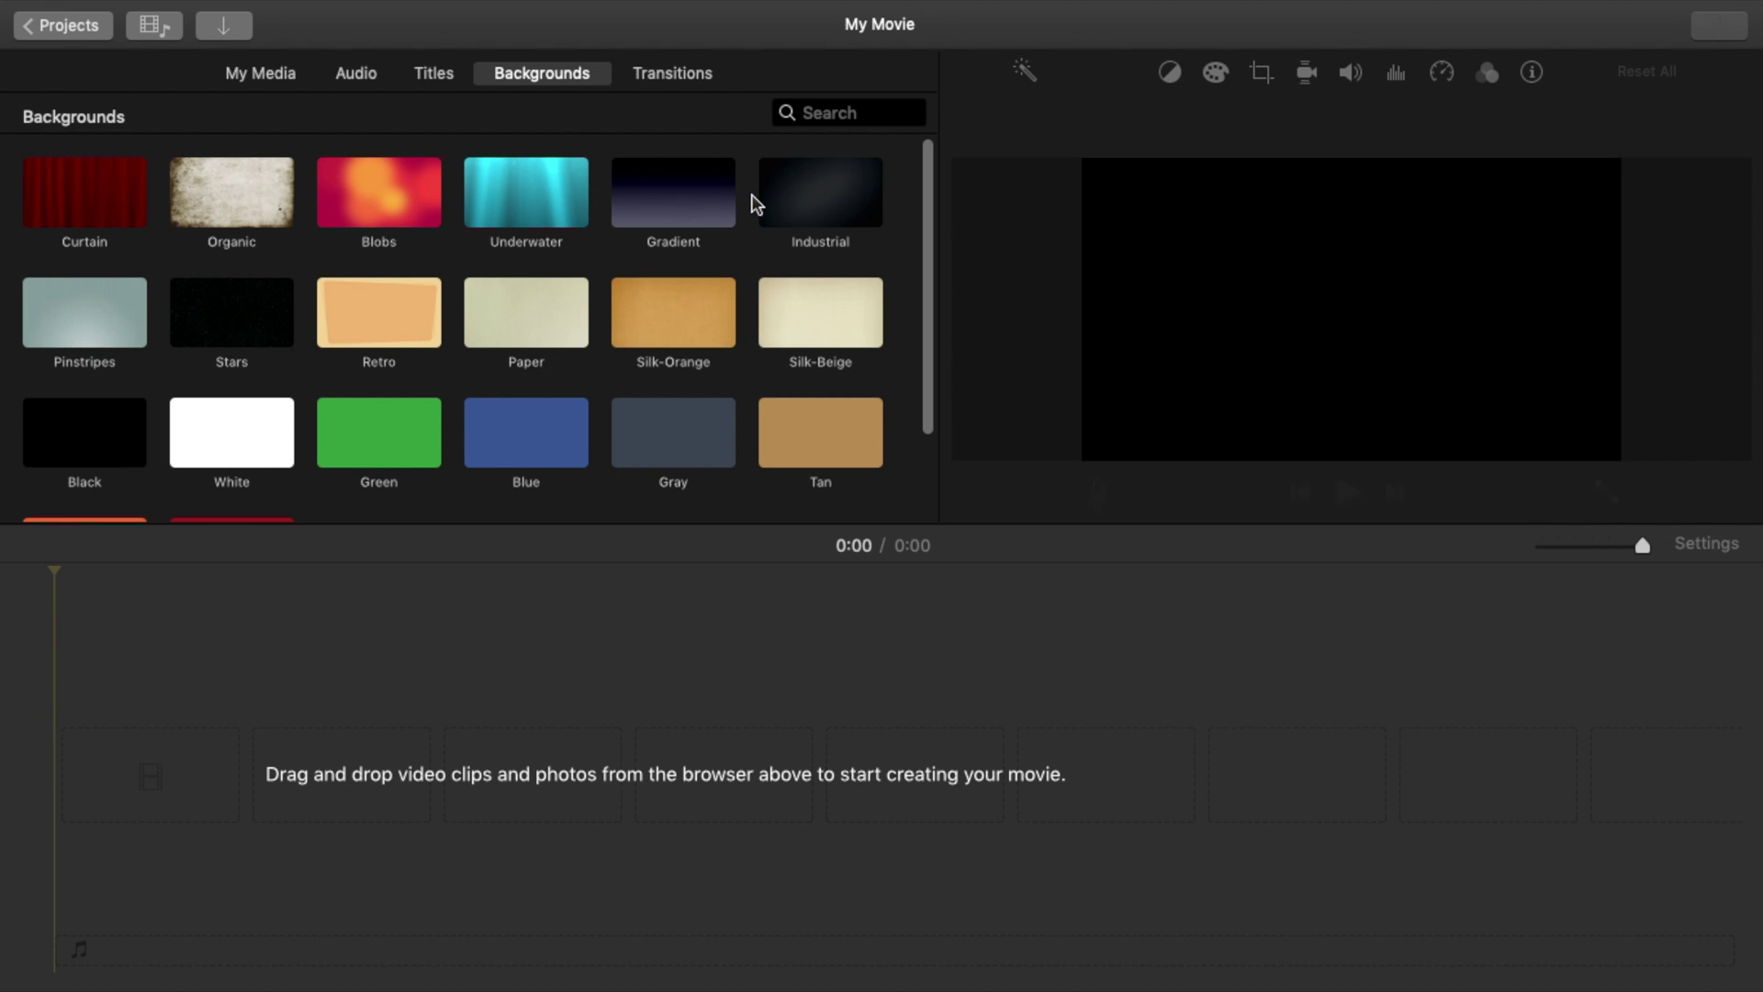
{"action": "left_click", "coordinate": [680, 82]}
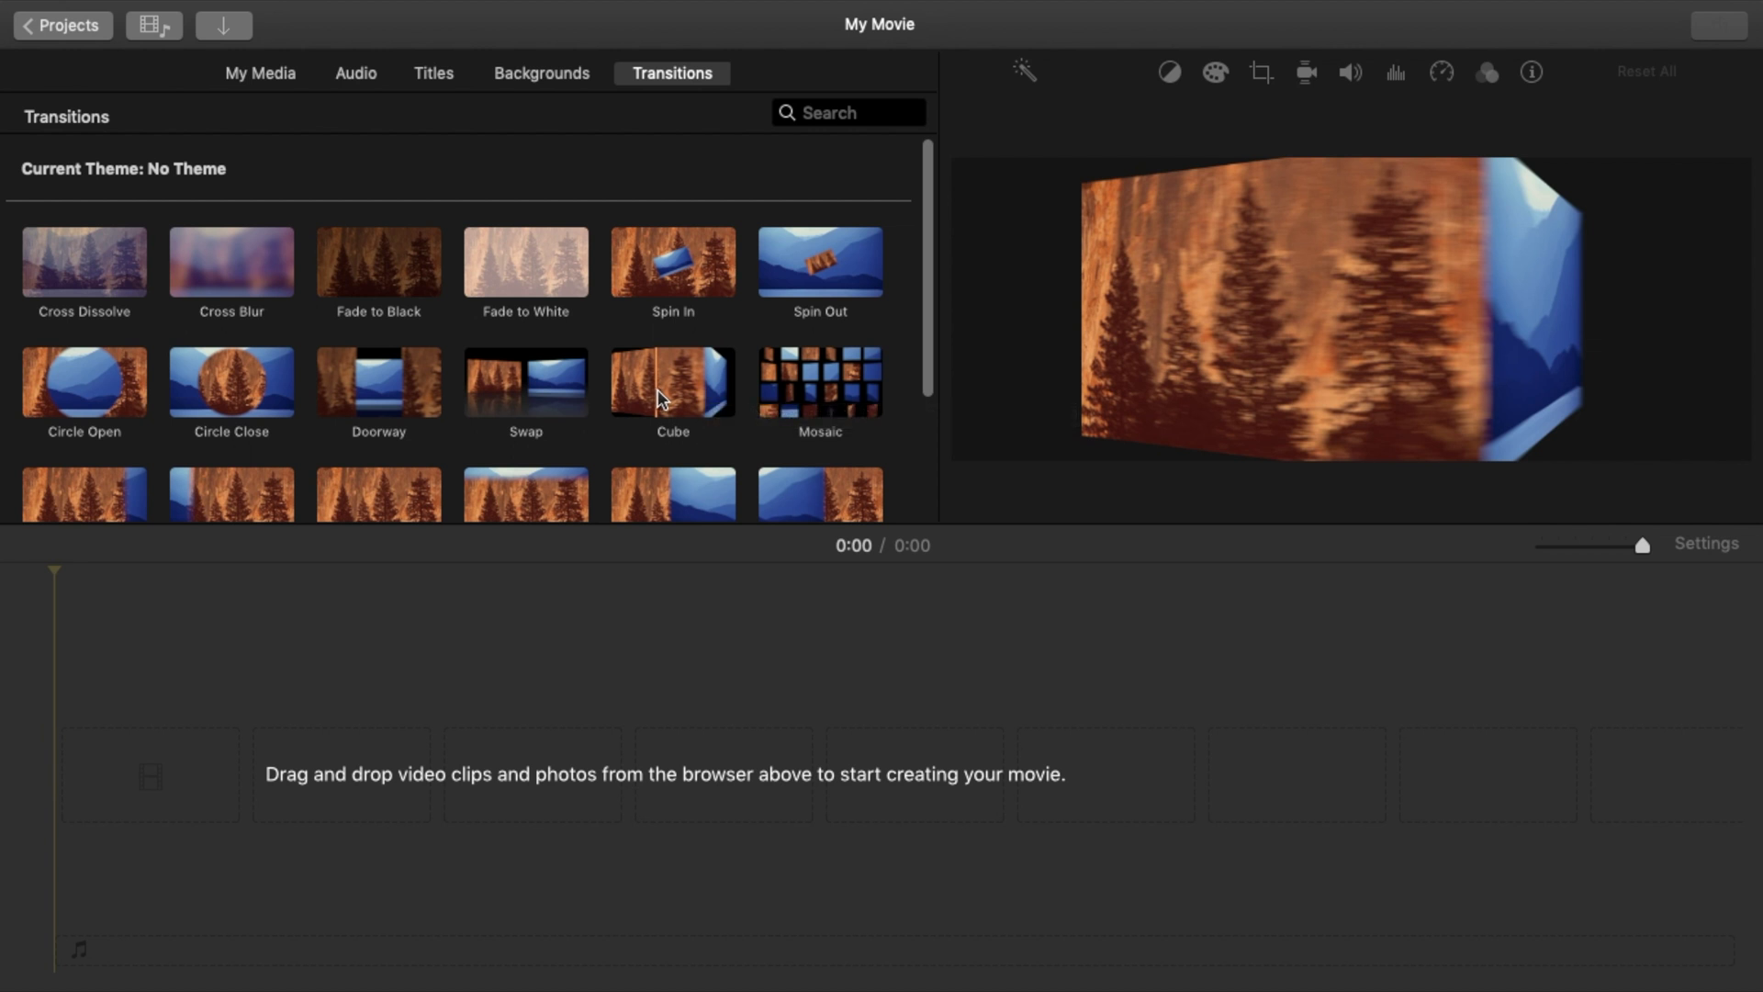
Step: Start importing media into the project and expand the Video 3 folder on the Desktop
{"action": "left_click", "coordinate": [272, 83]}
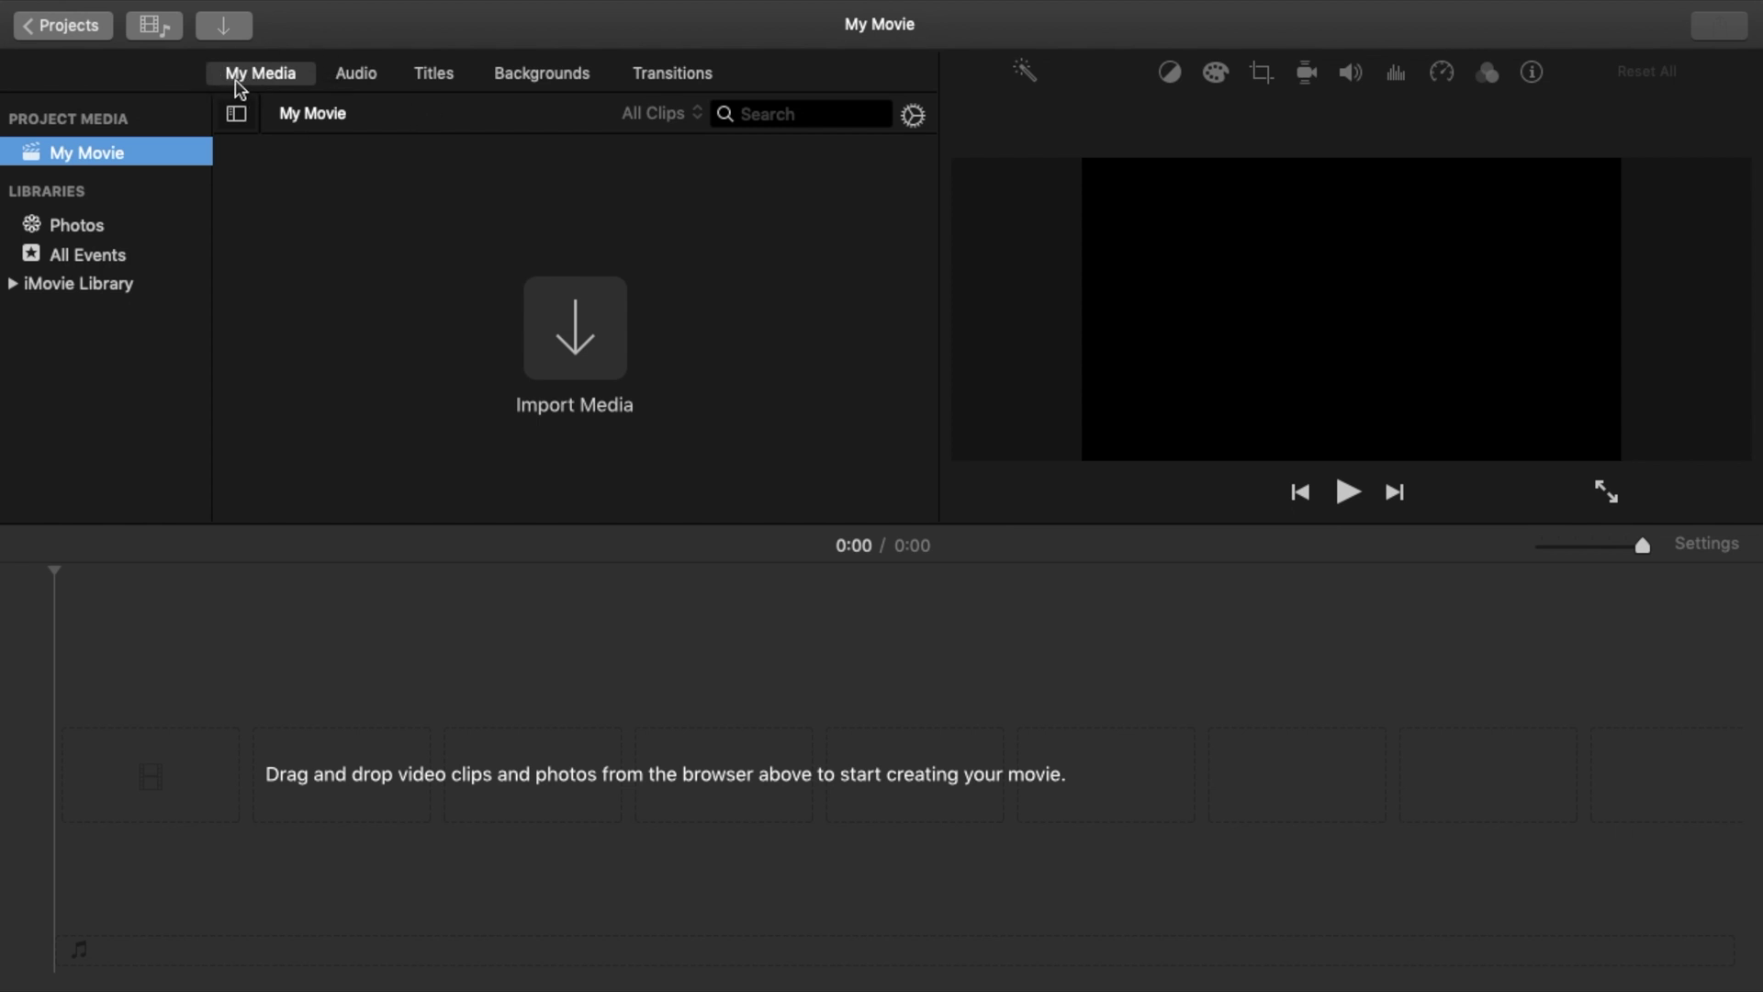
{"action": "left_click", "coordinate": [598, 365]}
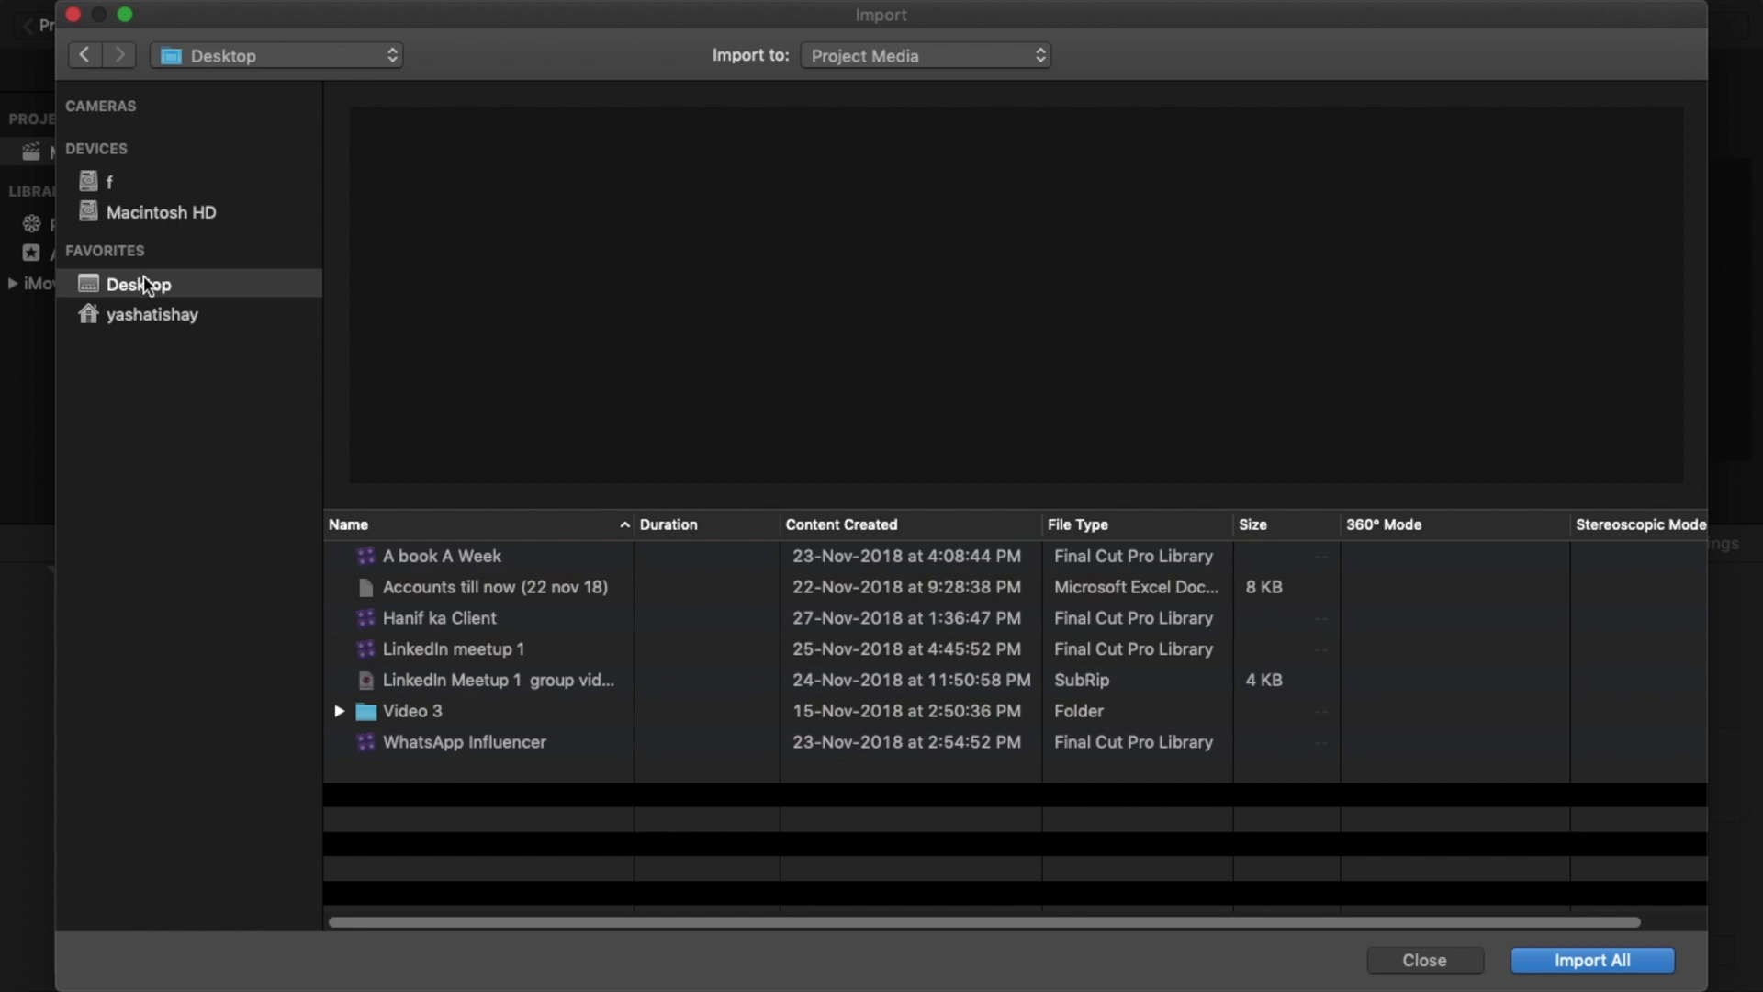
{"action": "left_click", "coordinate": [124, 184]}
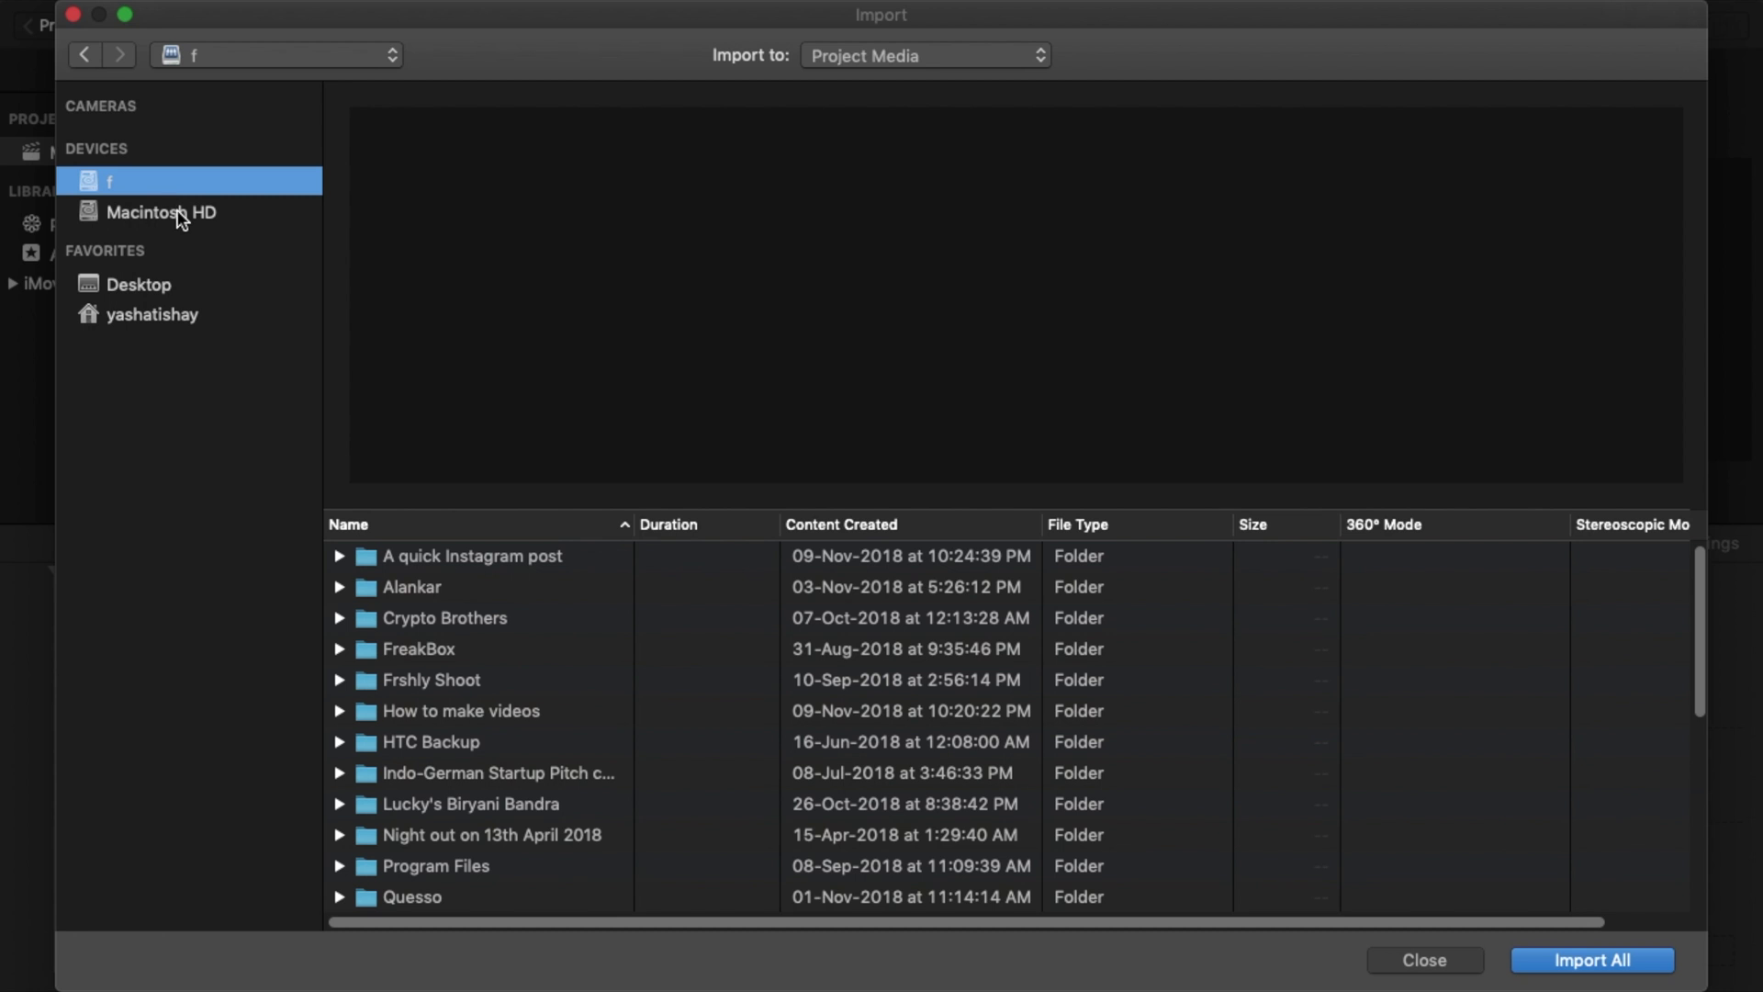
{"action": "left_click", "coordinate": [167, 283]}
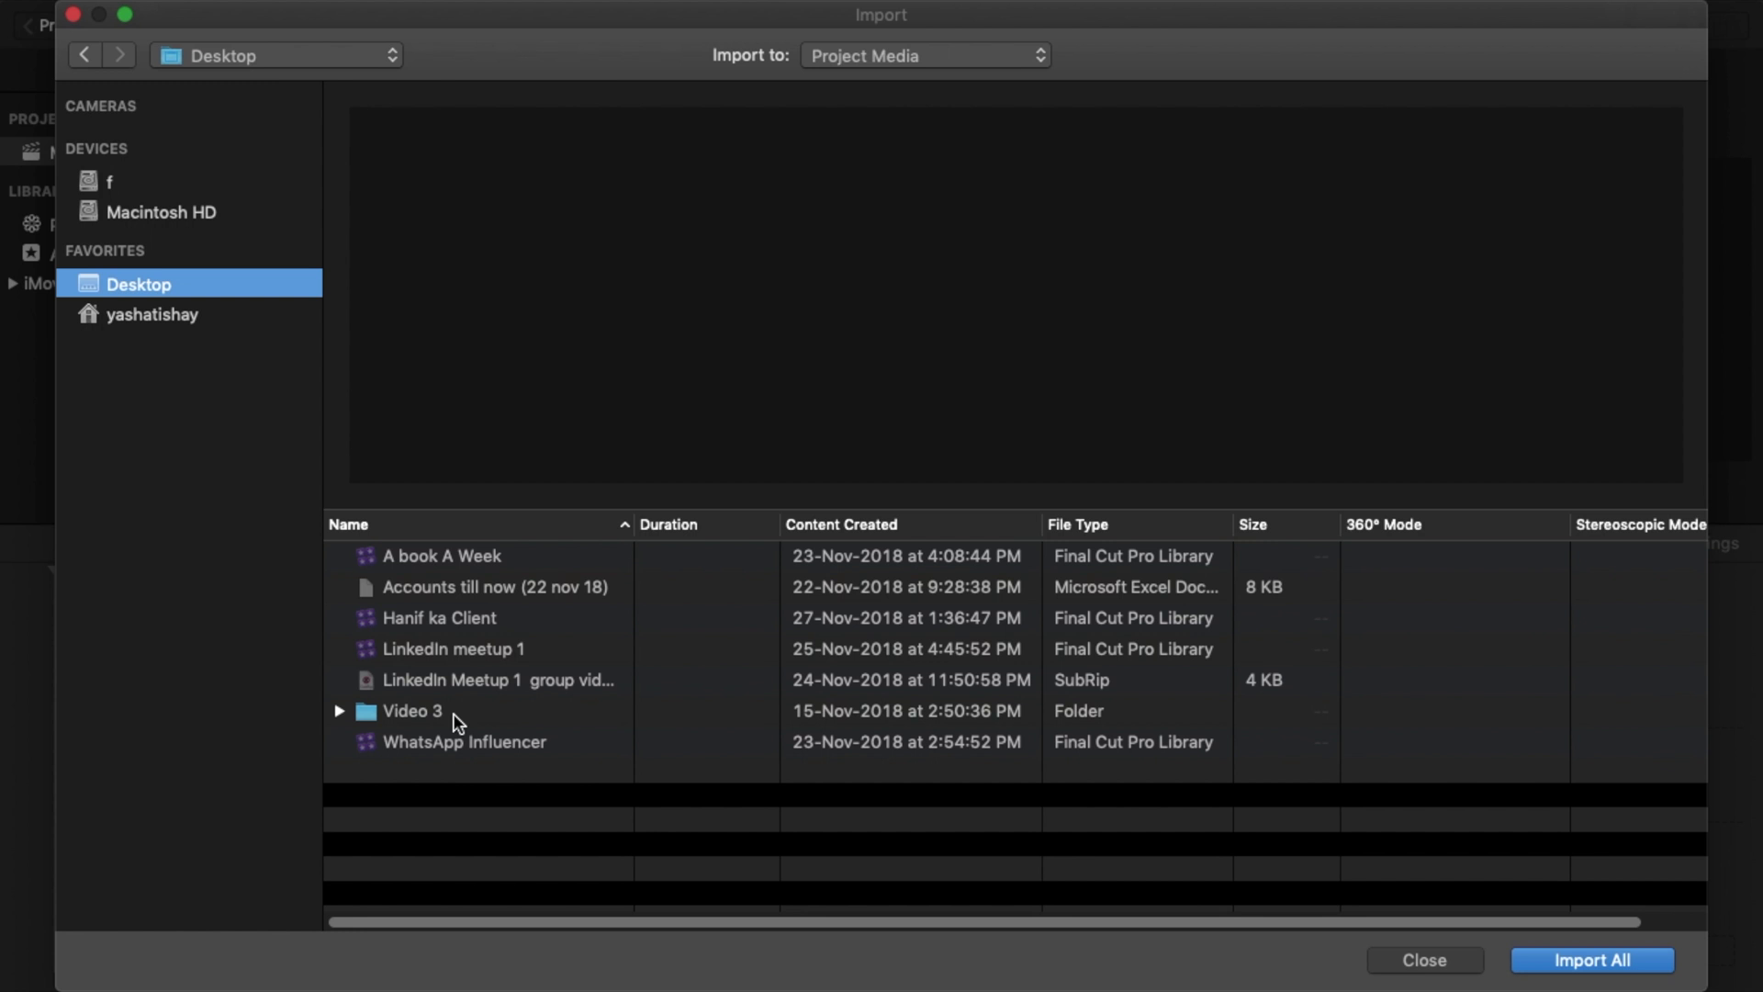
{"action": "left_click", "coordinate": [415, 713]}
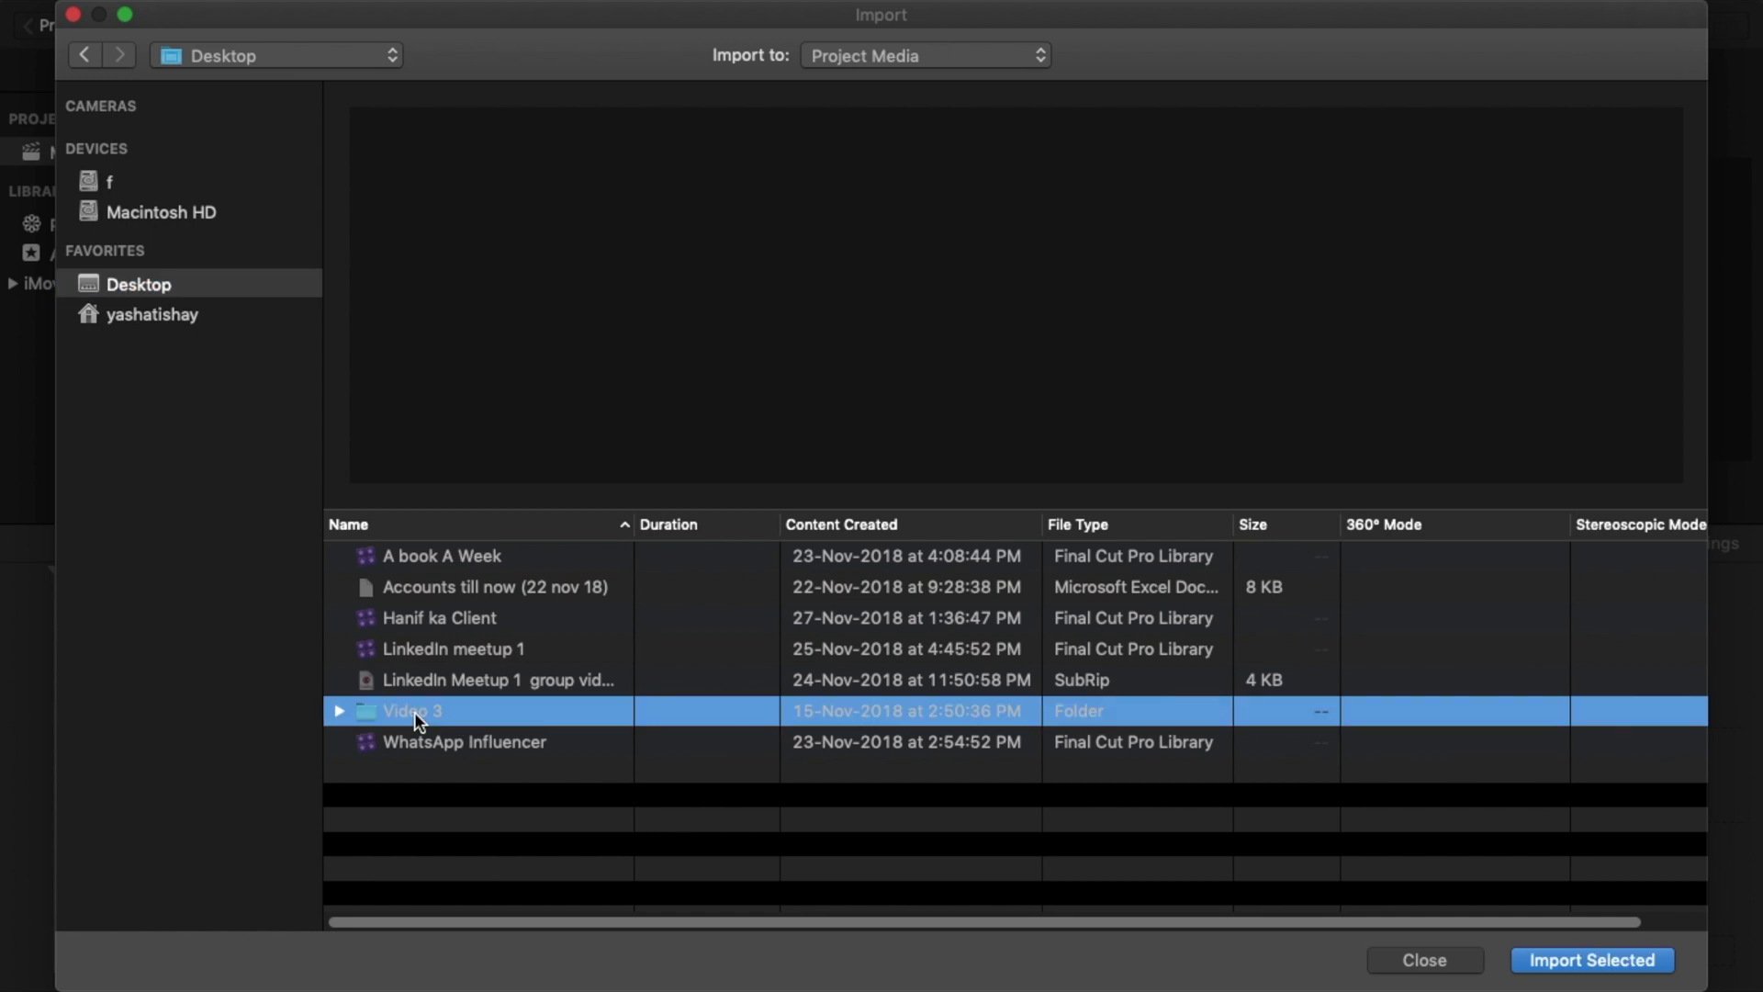
{"action": "left_click", "coordinate": [339, 711]}
Step: Preview individual clips in the Video 3 folder and select IMG_2455.MOV, IMG_2452.MOV, MAH04493.MP4 and MAH04495.MP4 together
{"action": "left_click", "coordinate": [607, 740]}
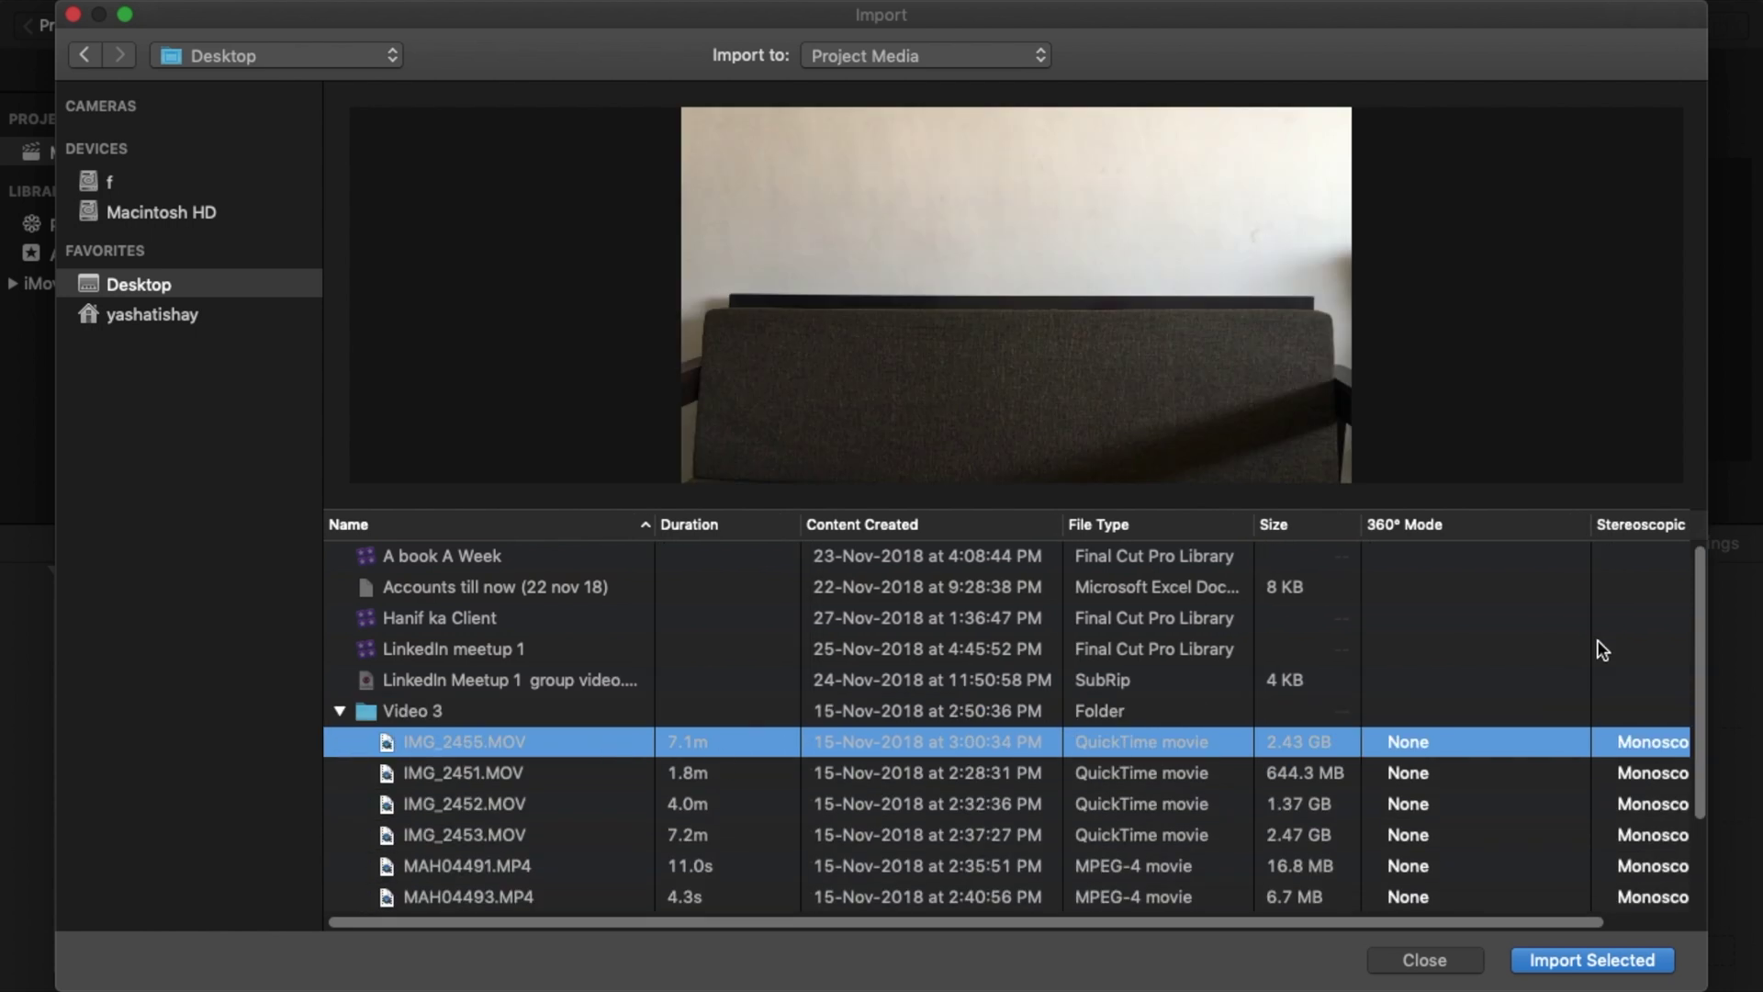
{"action": "left_click_drag", "start_coordinate": [1701, 612], "coordinate": [1698, 696]}
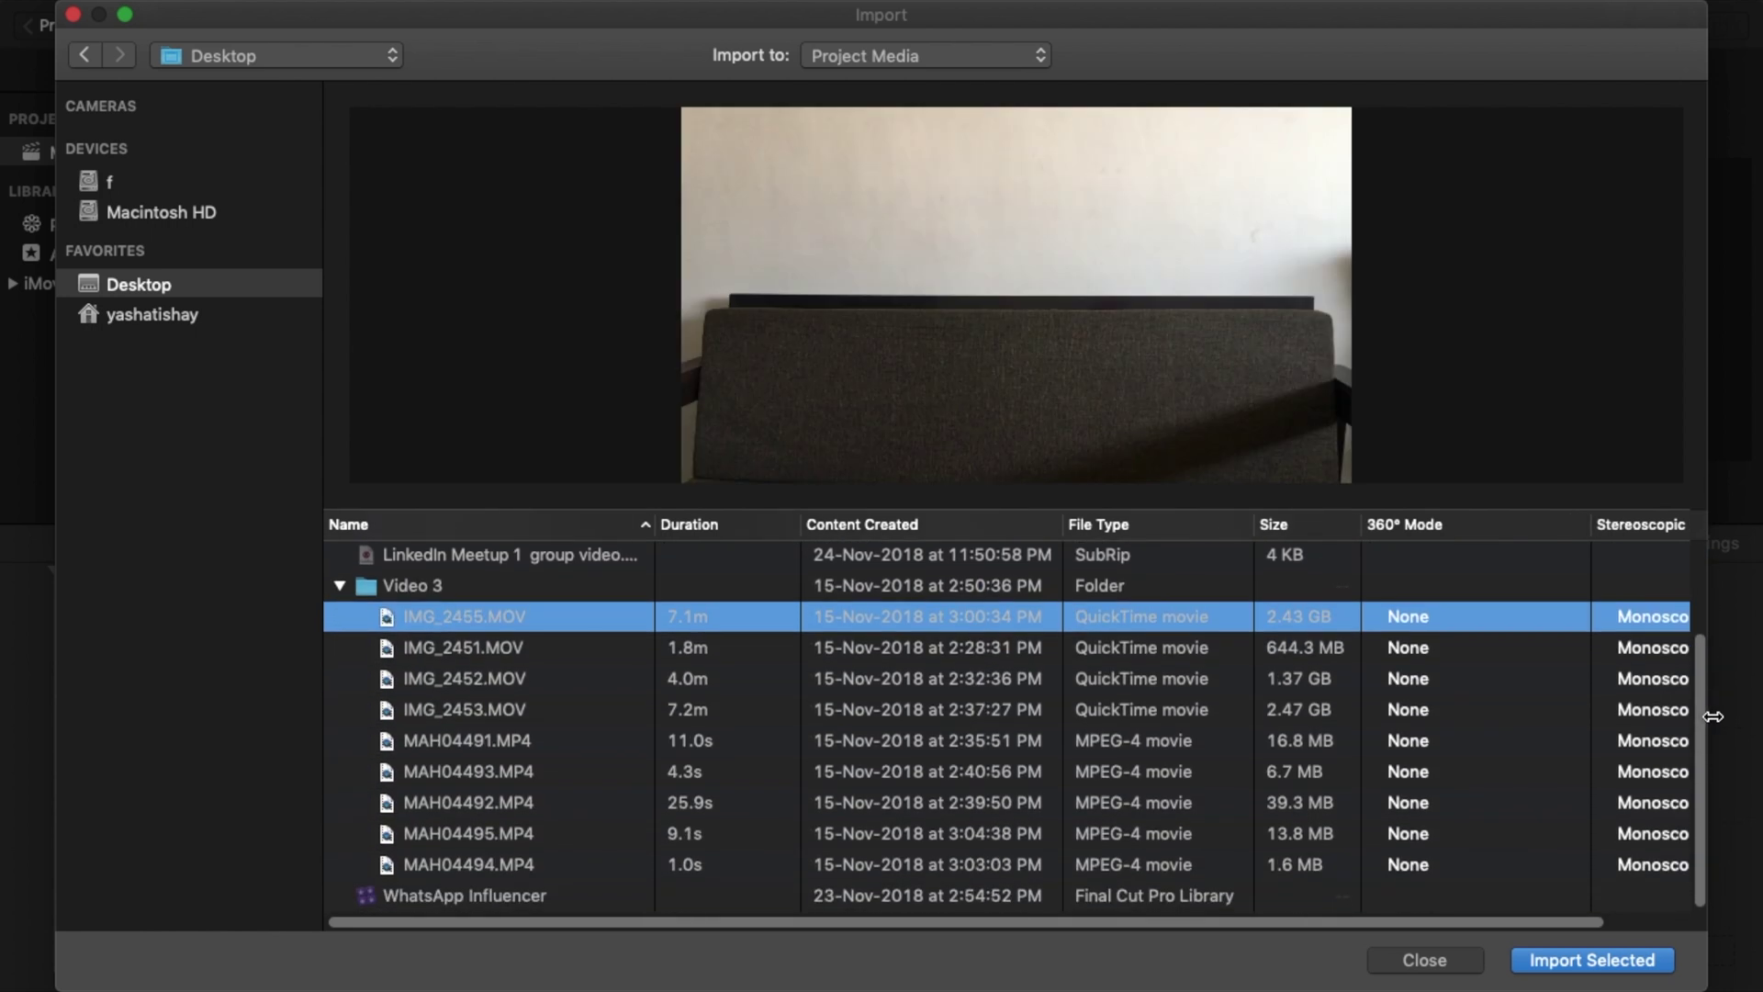
{"action": "left_click", "coordinate": [736, 652]}
{"action": "left_click", "coordinate": [670, 709]}
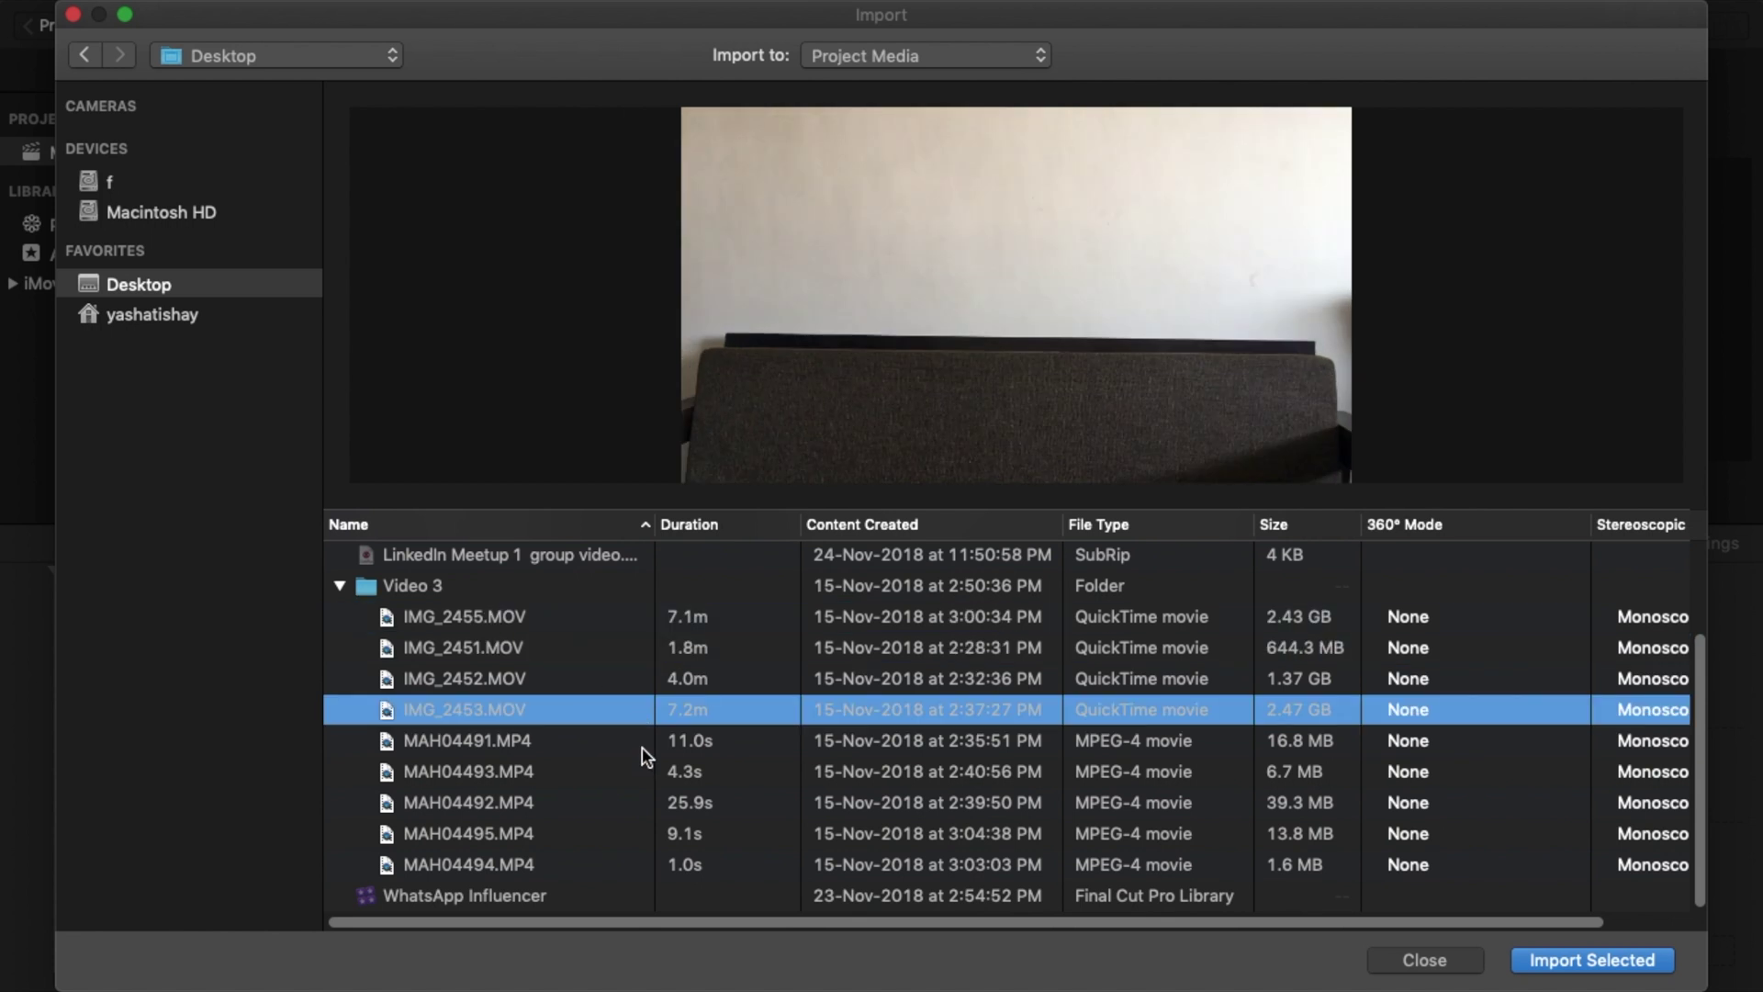
{"action": "left_click", "coordinate": [715, 835]}
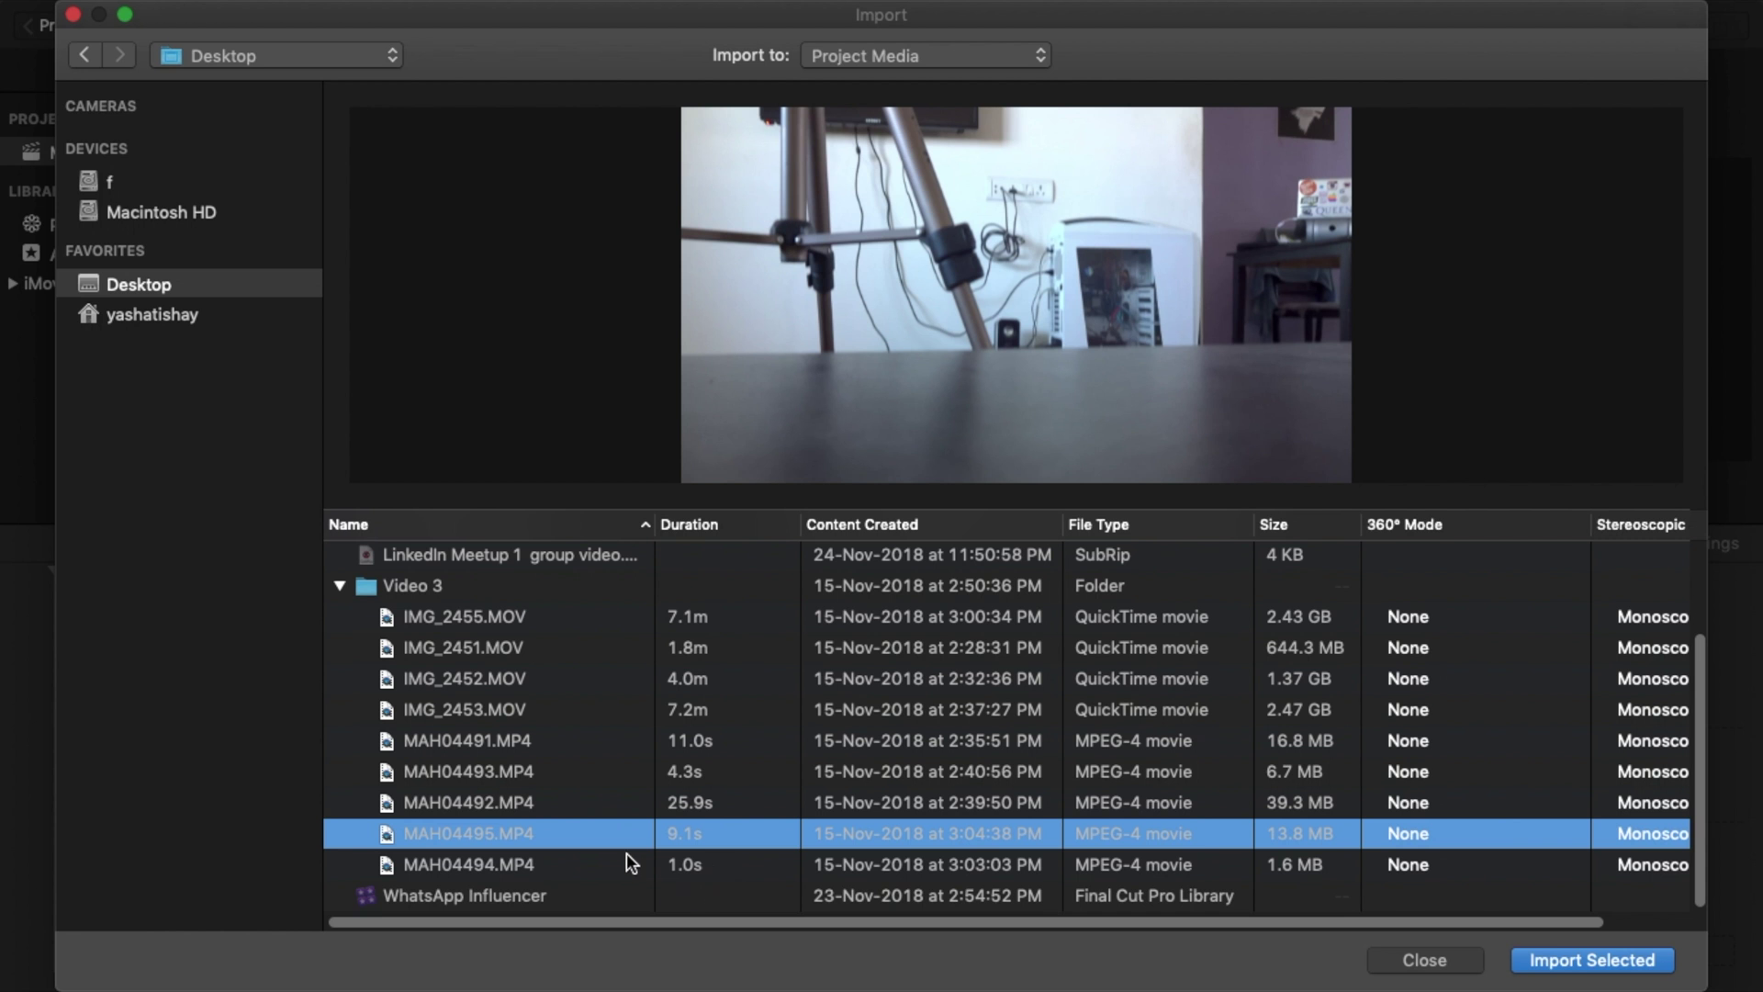
{"action": "left_click", "coordinate": [537, 676], "text": "super"}
{"action": "left_click", "coordinate": [562, 774], "text": "super"}
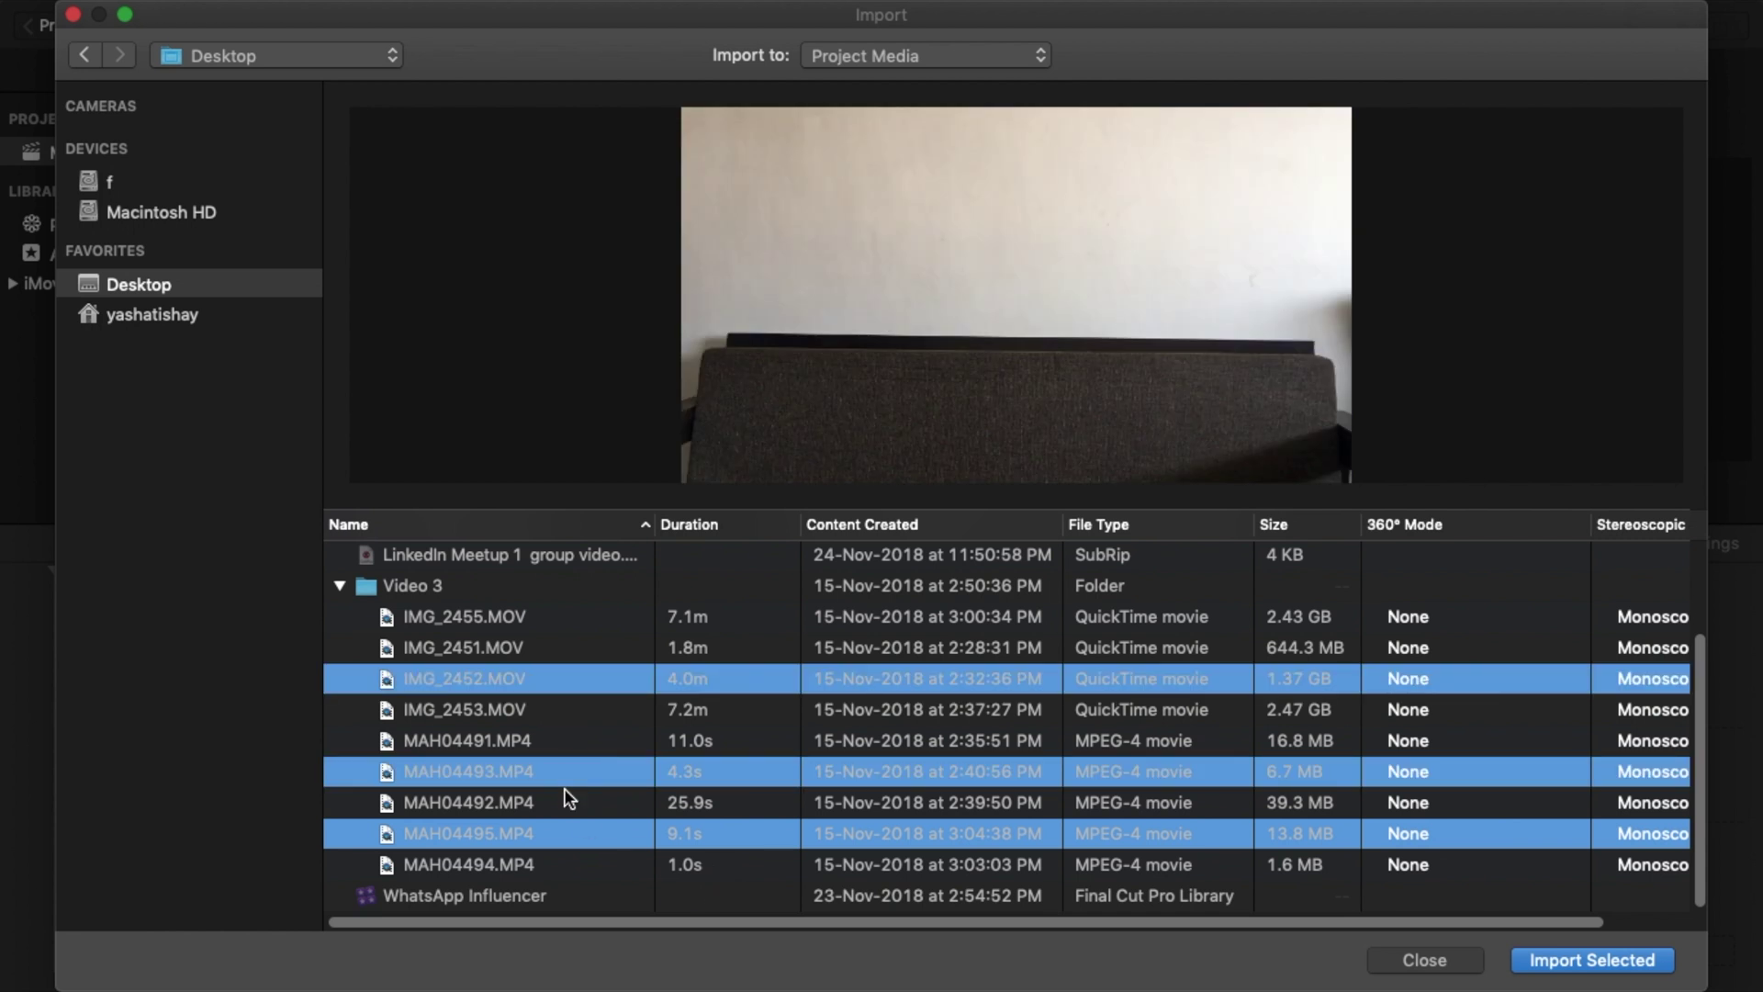
{"action": "left_click", "coordinate": [531, 621], "text": "super"}
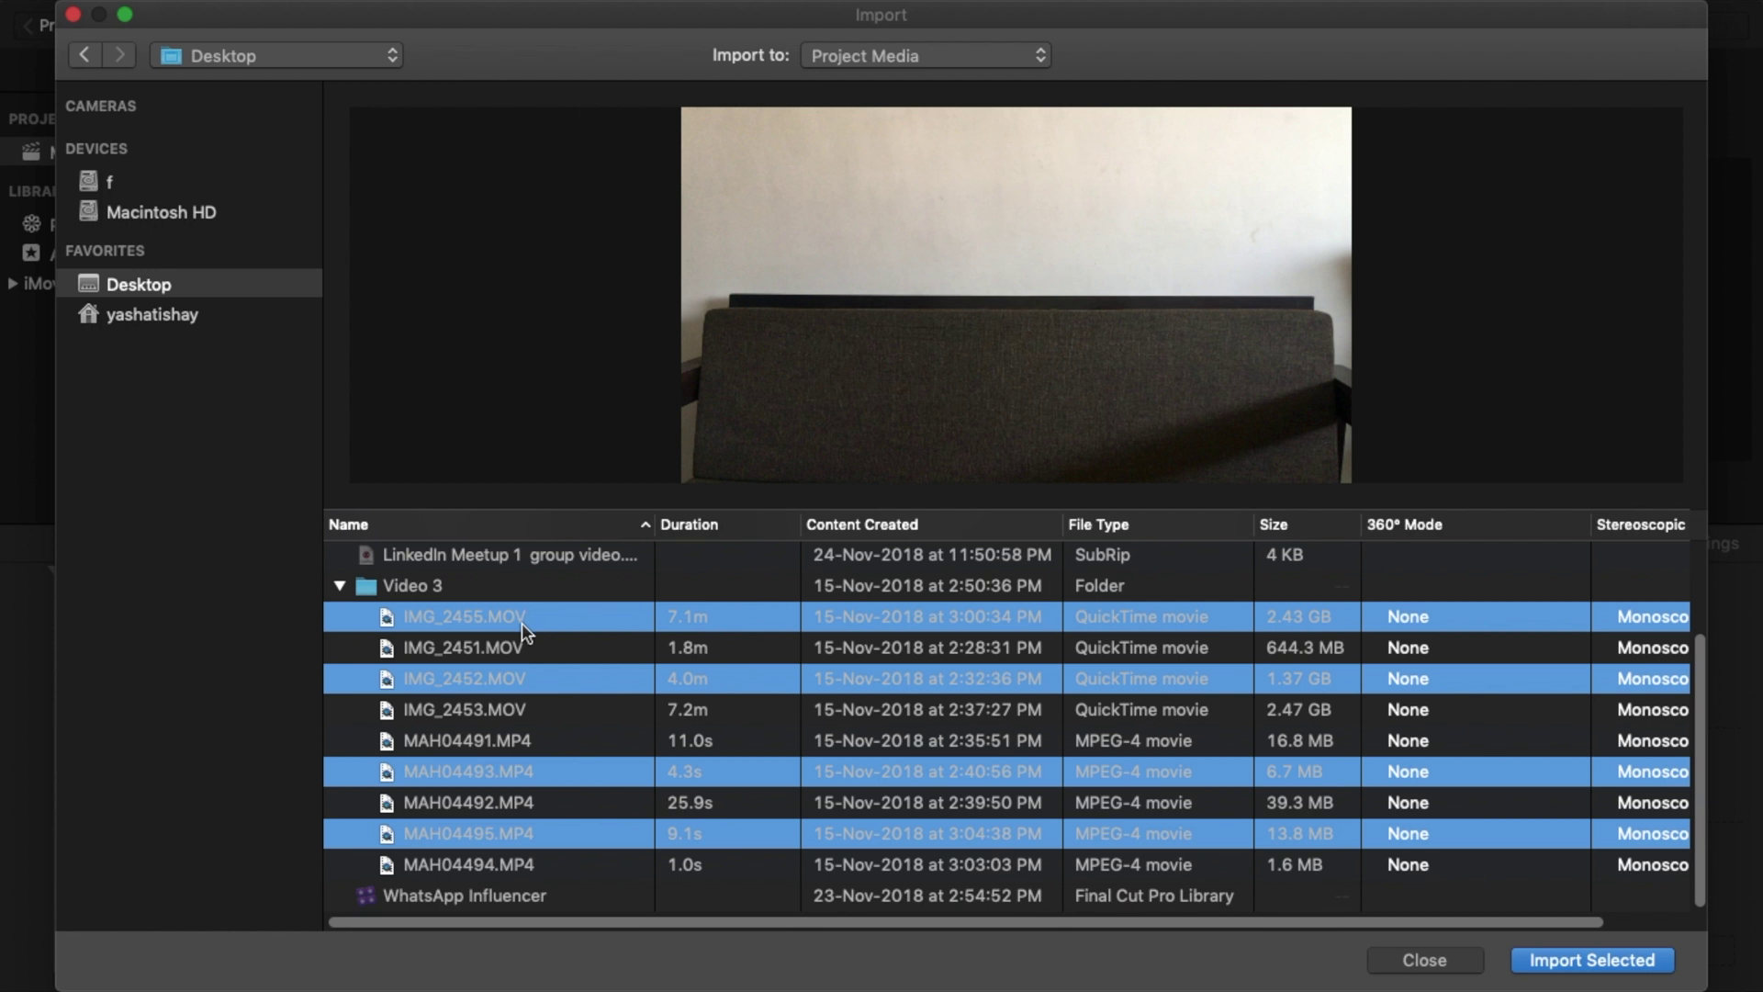
Step: Import the whole Video 3 folder into the project media
{"action": "left_click", "coordinate": [462, 587]}
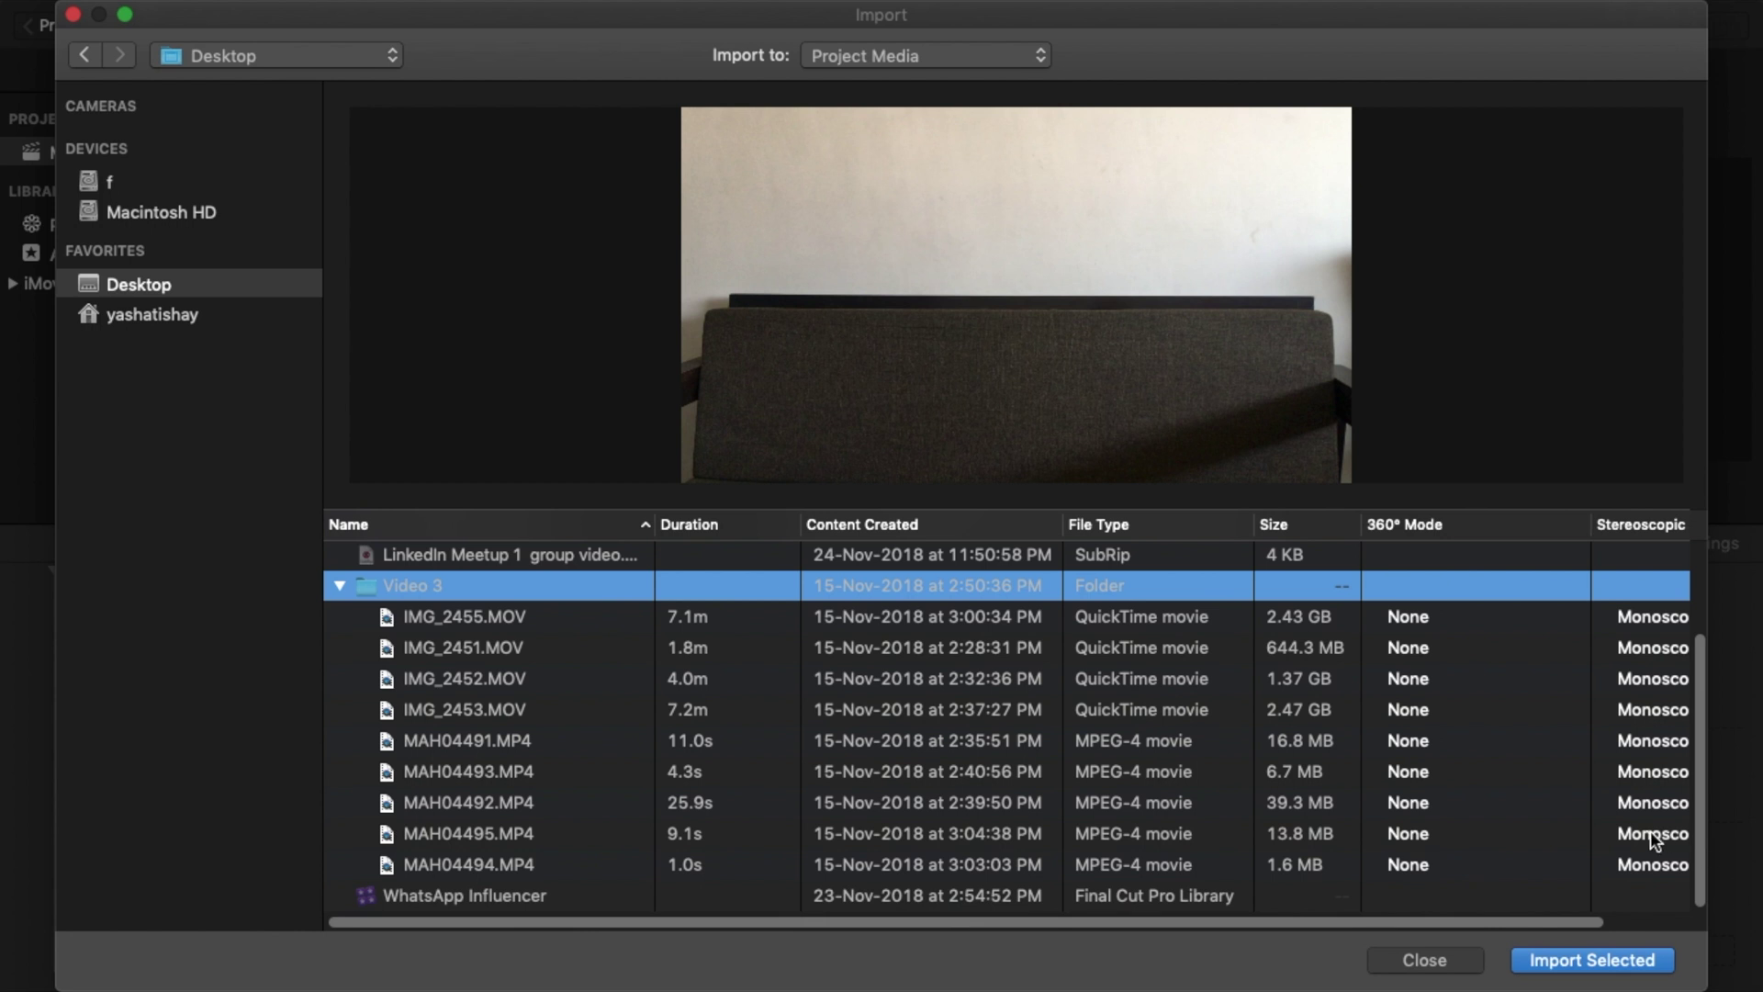
{"action": "left_click", "coordinate": [1637, 960]}
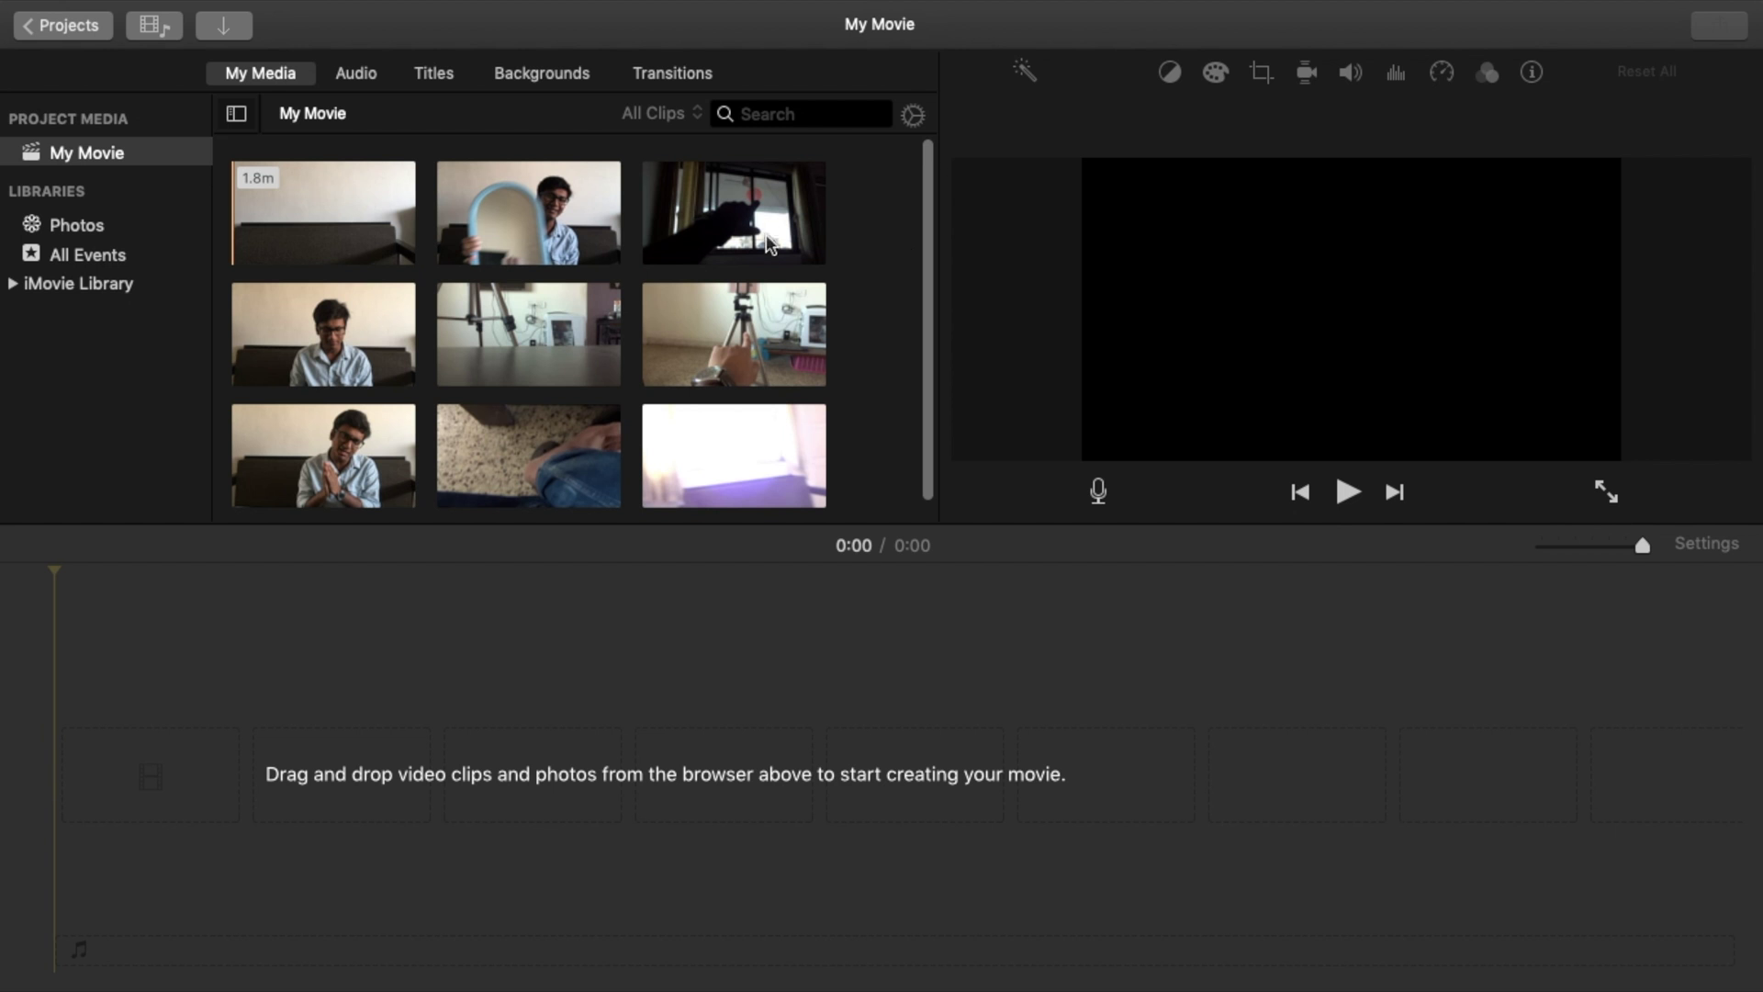
Step: Add the full 7.1-minute clip from the project media to the empty timeline
{"action": "scroll", "coordinate": [928, 321], "scroll_direction": "down", "scroll_amount": 2}
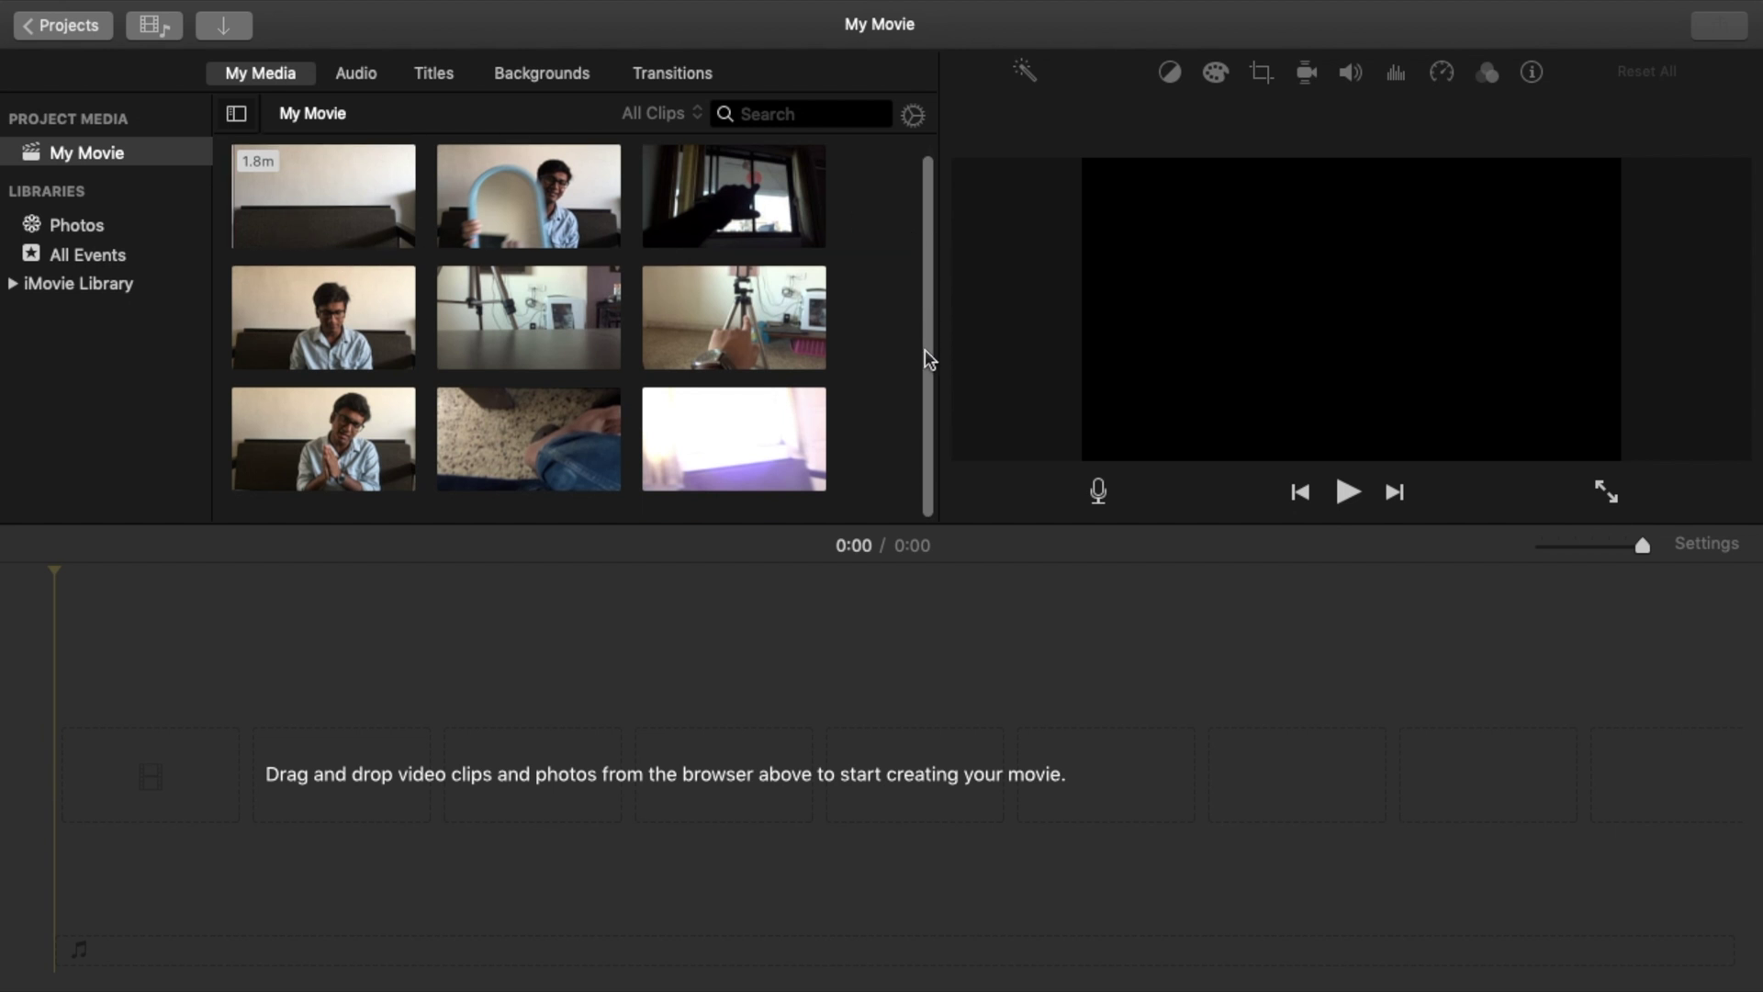
{"action": "left_click", "coordinate": [318, 452]}
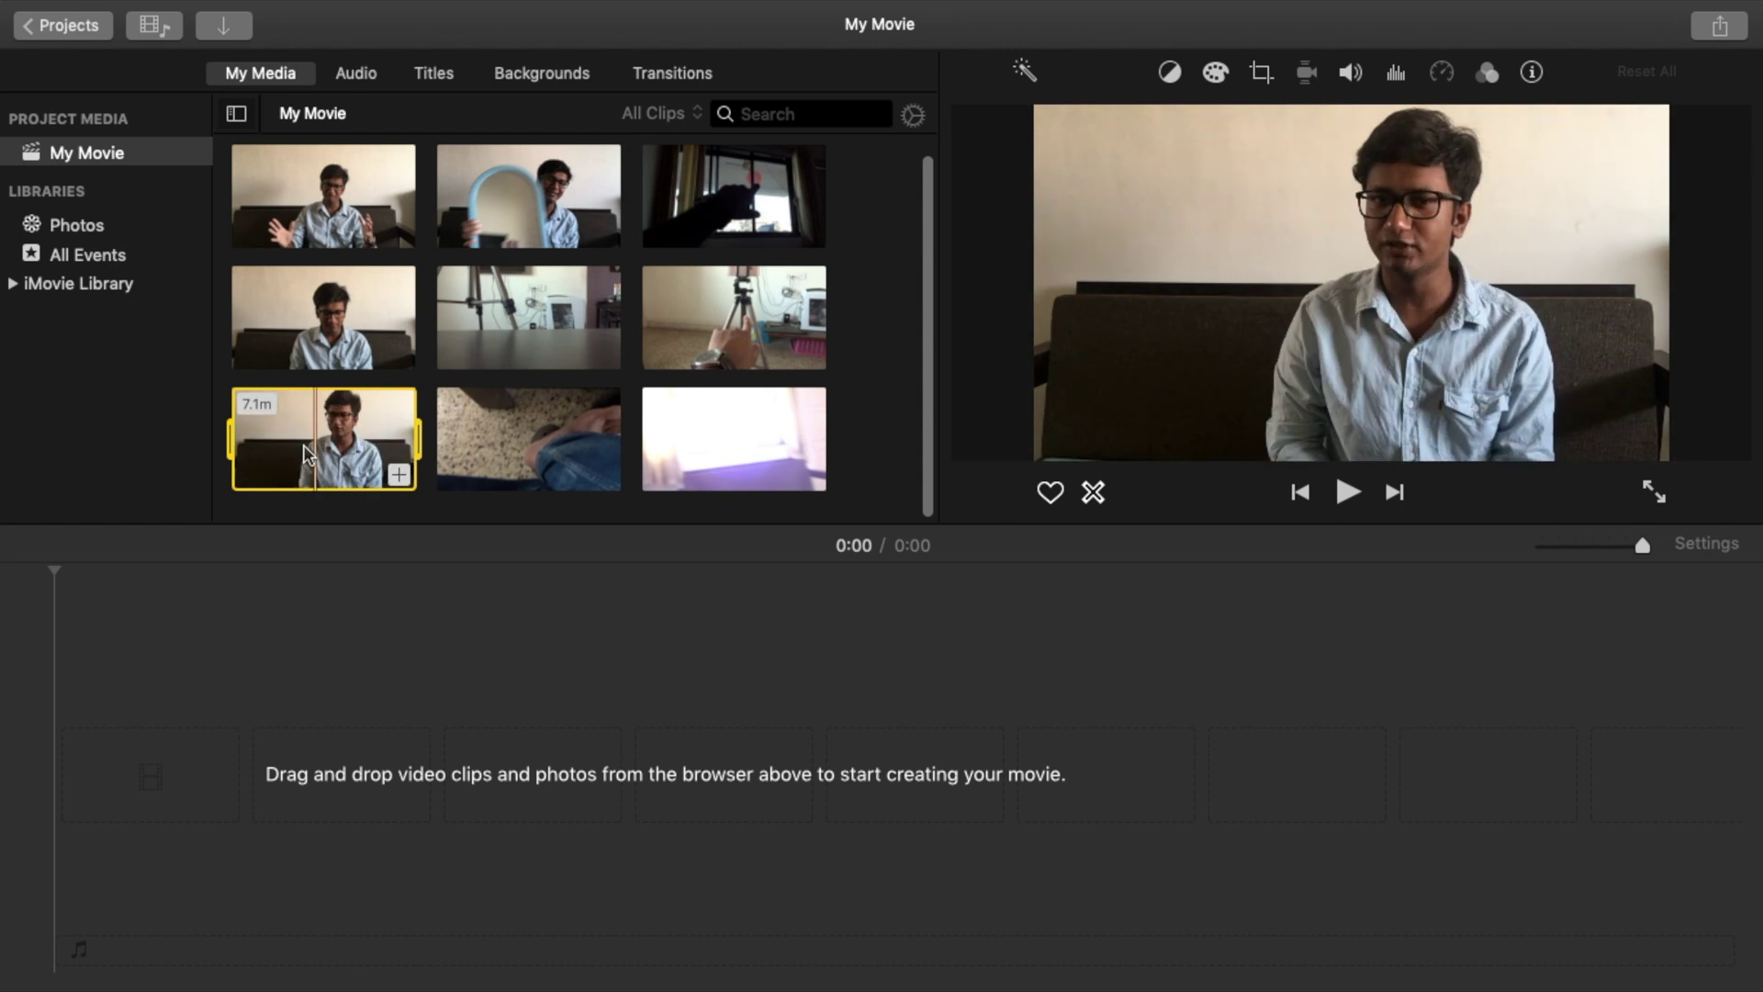
{"action": "left_click_drag", "start_coordinate": [316, 447], "coordinate": [347, 776]}
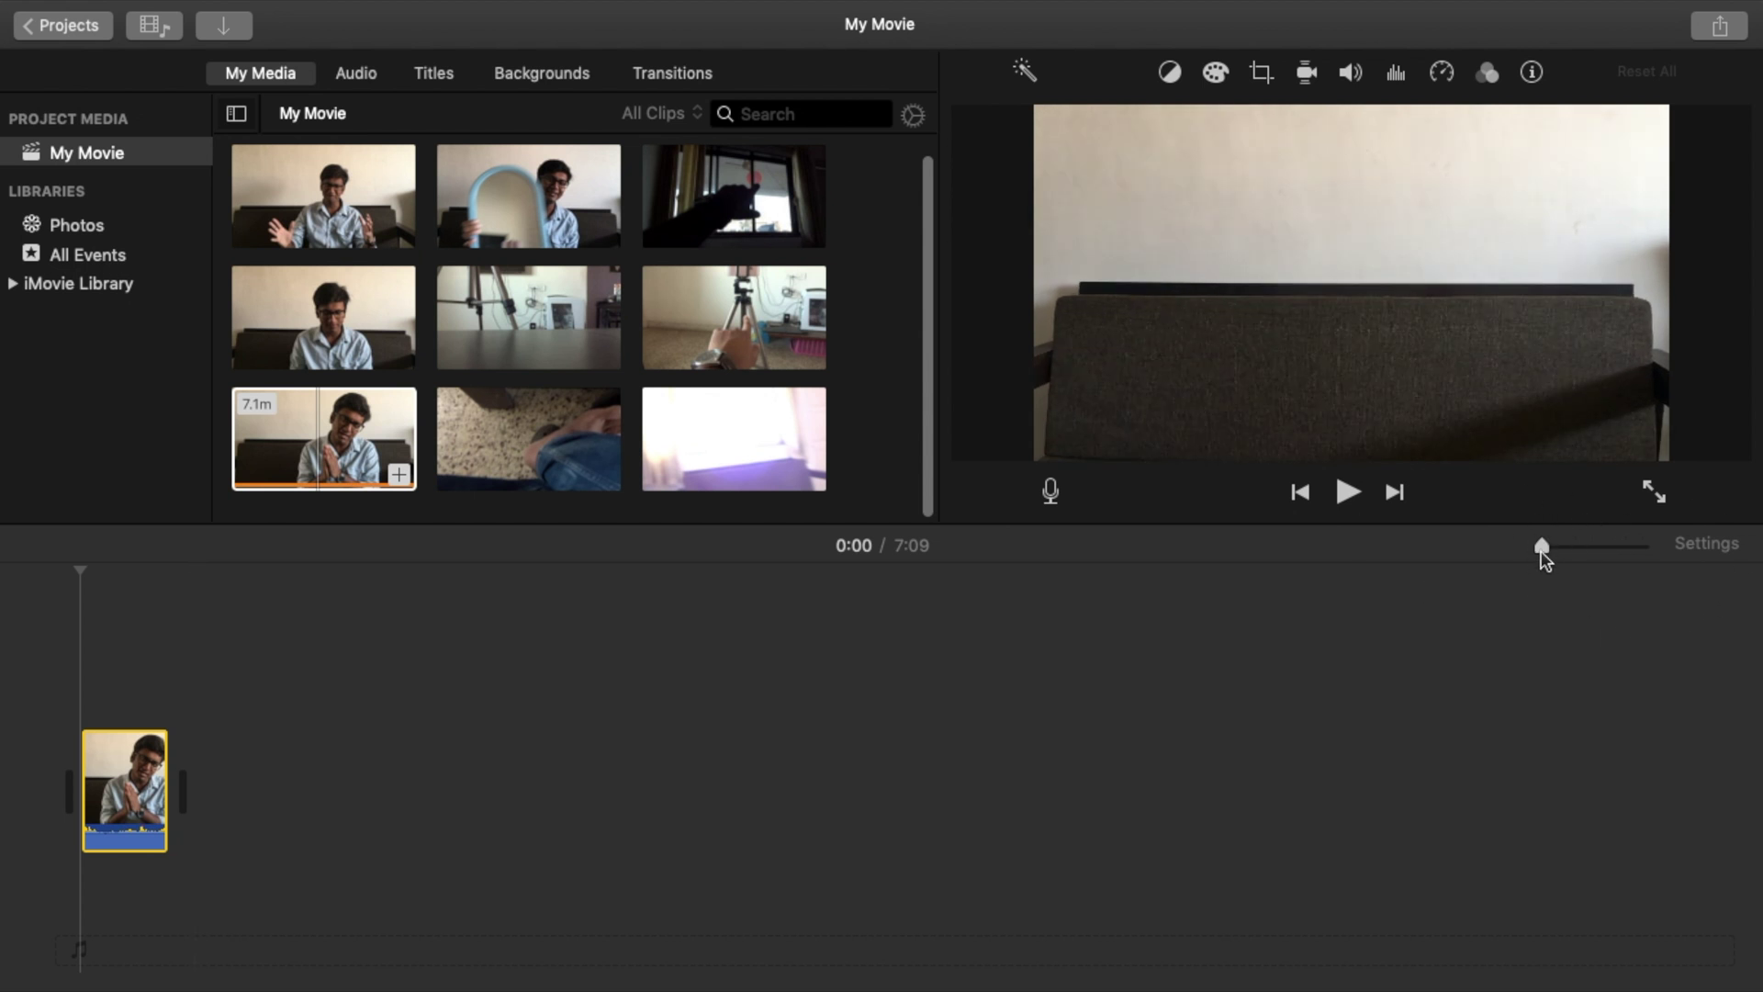
Step: Split the timeline clip at 0:23 and again at 1:06
{"action": "mouse_move", "coordinate": [1543, 554]}
{"action": "left_mouse_down"}
{"action": "mouse_move", "coordinate": [1599, 556]}
{"action": "mouse_move", "coordinate": [1559, 556]}
{"action": "left_mouse_up"}
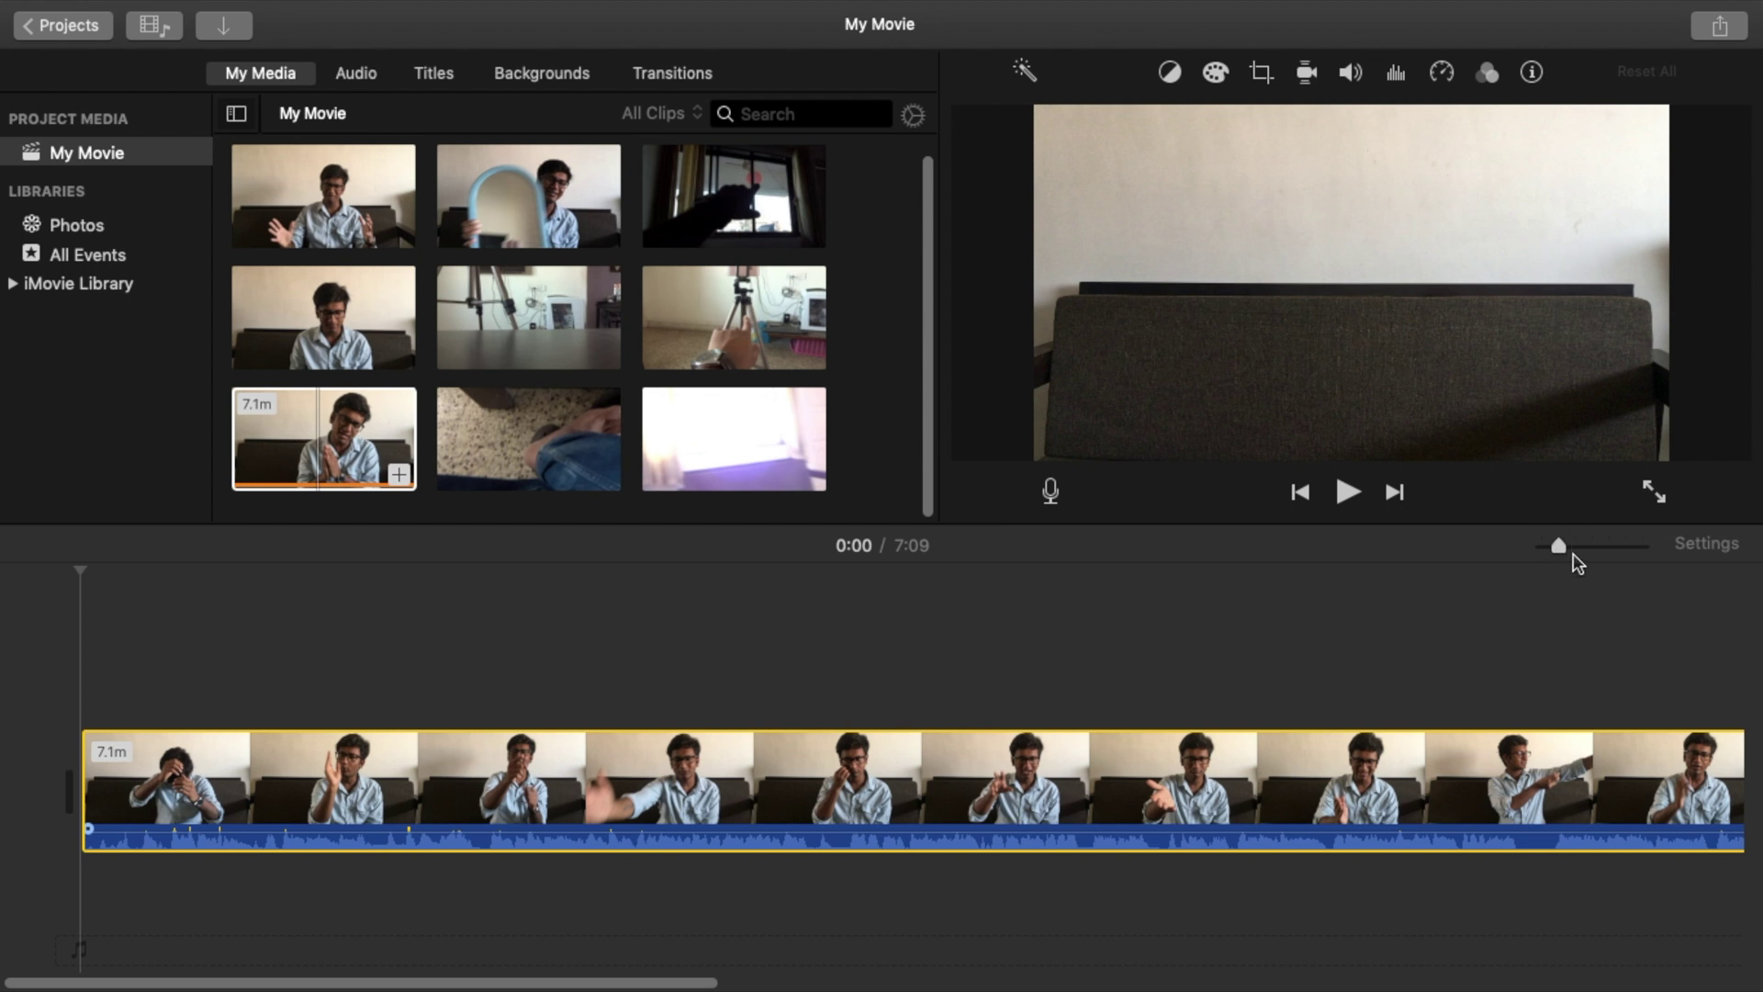
{"action": "left_click_drag", "start_coordinate": [1561, 546], "coordinate": [1658, 556]}
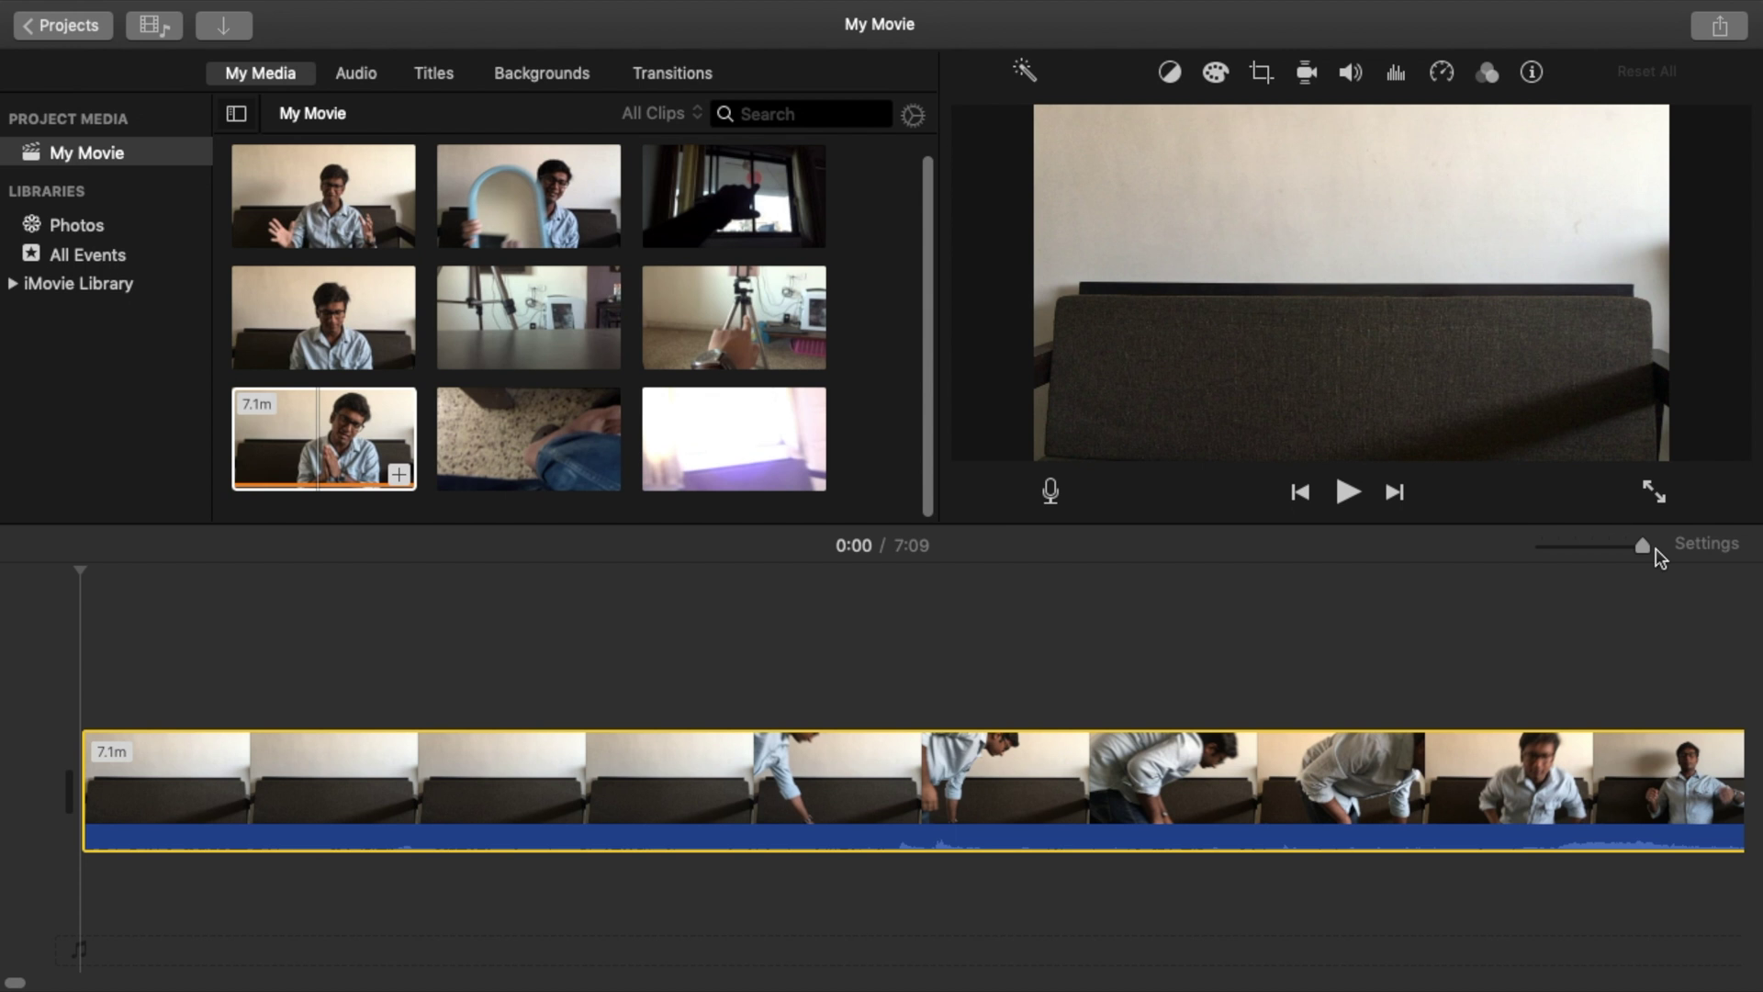
{"action": "left_click_drag", "start_coordinate": [1660, 557], "coordinate": [1561, 554]}
{"action": "left_click", "coordinate": [274, 748]}
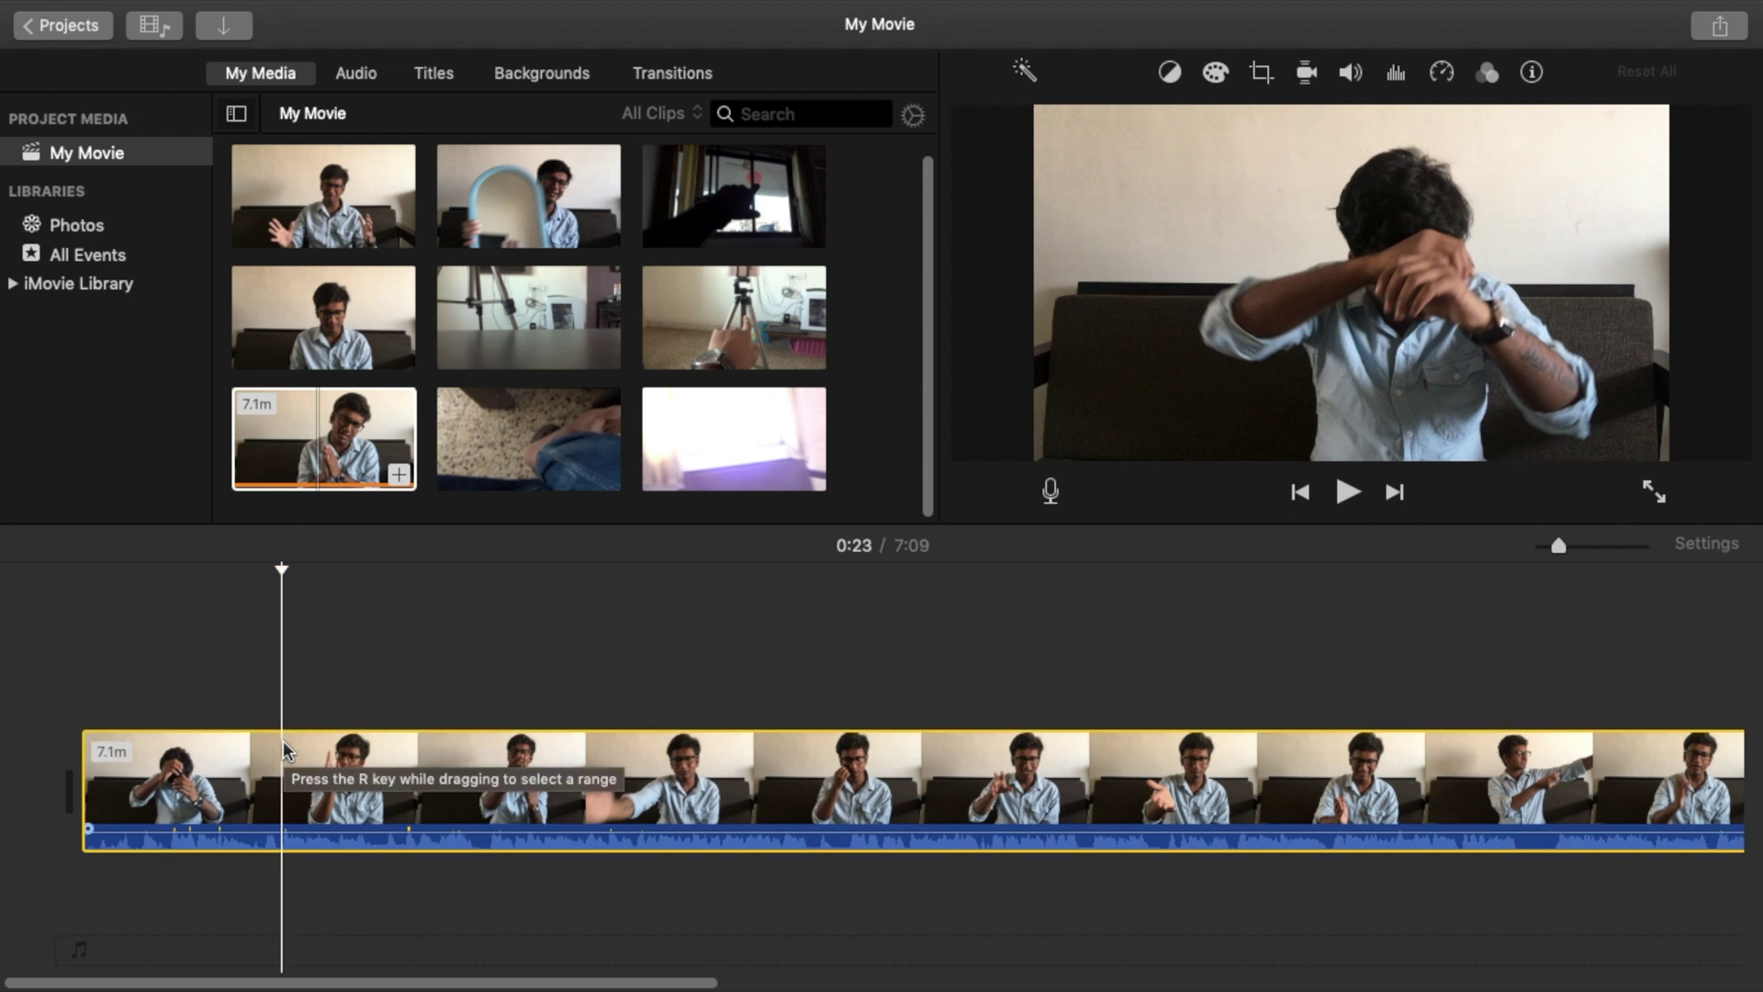
{"action": "key", "text": "super+b"}
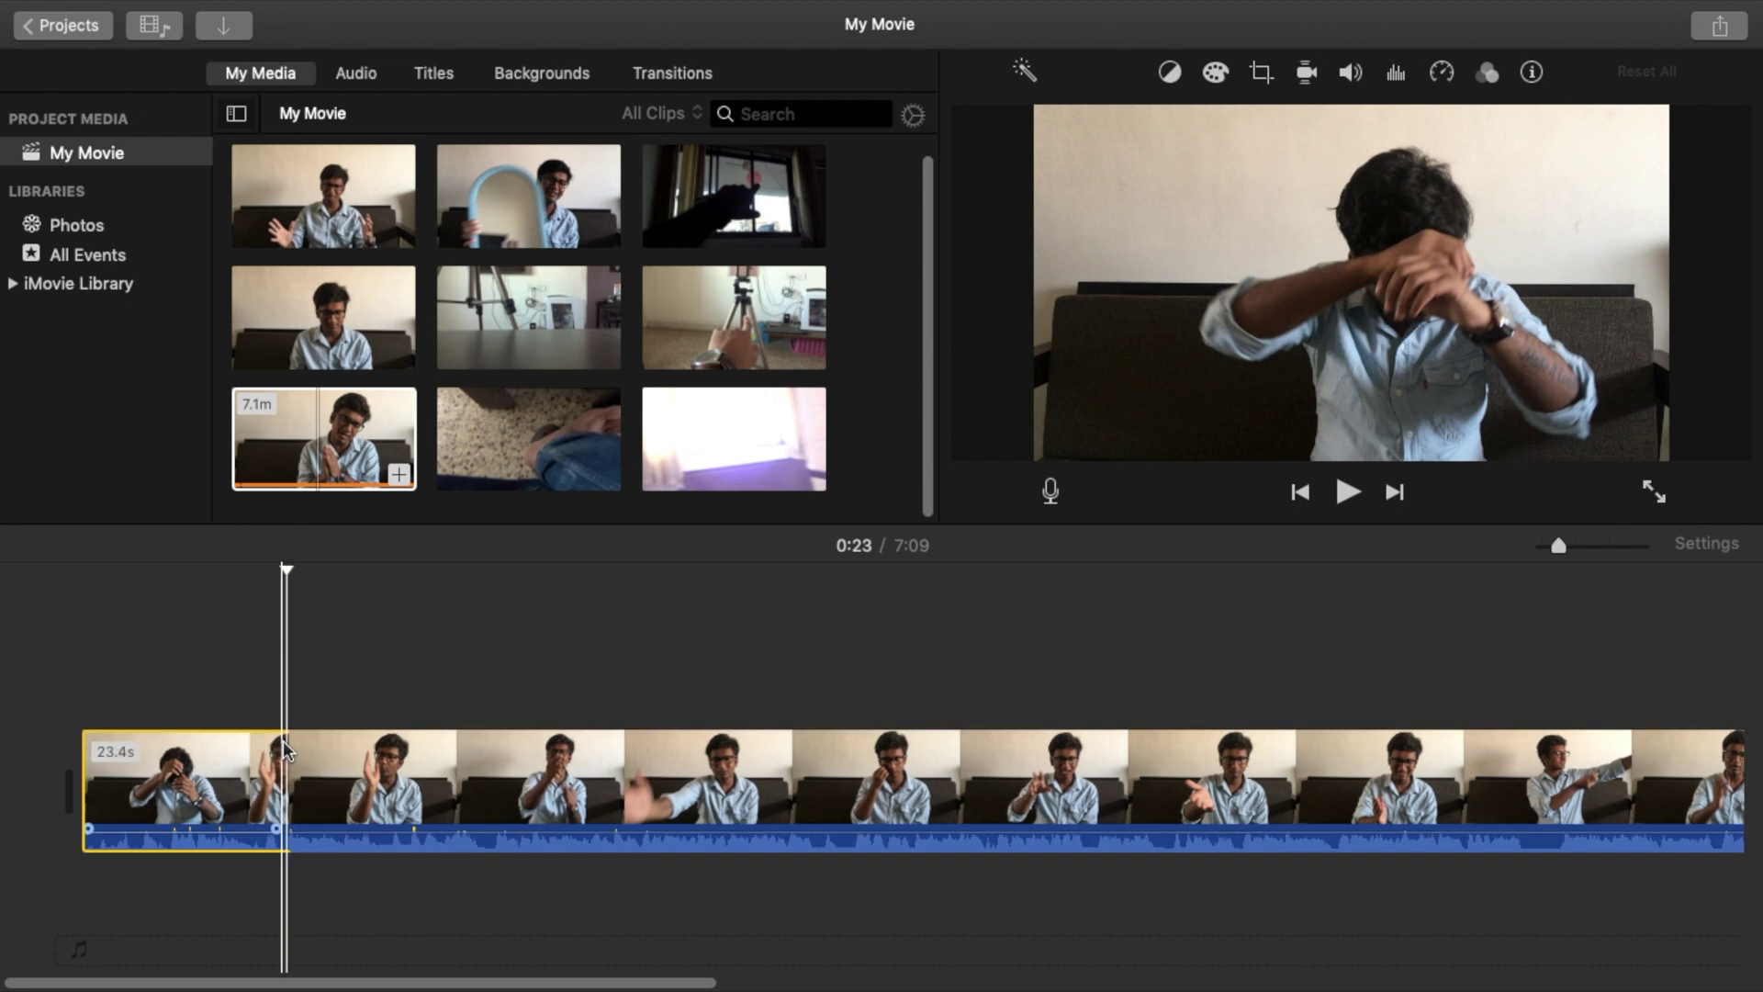
{"action": "left_click", "coordinate": [657, 725]}
{"action": "left_click", "coordinate": [661, 747]}
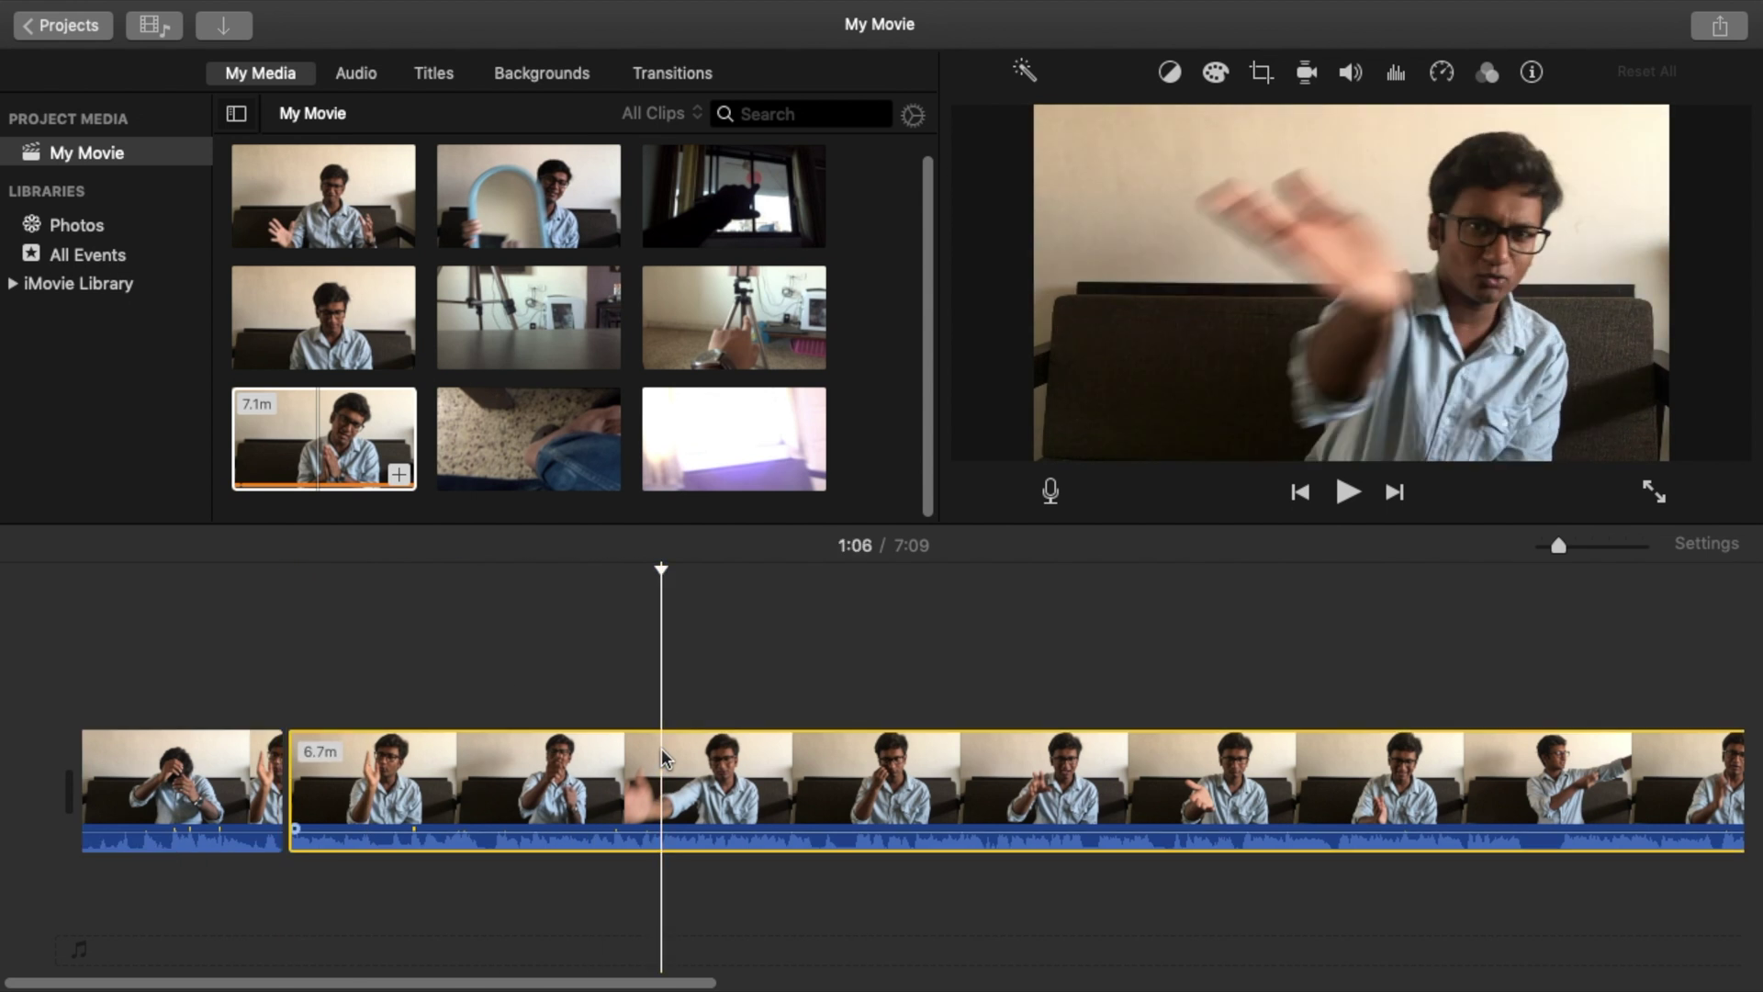
{"action": "key", "text": "super+b"}
Step: Delete the middle segment between the two splits, and undo the deletion and both splits
{"action": "left_click", "coordinate": [419, 790]}
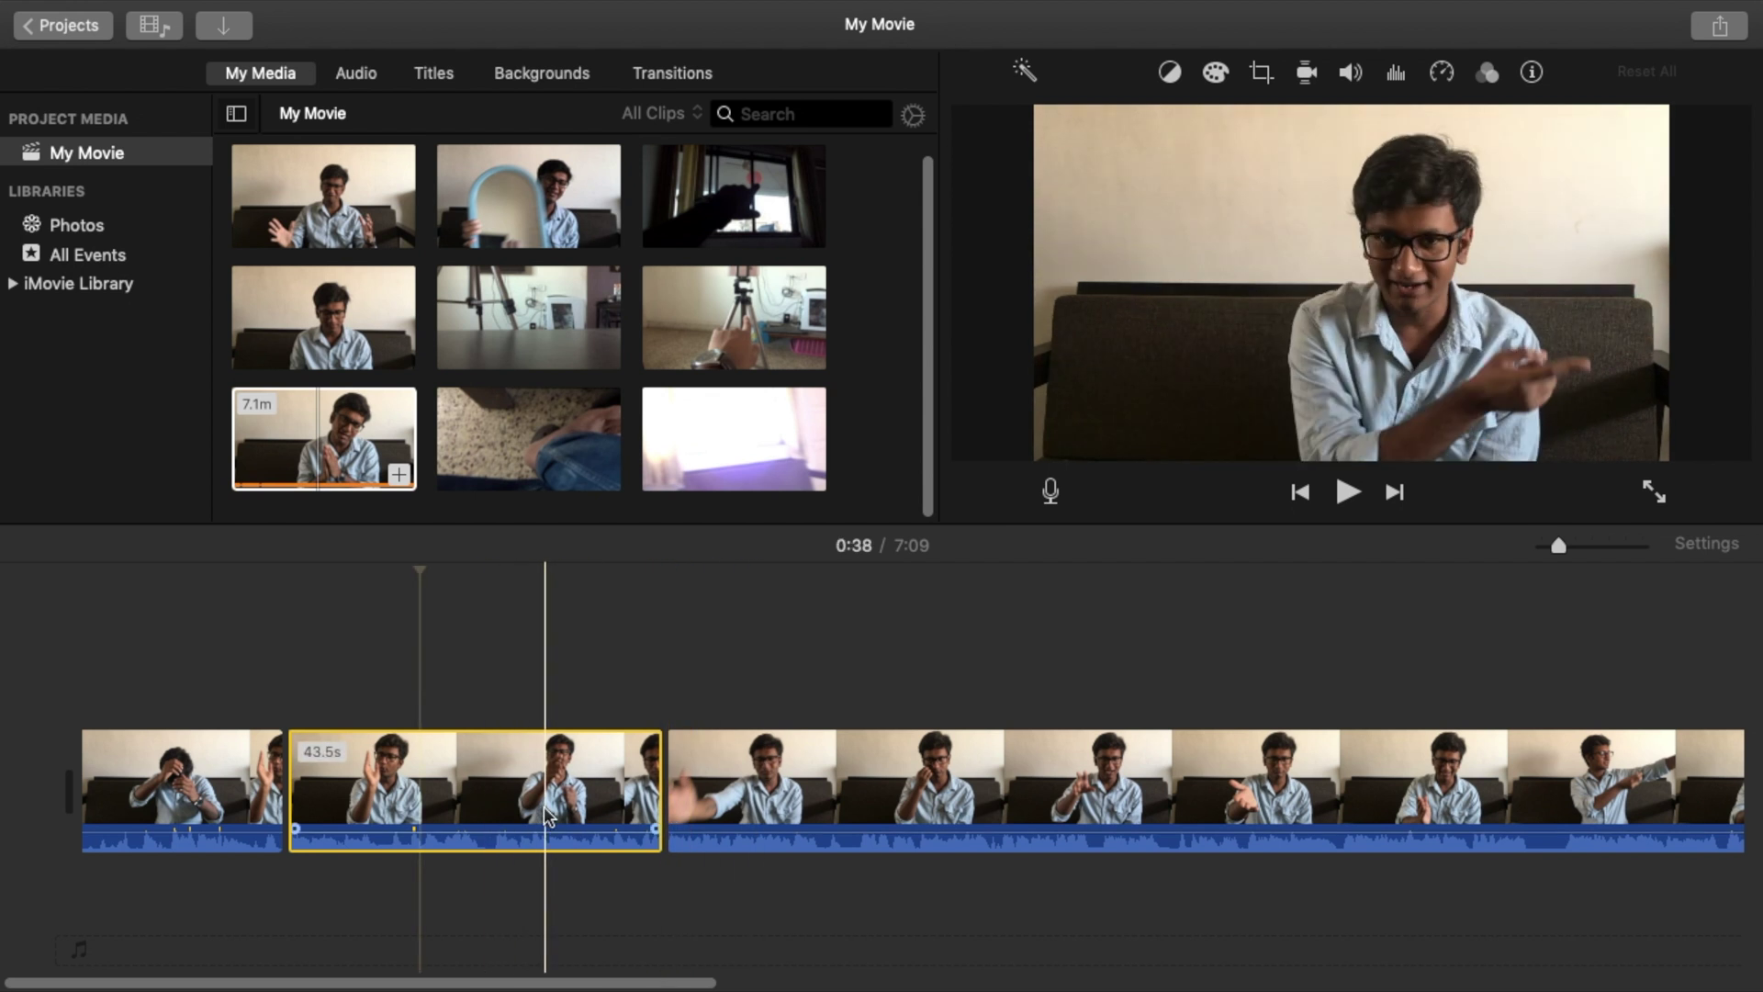
{"action": "left_click", "coordinate": [437, 802]}
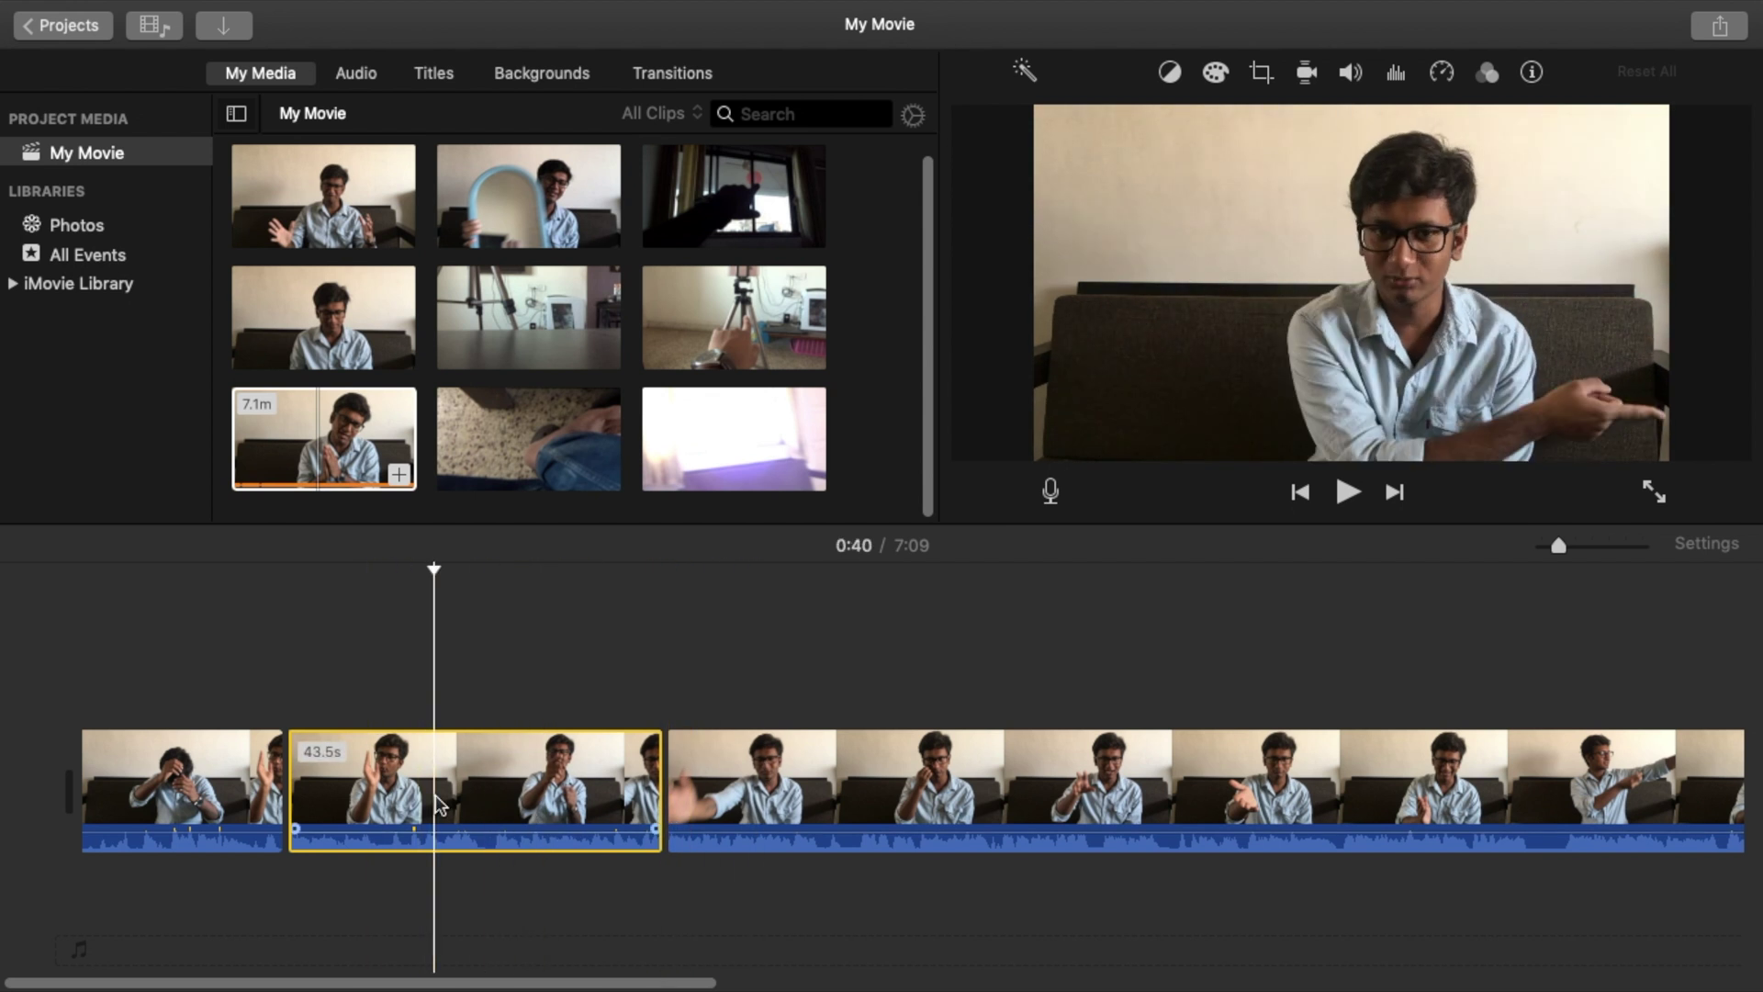
{"action": "key", "text": "Delete"}
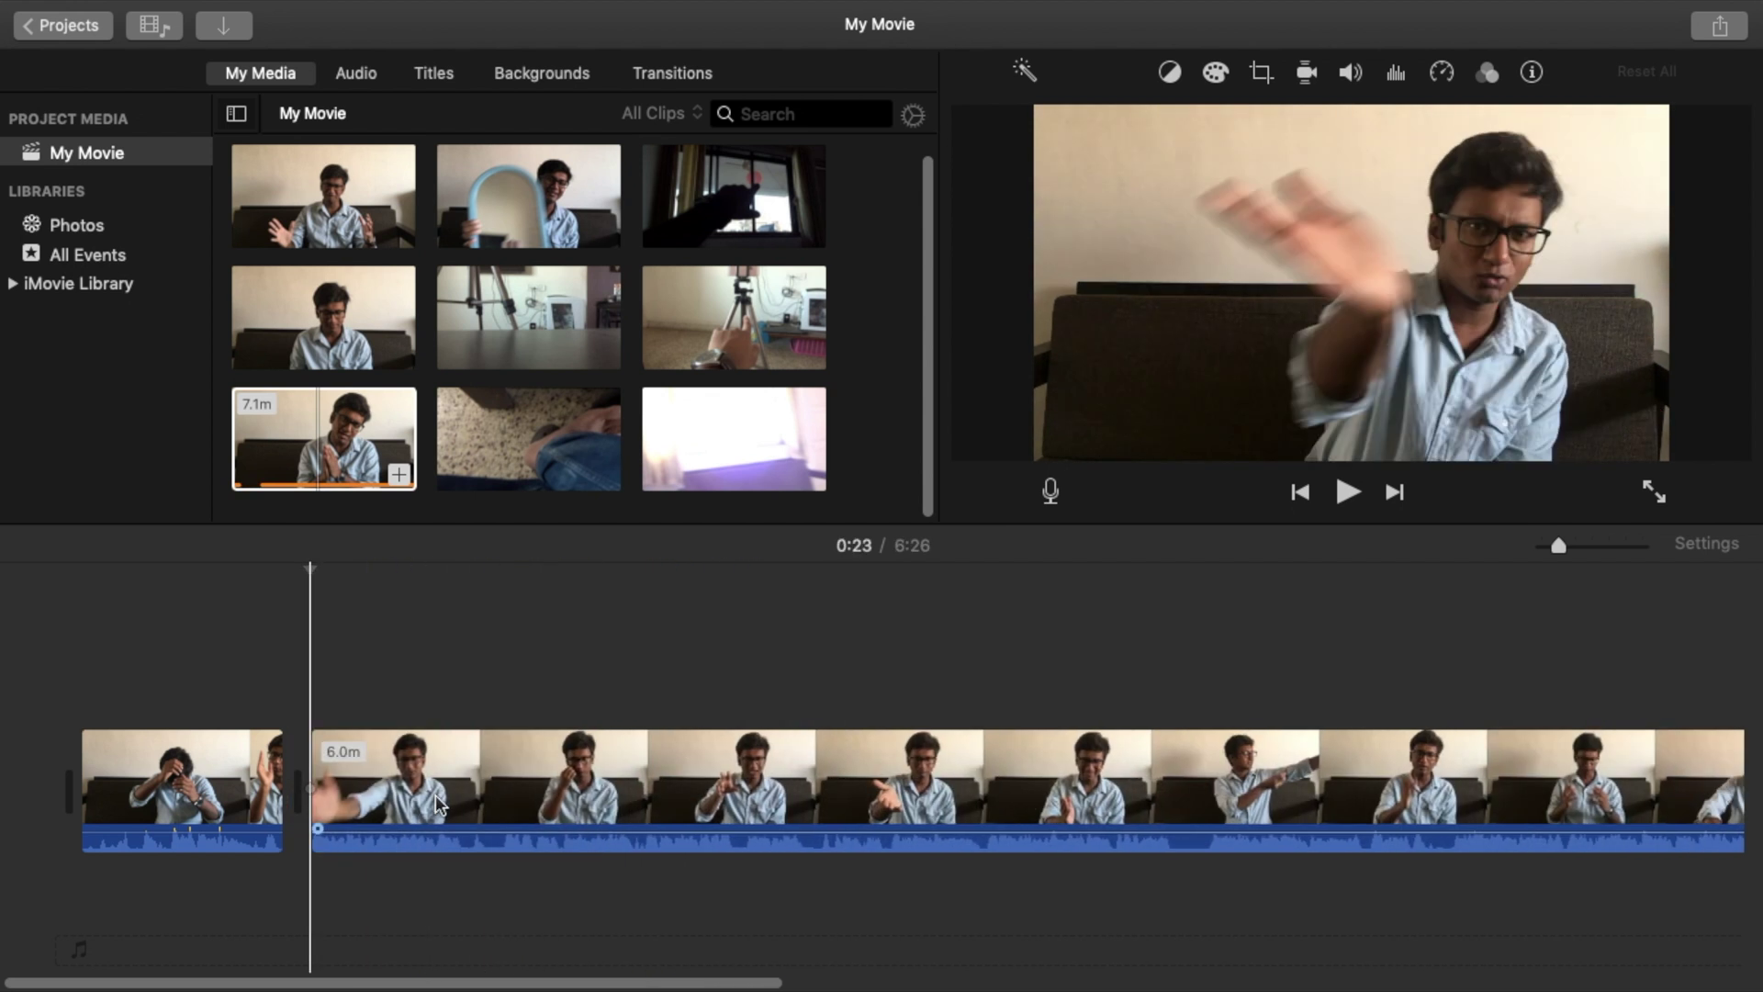
{"action": "key", "text": "super+z"}
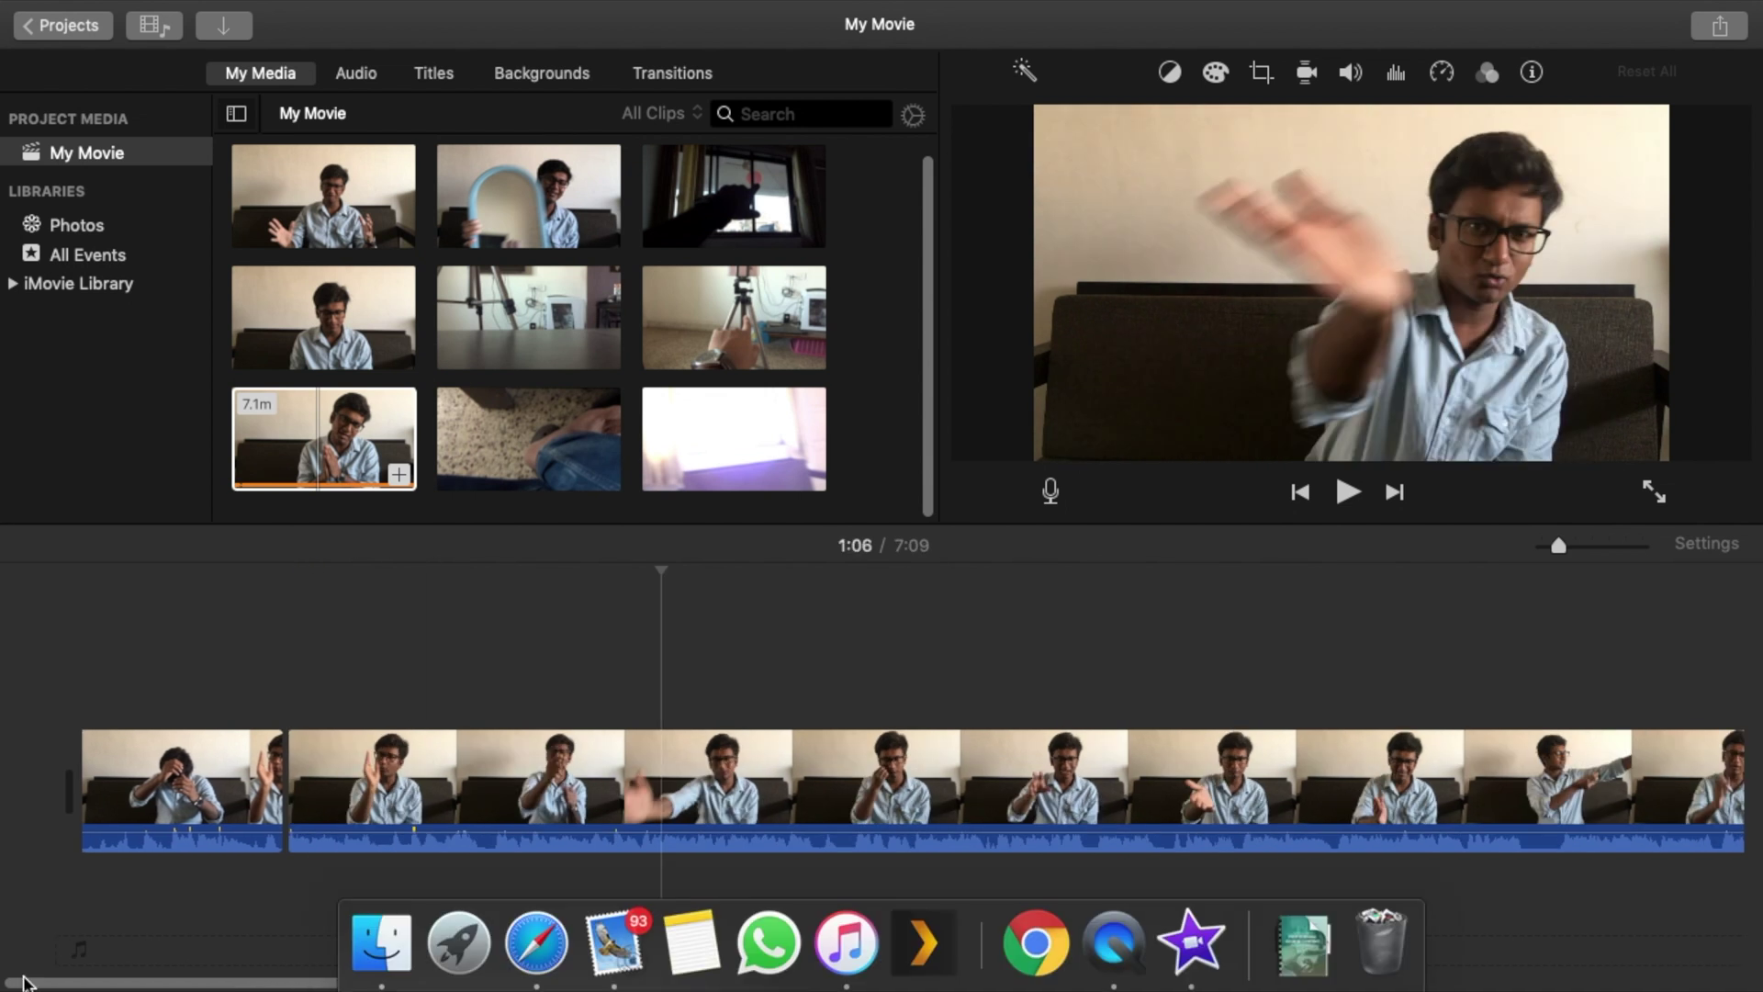
Step: Play the movie from the beginning of the timeline
{"action": "key", "text": "Home"}
{"action": "key", "text": "space"}
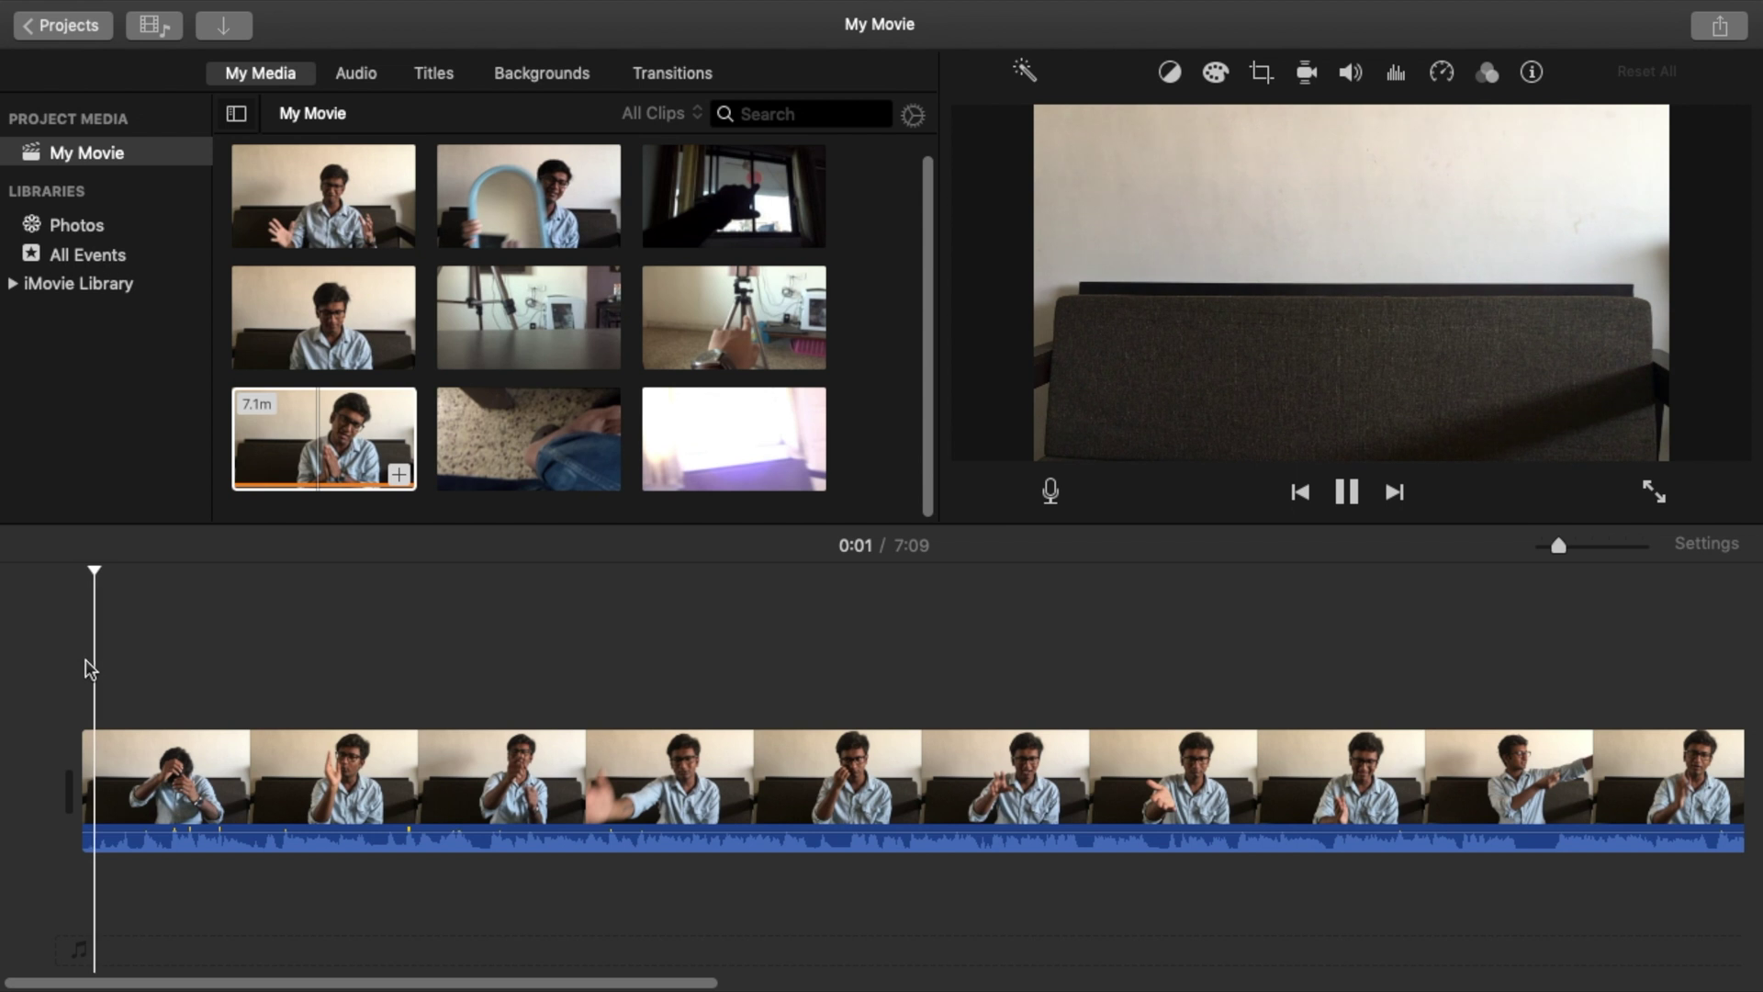
Step: Split the timeline clip at 0:07 and delete the segment before the split
{"action": "left_click", "coordinate": [94, 568]}
{"action": "left_click_drag", "start_coordinate": [95, 569], "coordinate": [144, 599]}
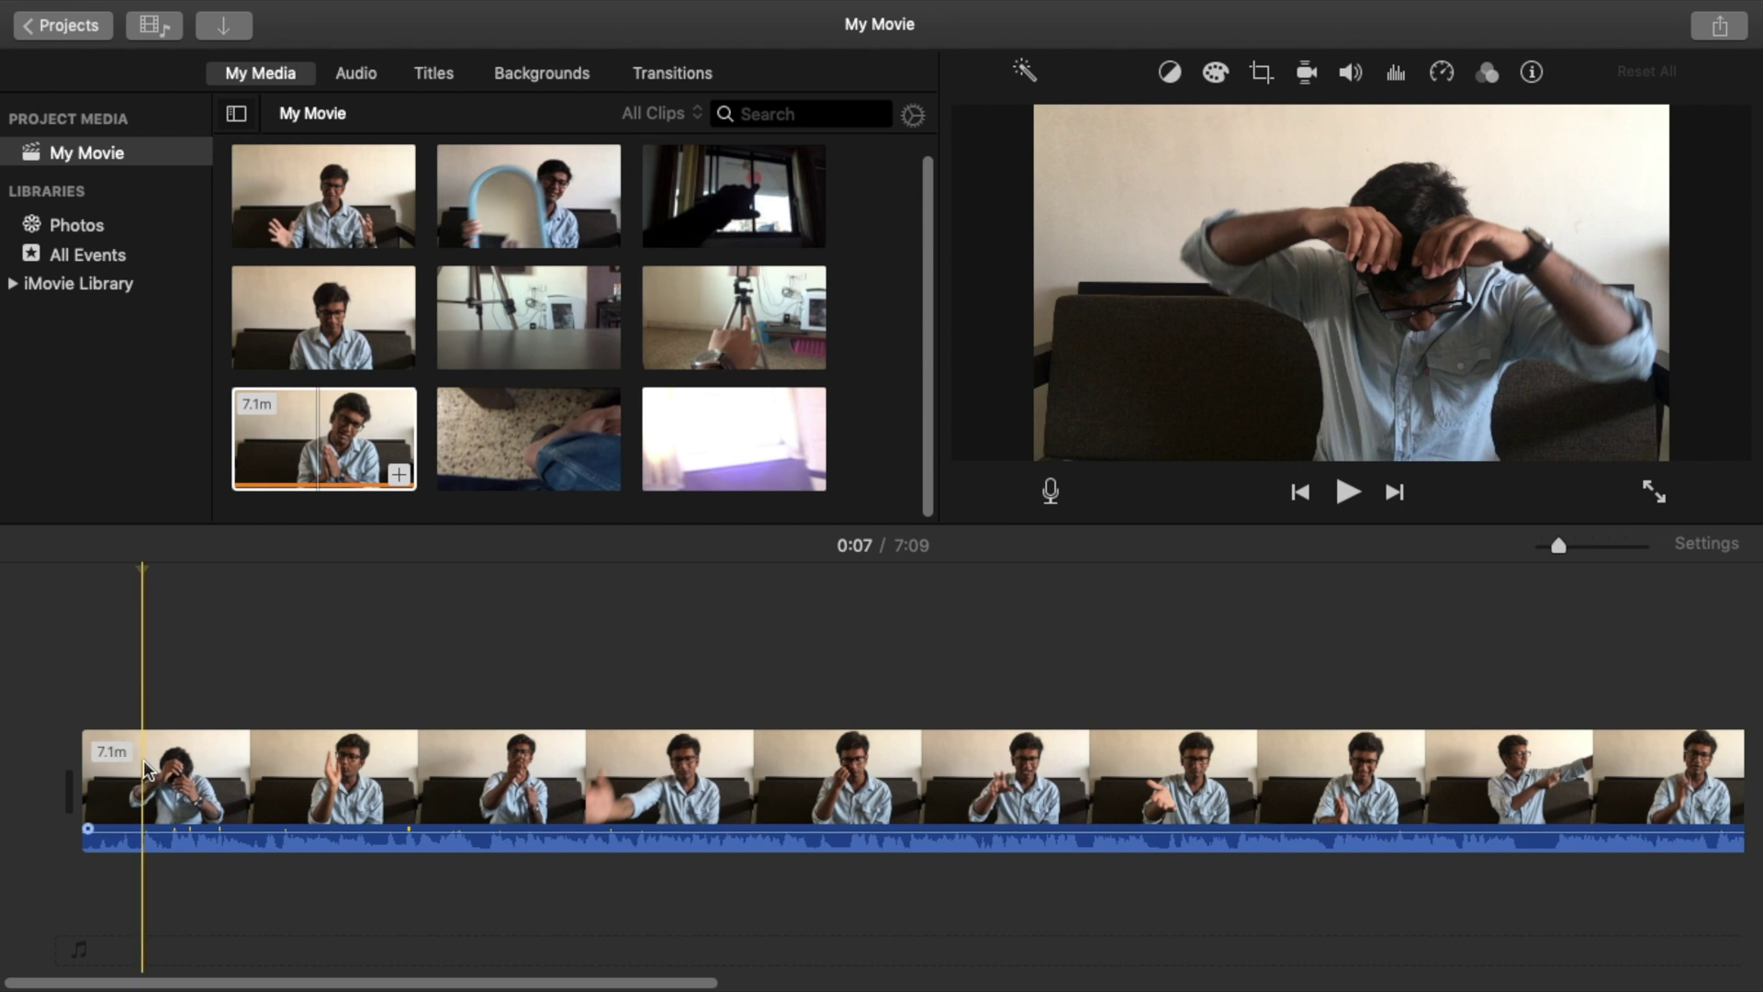
{"action": "key", "text": "super+b"}
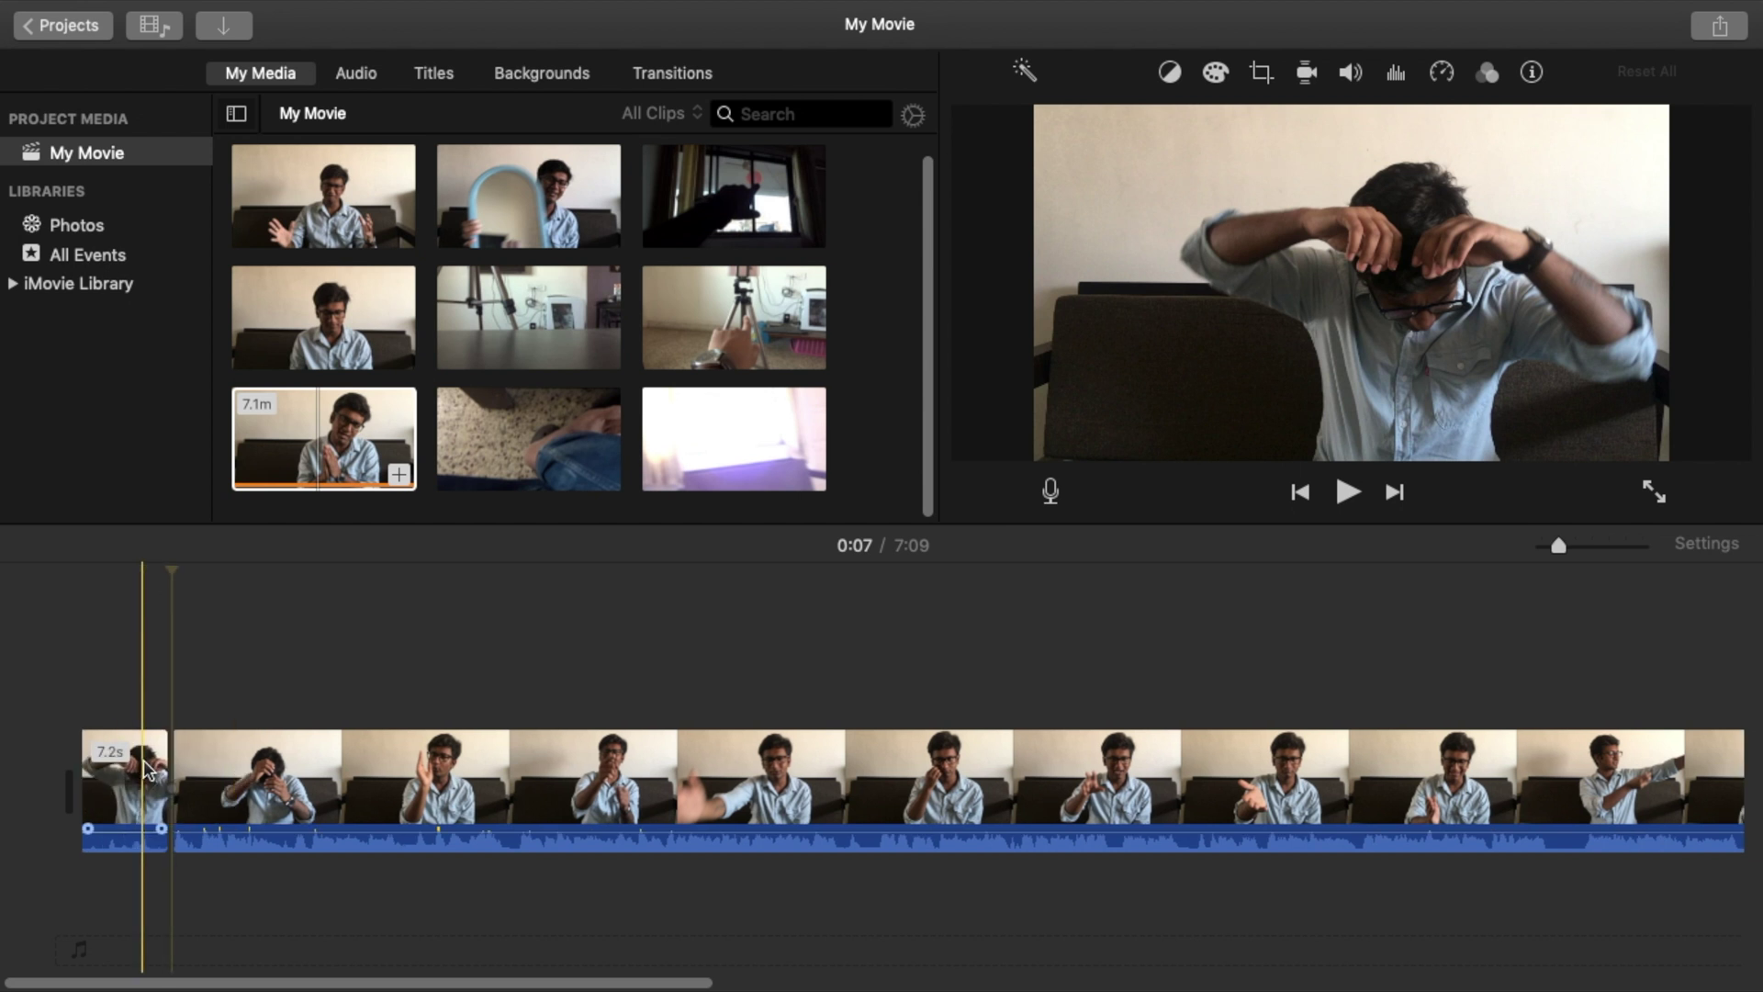
{"action": "left_click", "coordinate": [144, 767]}
{"action": "key", "text": "Delete"}
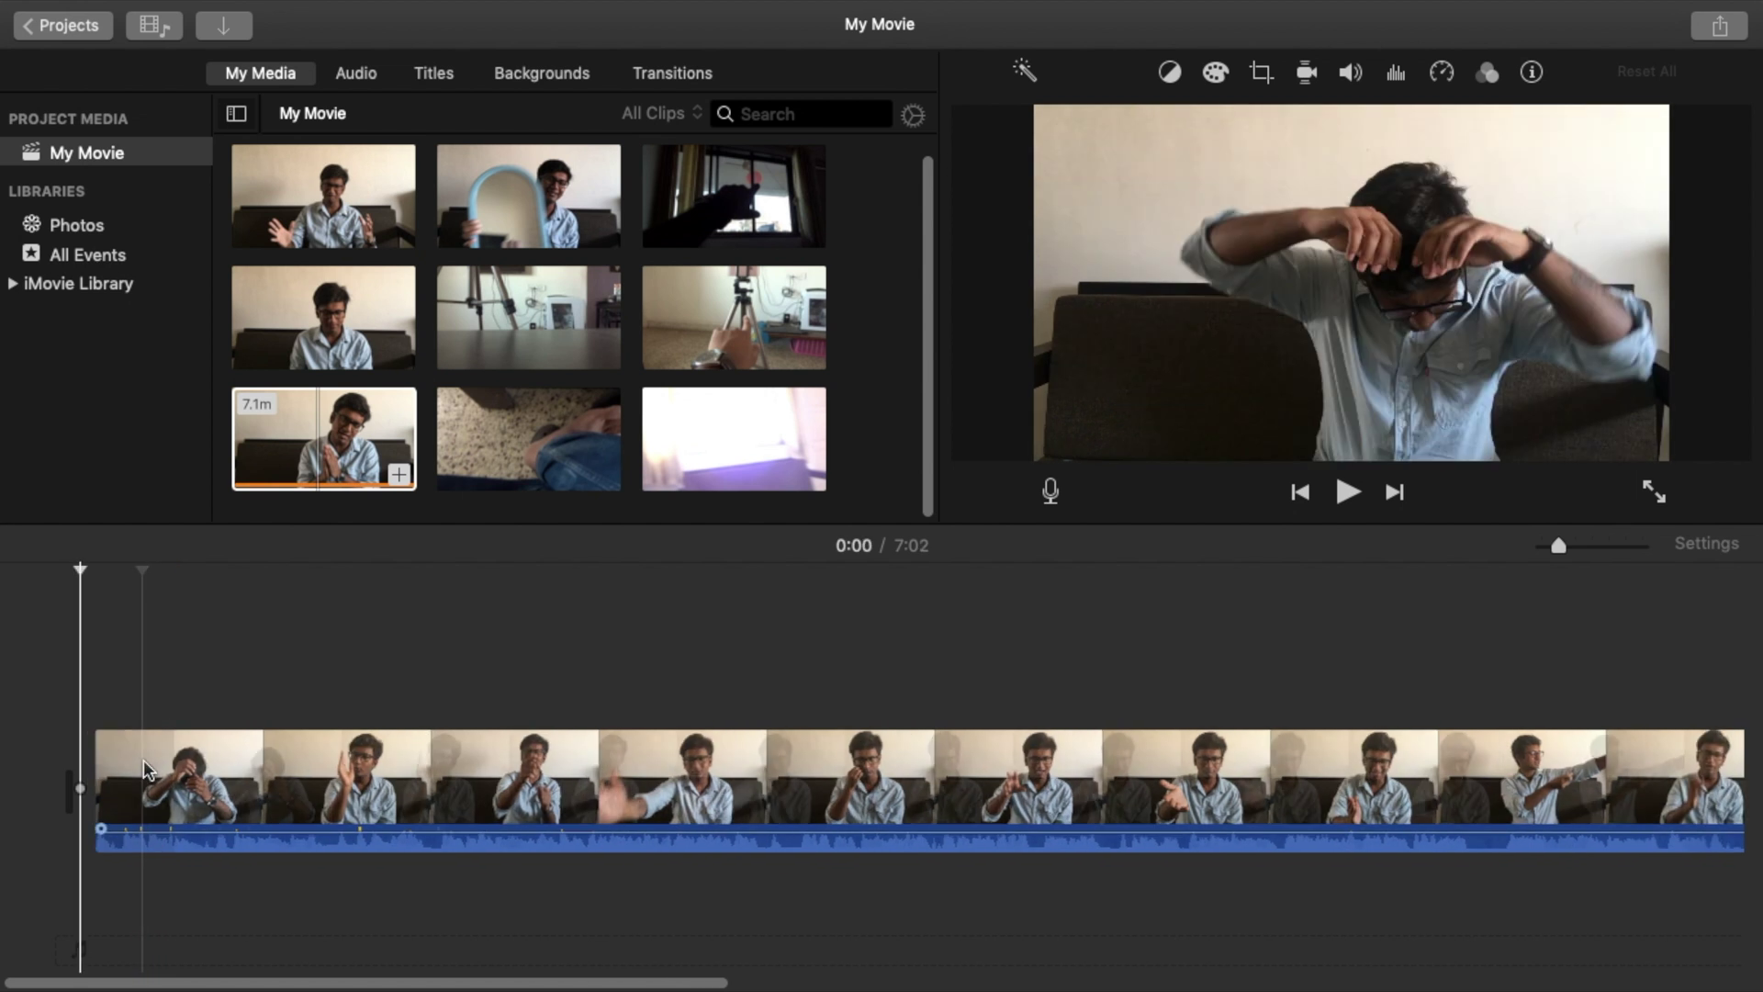
Step: Play the new opening, split the clip at 0:03 and delete the short segment before the split
{"action": "key", "text": "space"}
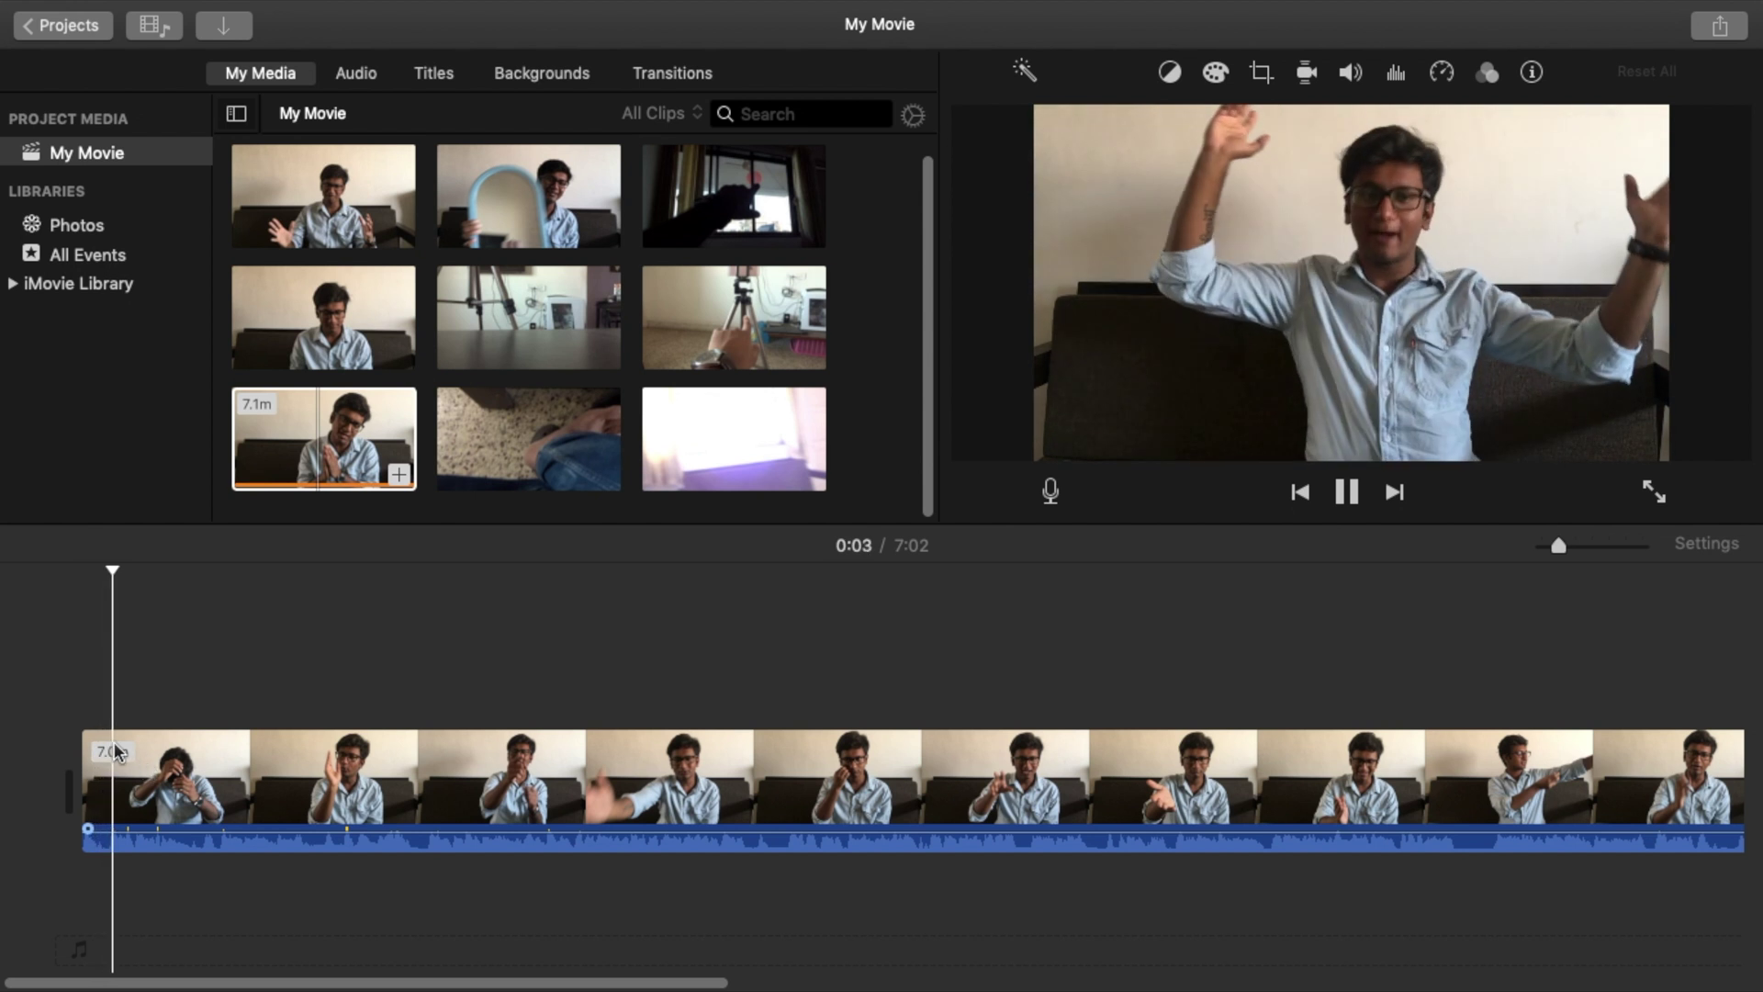
{"action": "key", "text": "space"}
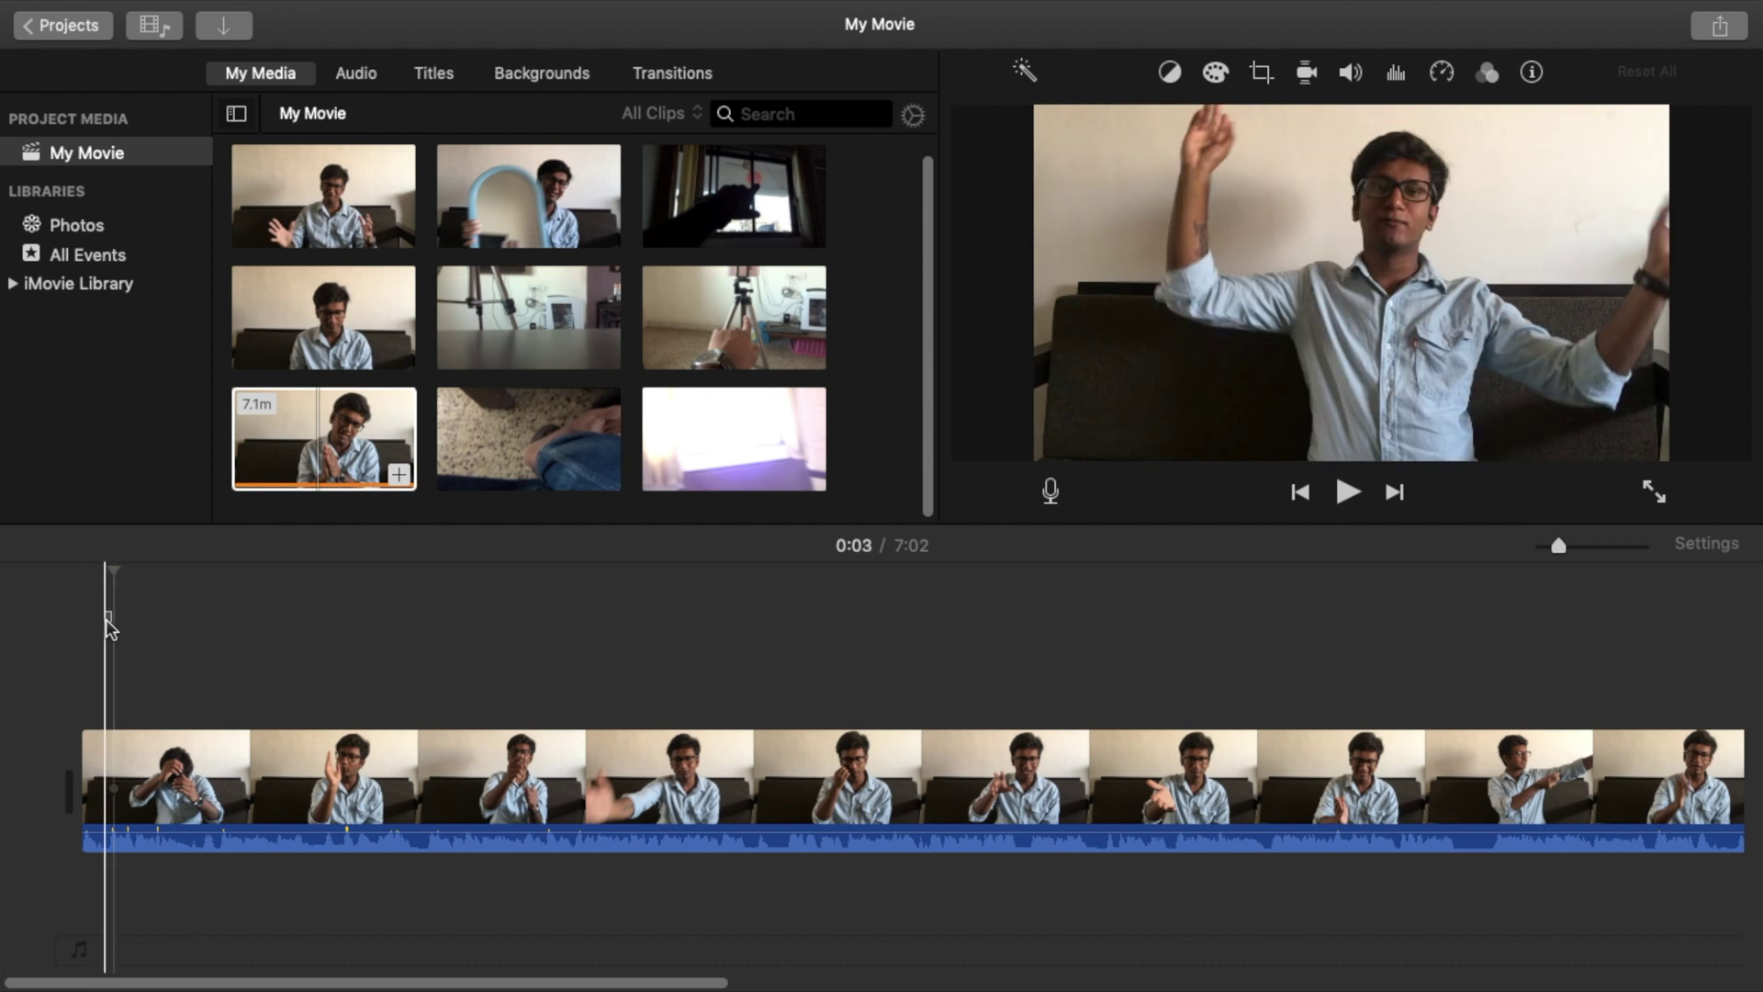
{"action": "left_click_drag", "start_coordinate": [111, 571], "coordinate": [111, 584]}
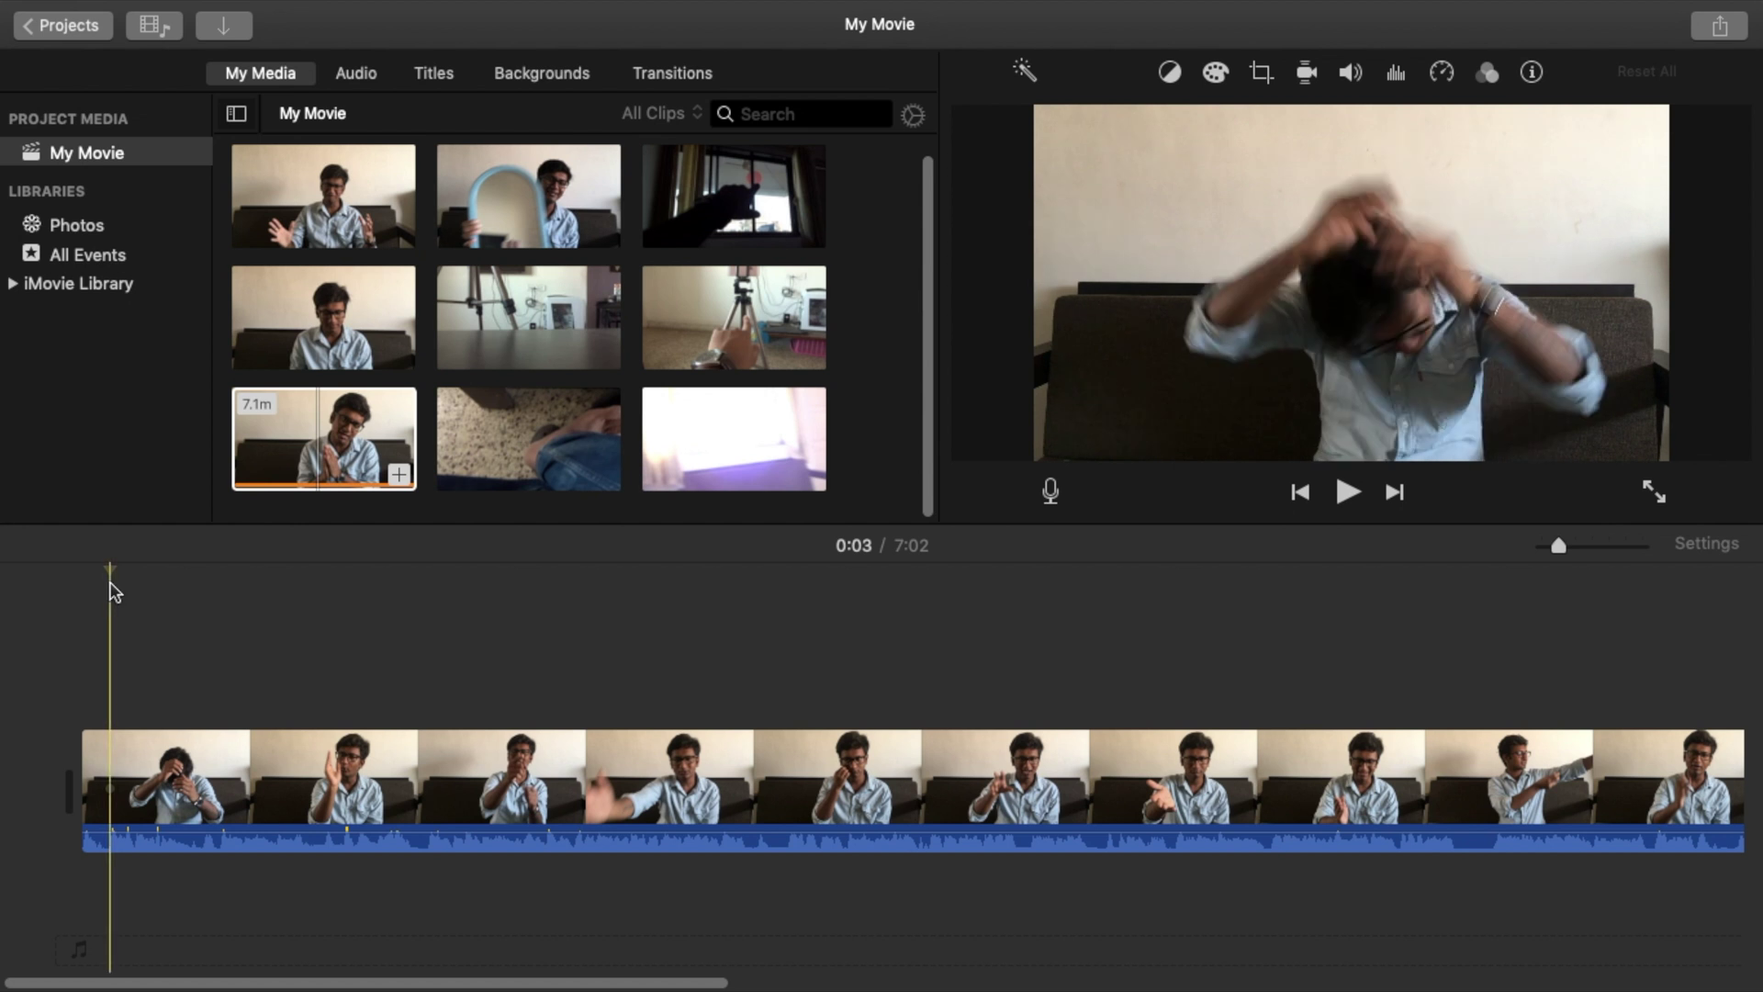
{"action": "key", "text": "super+b"}
{"action": "left_click", "coordinate": [124, 767]}
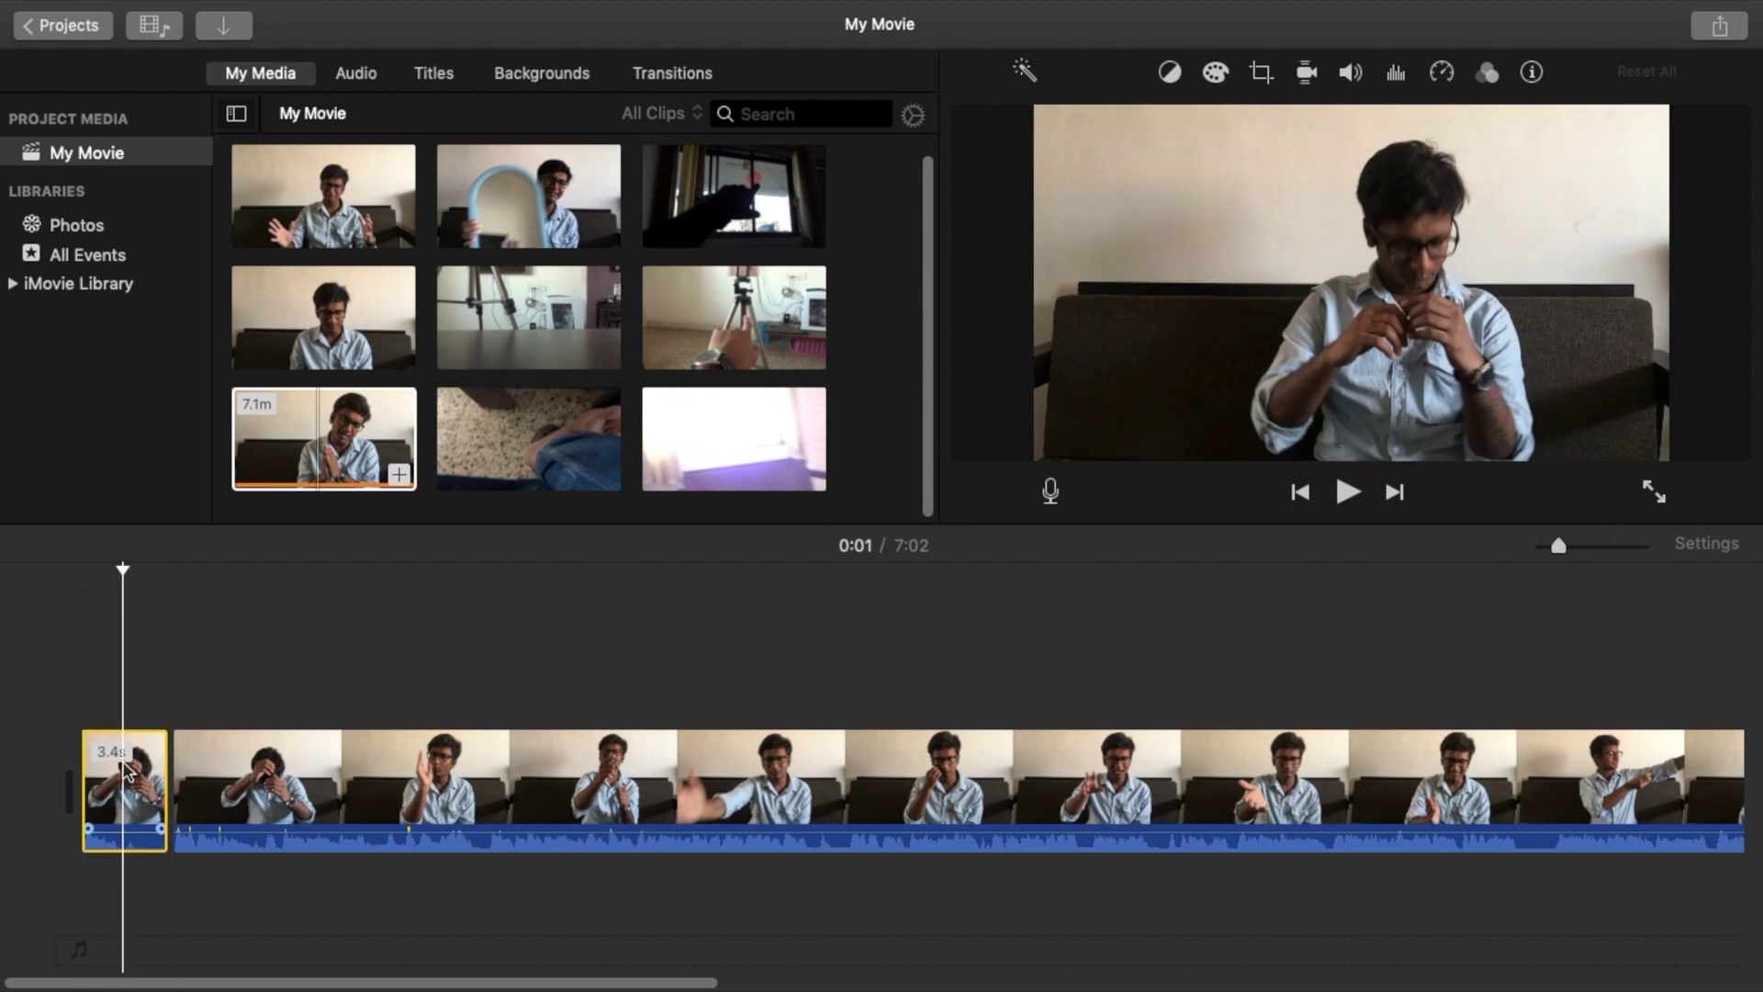
{"action": "key", "text": "Delete"}
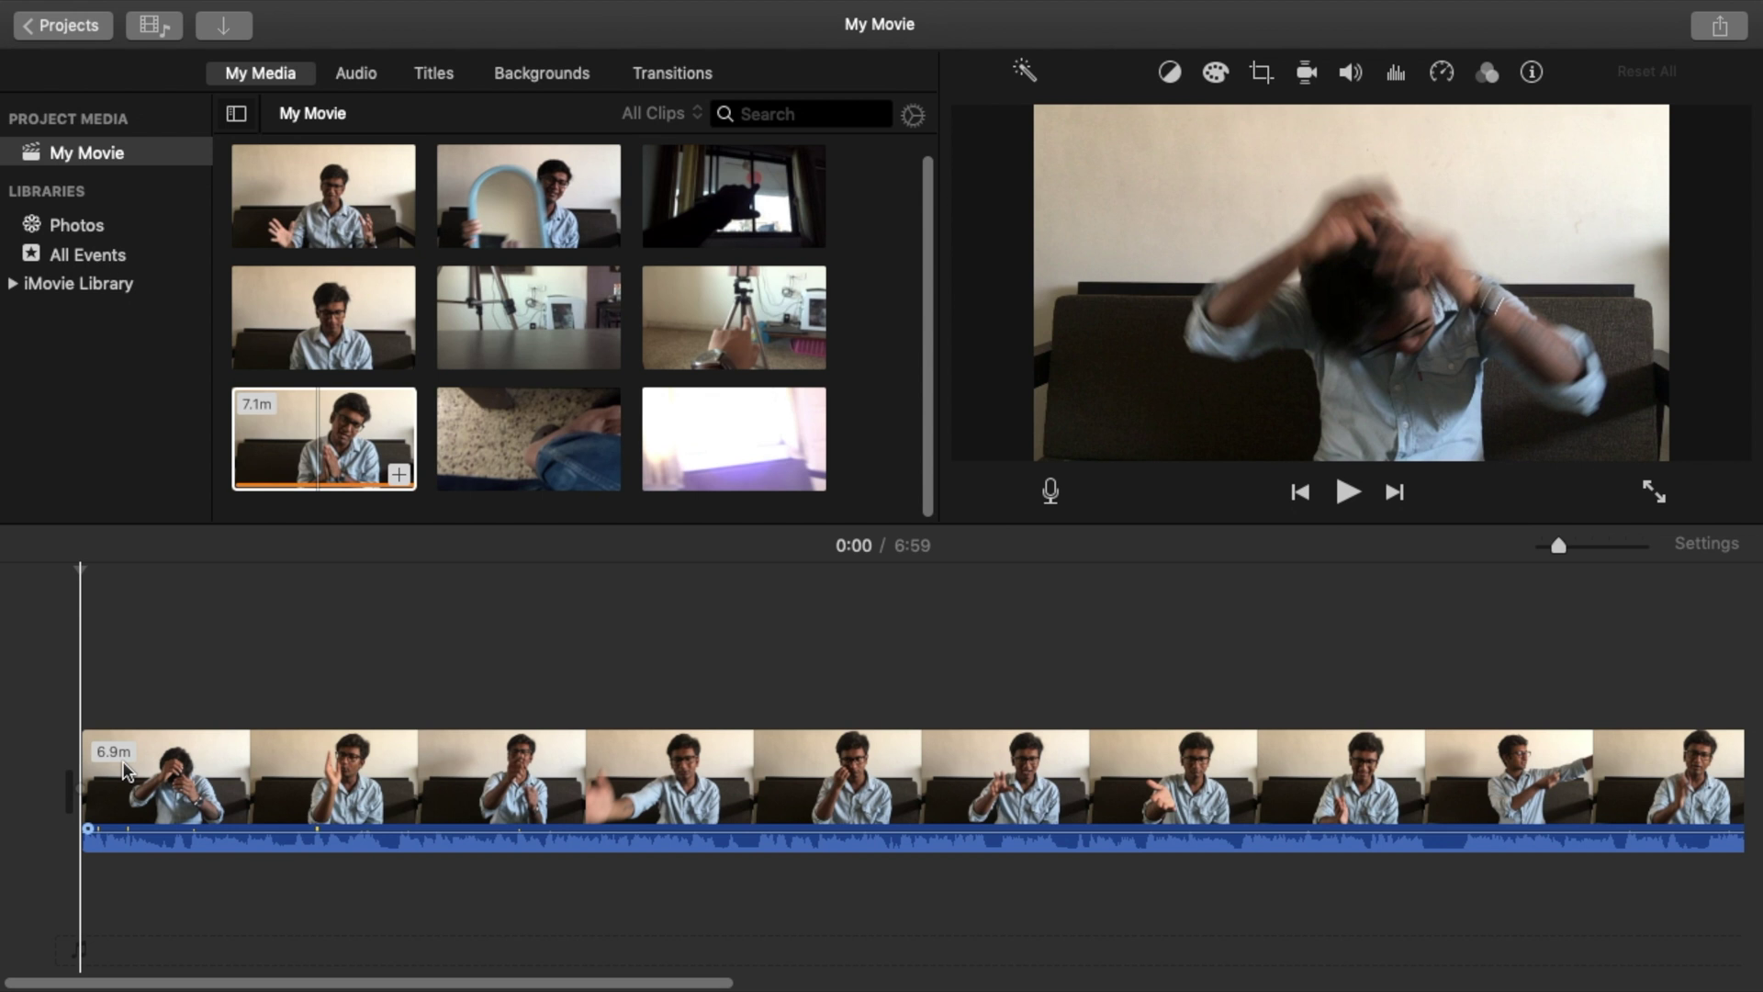
Step: Play back the trimmed opening and the last seconds of the movie to check where the ending needs cutting
{"action": "key", "text": "space"}
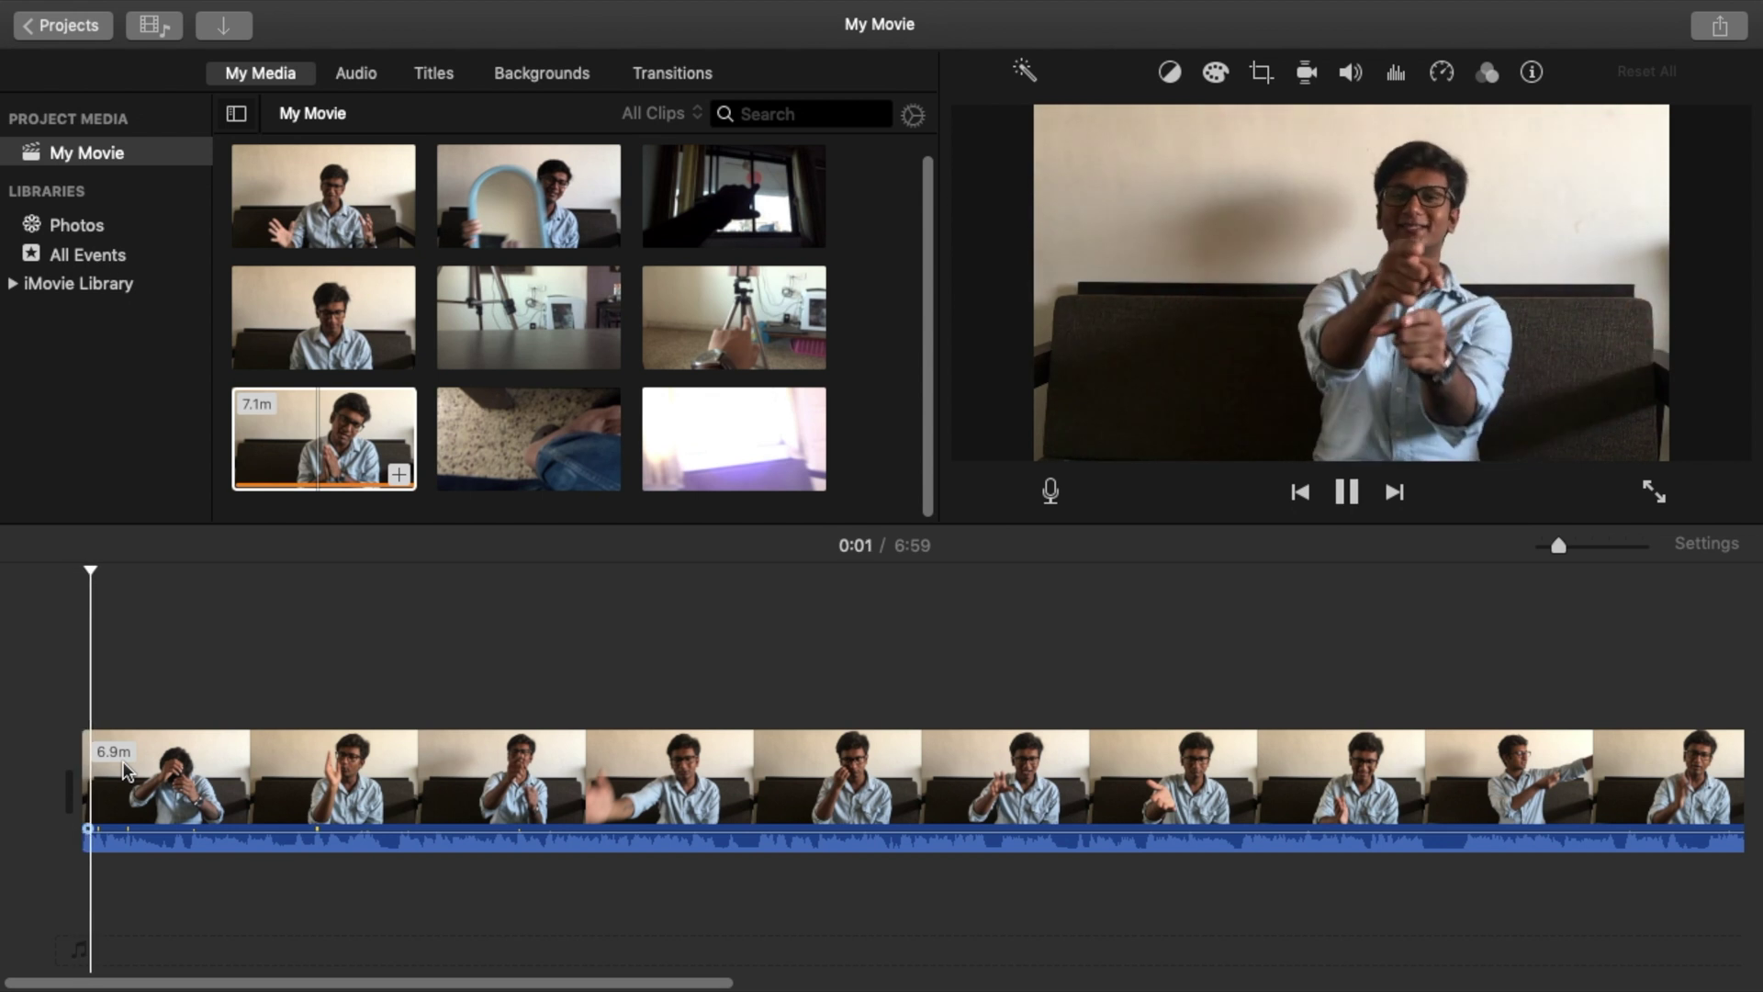
{"action": "key", "text": "space"}
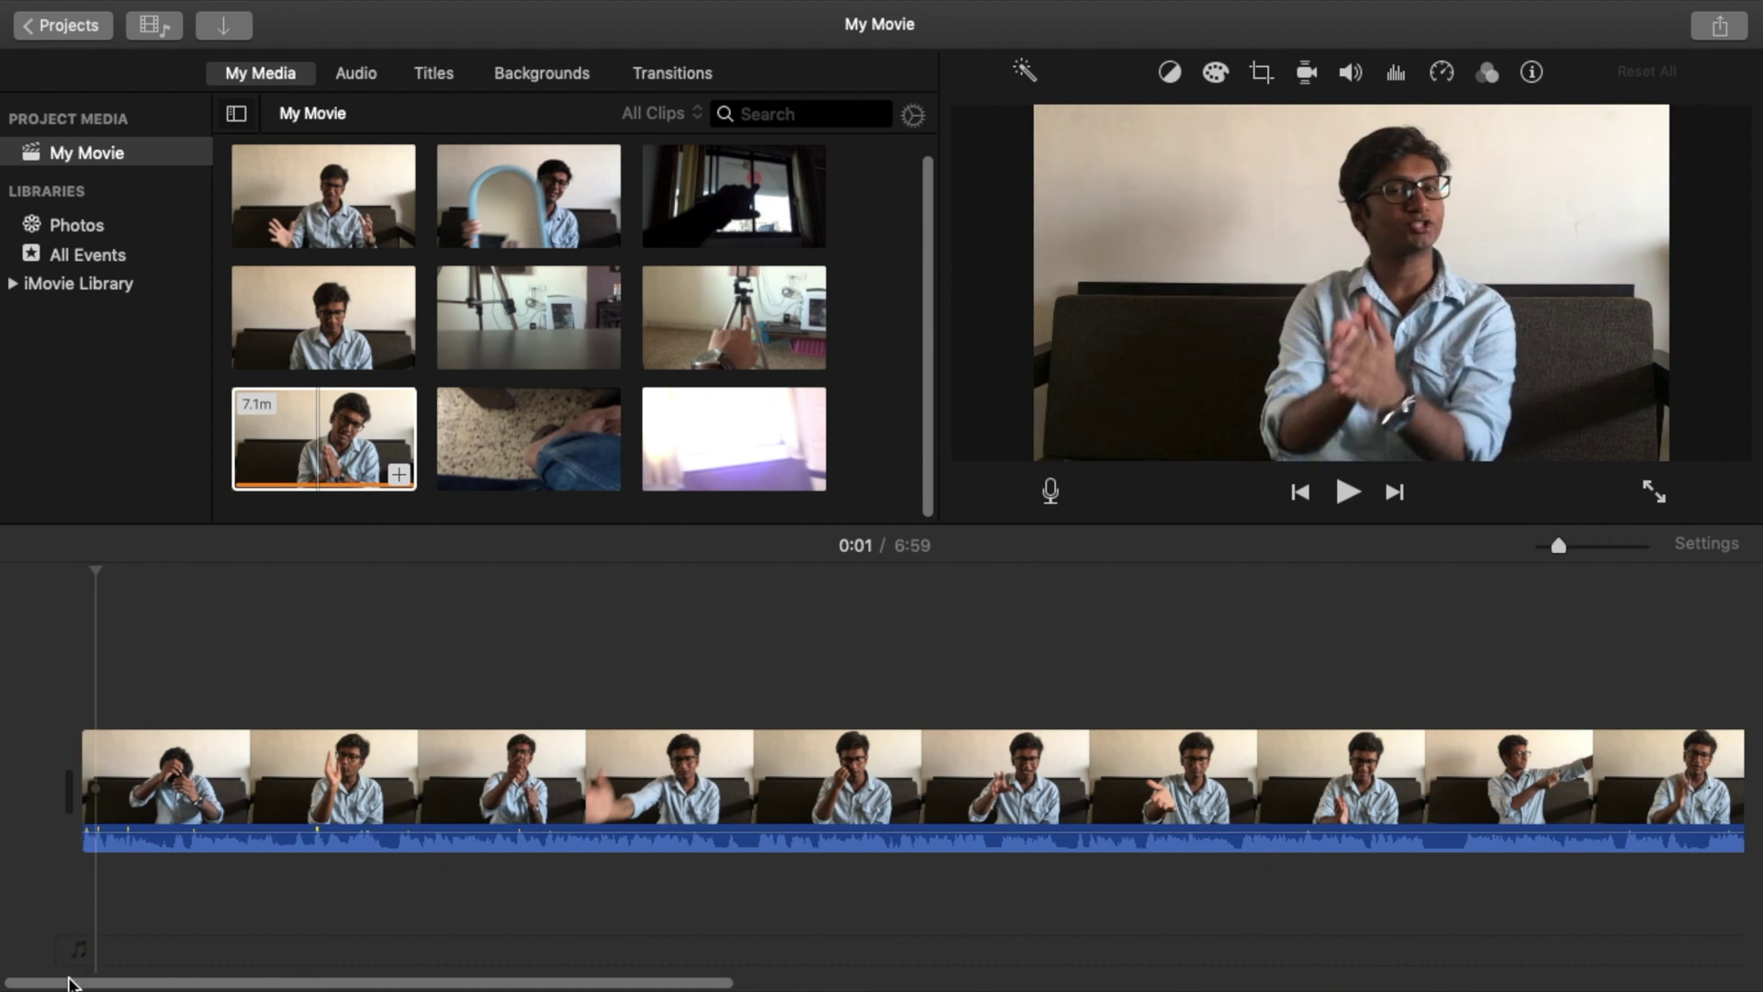
{"action": "left_click_drag", "start_coordinate": [72, 983], "coordinate": [1169, 975]}
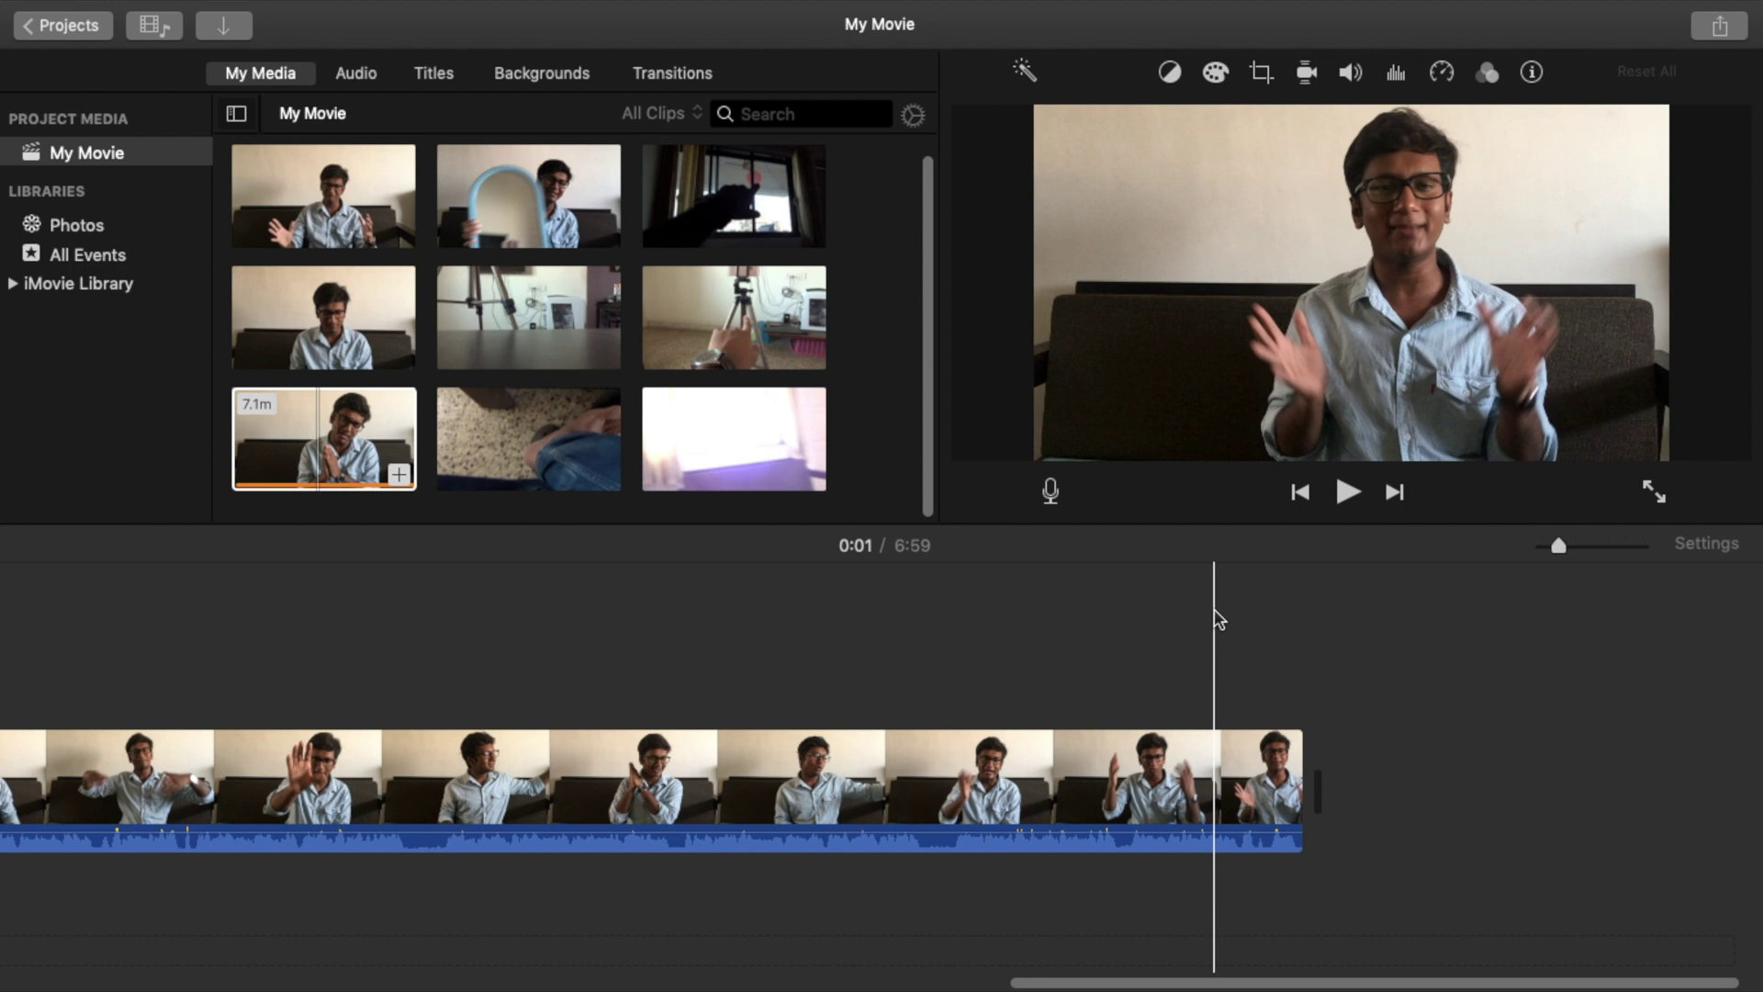
{"action": "left_click", "coordinate": [1218, 618]}
{"action": "key", "text": "space"}
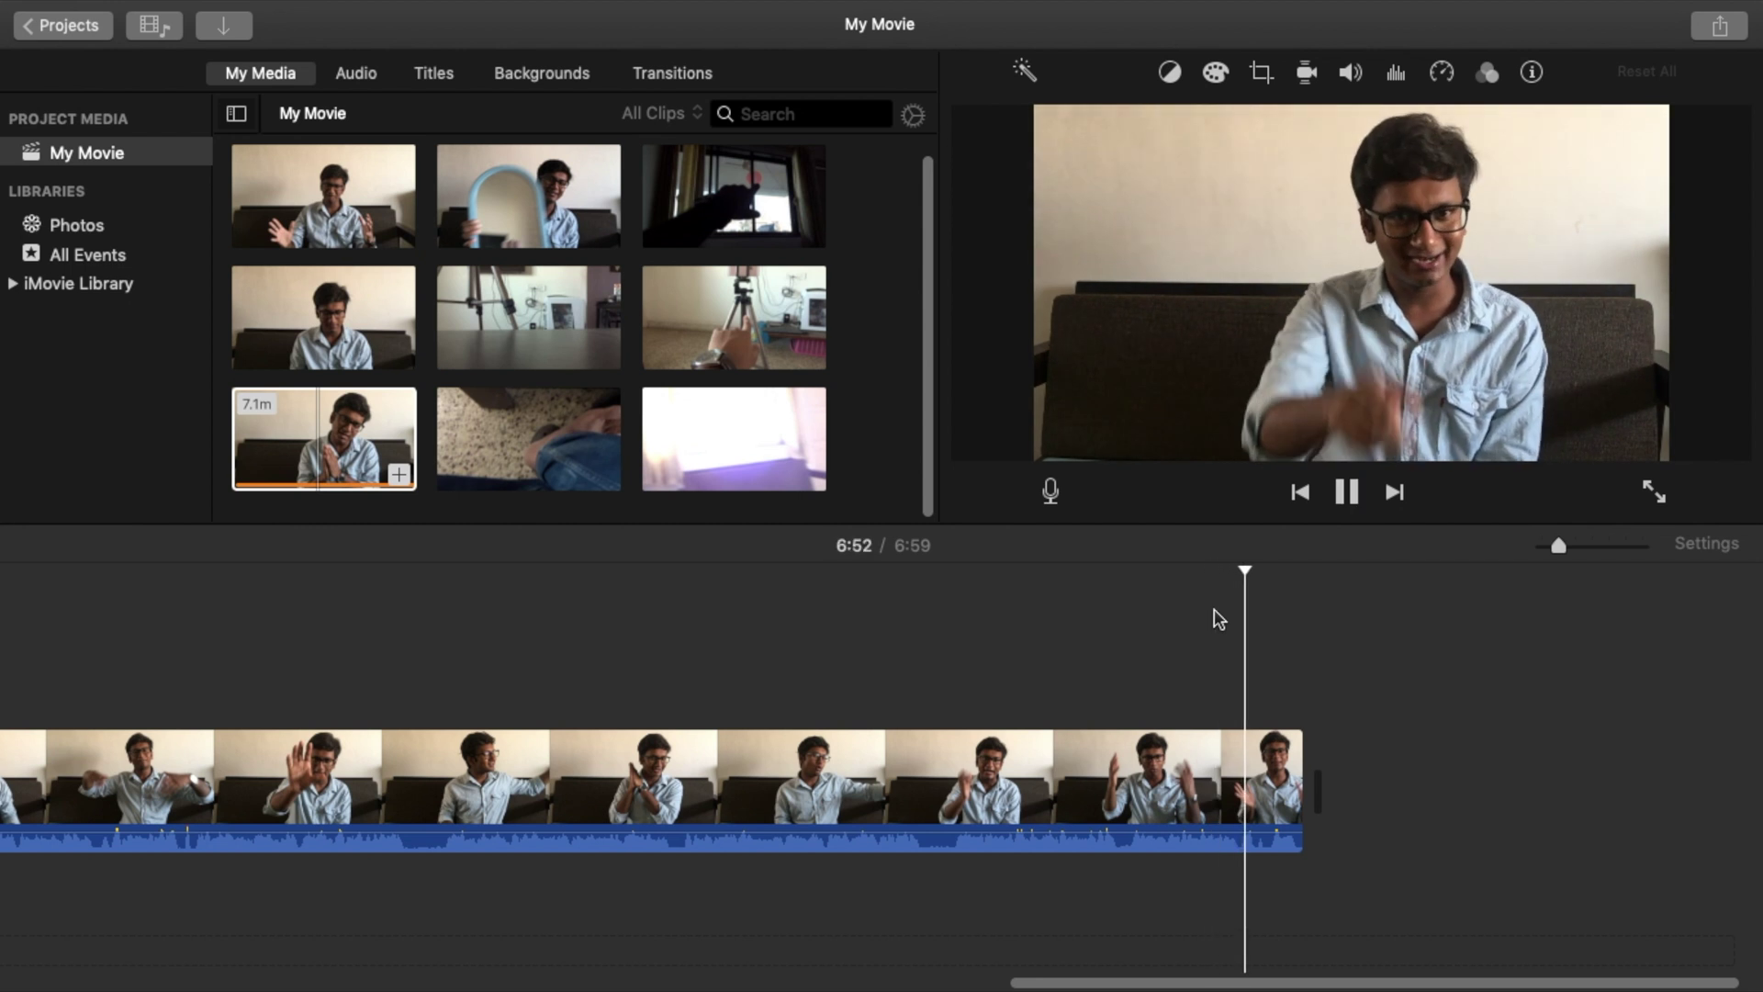
{"action": "key", "text": "space"}
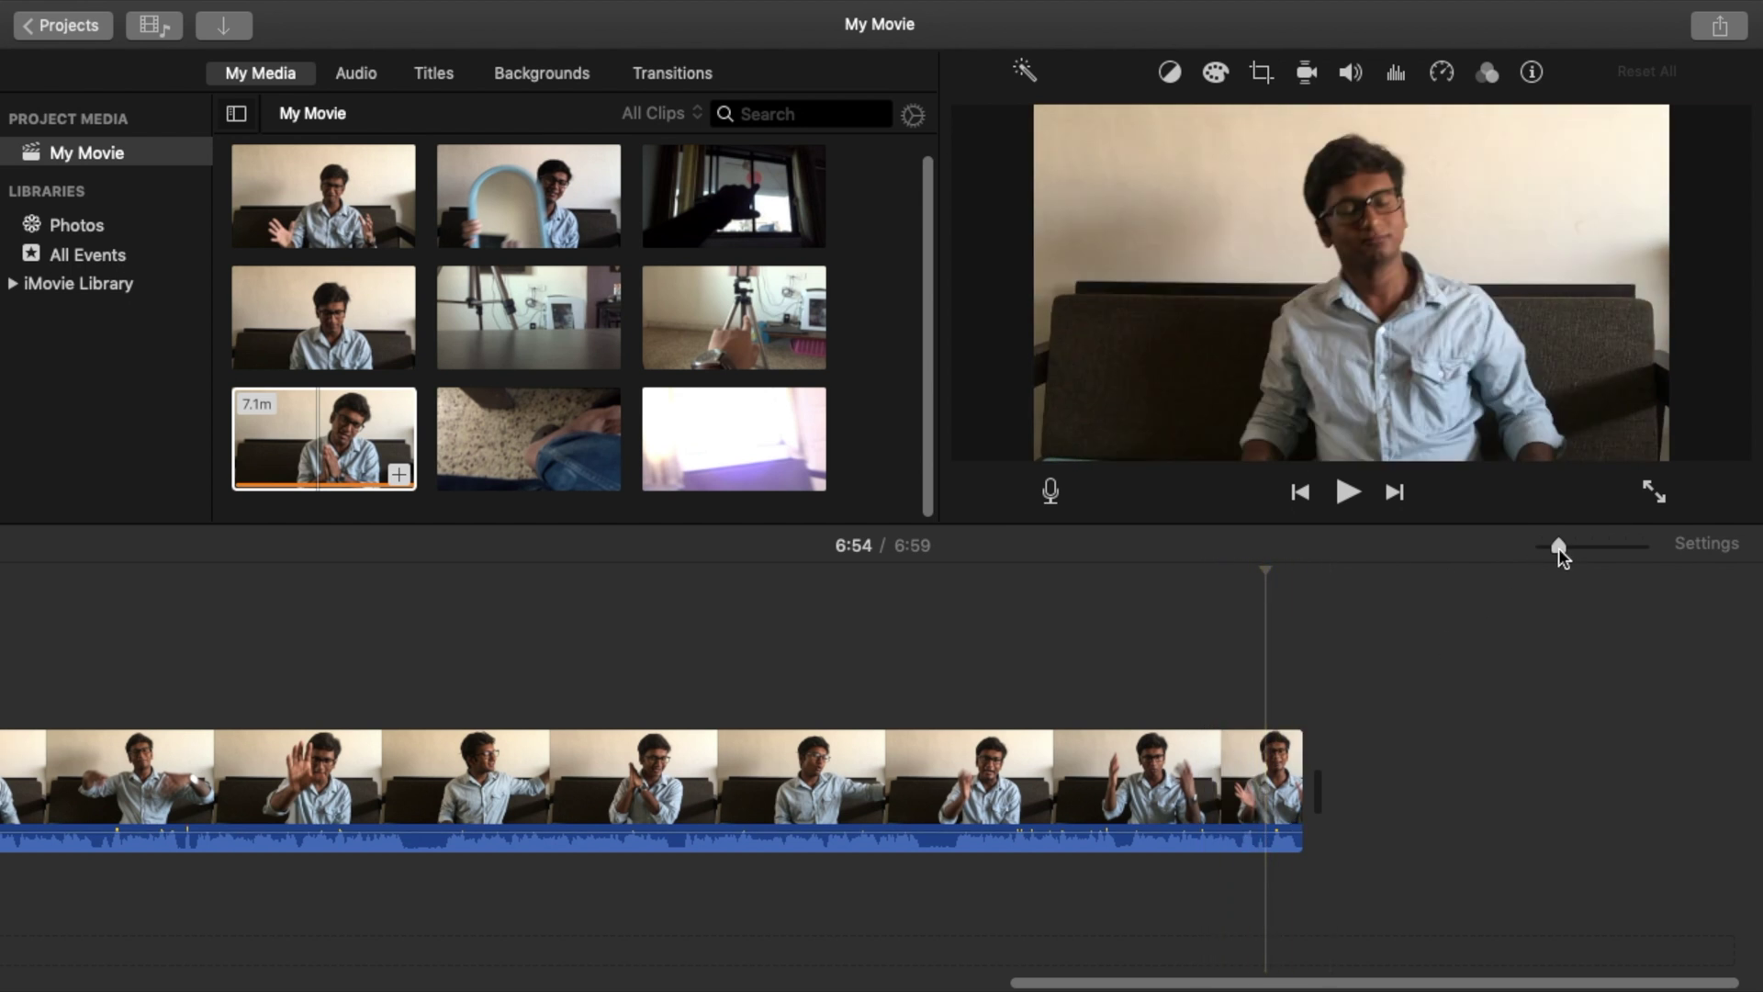
Step: Split the clip at 6:53 near its end and delete the closing segment after the split
{"action": "left_click_drag", "start_coordinate": [1559, 547], "coordinate": [1619, 550]}
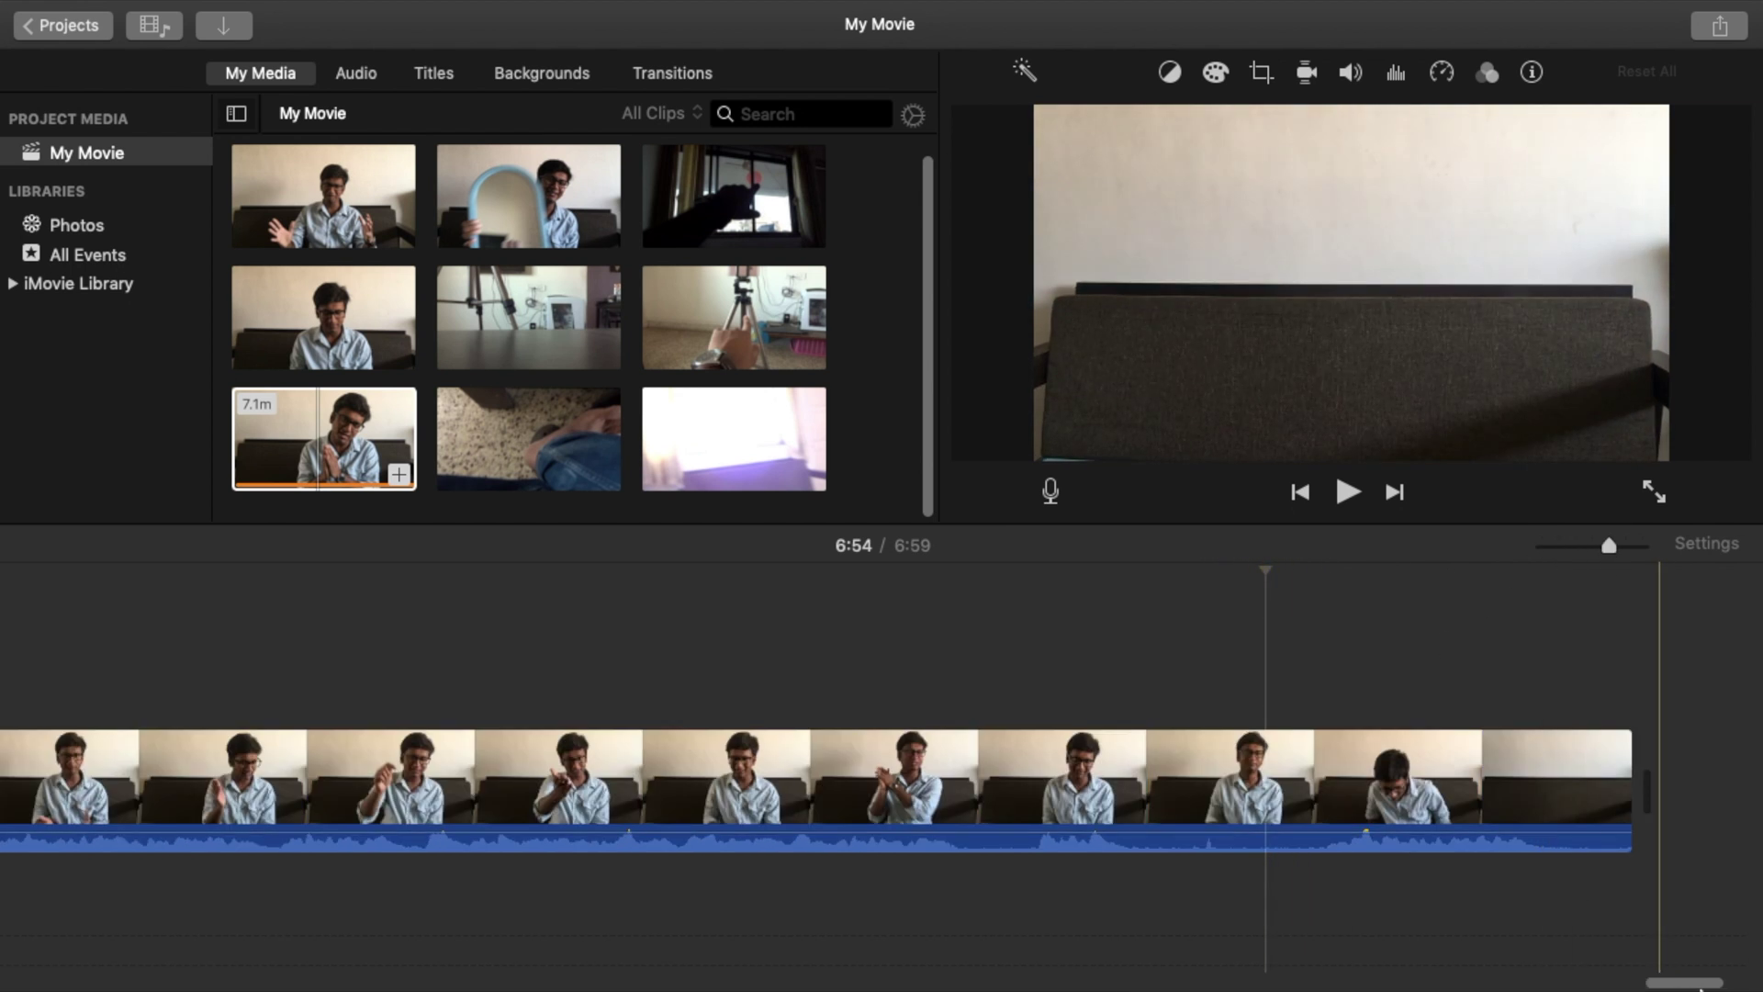
{"action": "scroll", "coordinate": [1698, 987], "scroll_direction": "right", "scroll_amount": 2}
{"action": "scroll", "coordinate": [1699, 987], "scroll_direction": "right", "scroll_amount": 3}
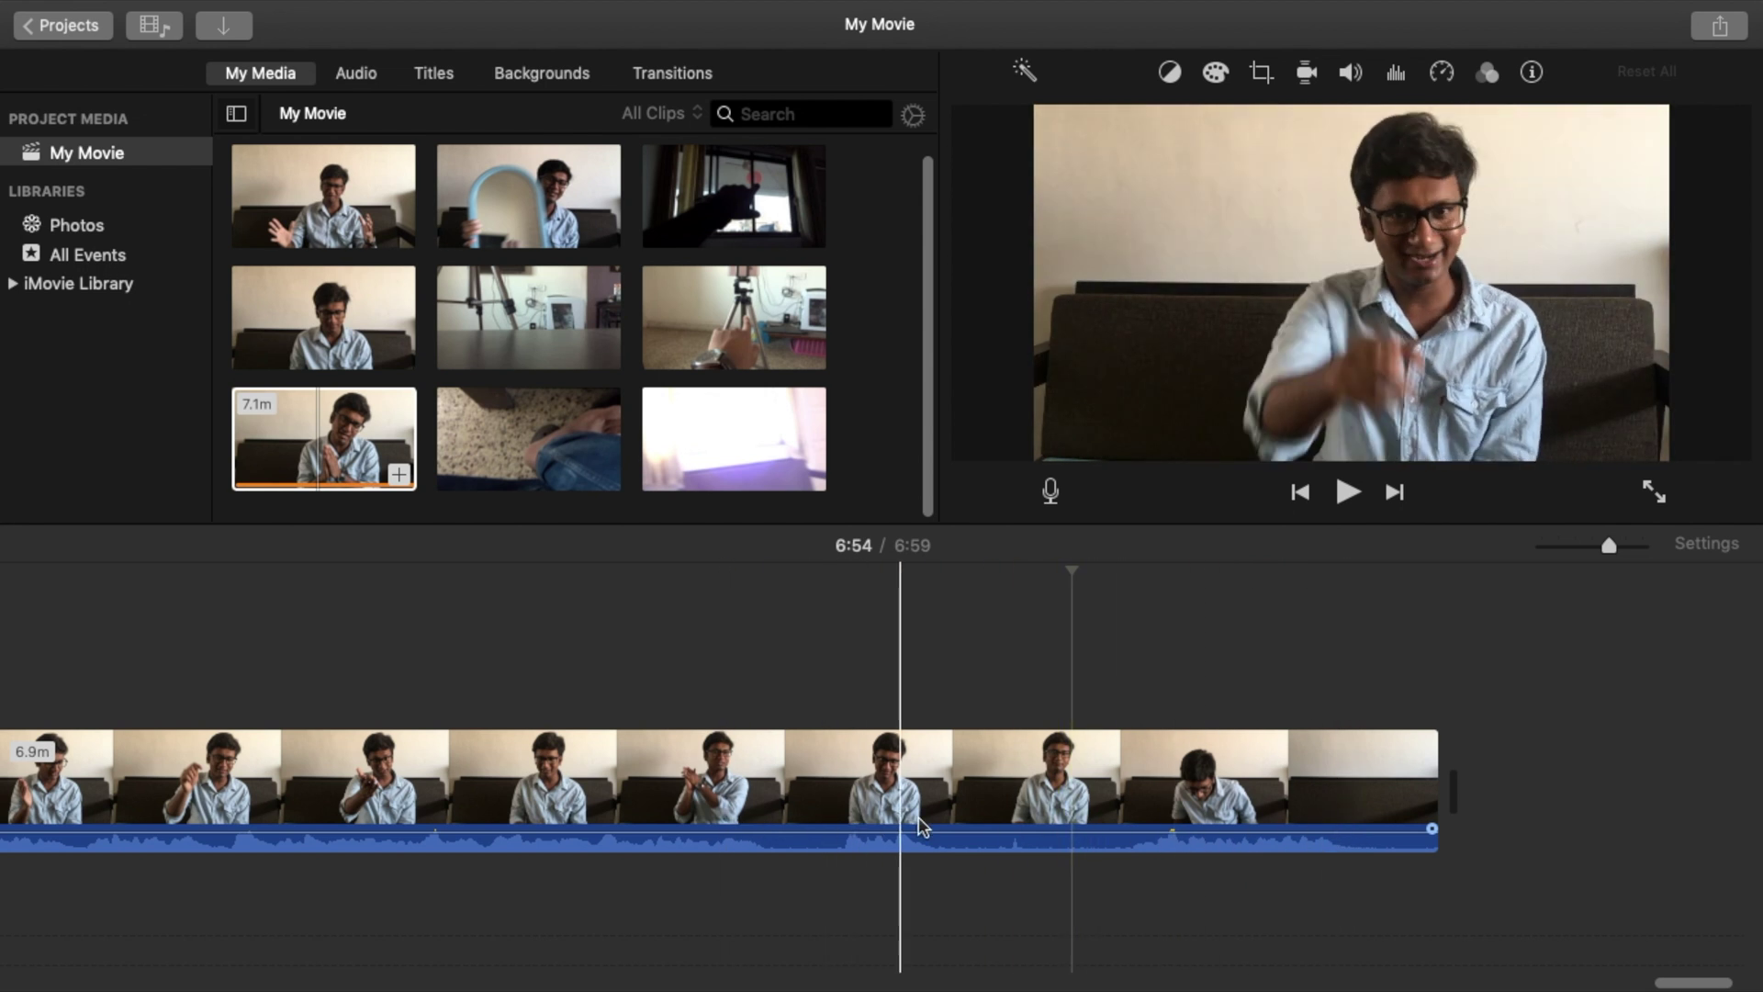
{"action": "left_click", "coordinate": [921, 725]}
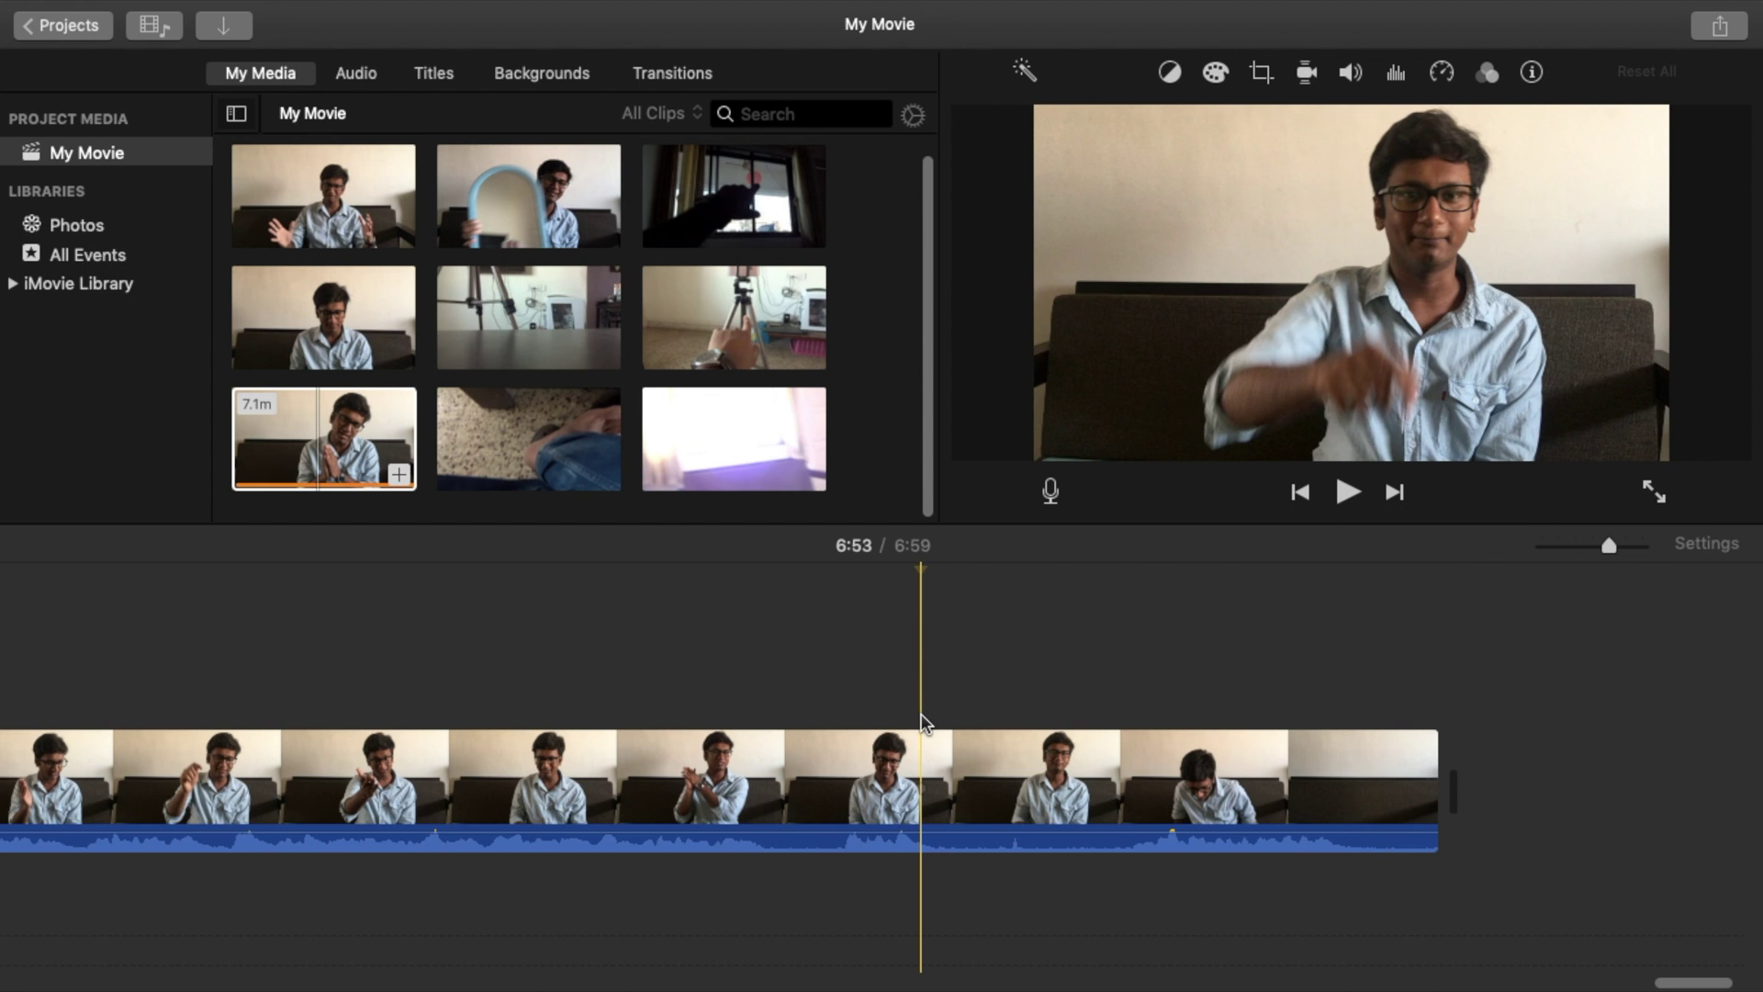
{"action": "key", "text": "super+b"}
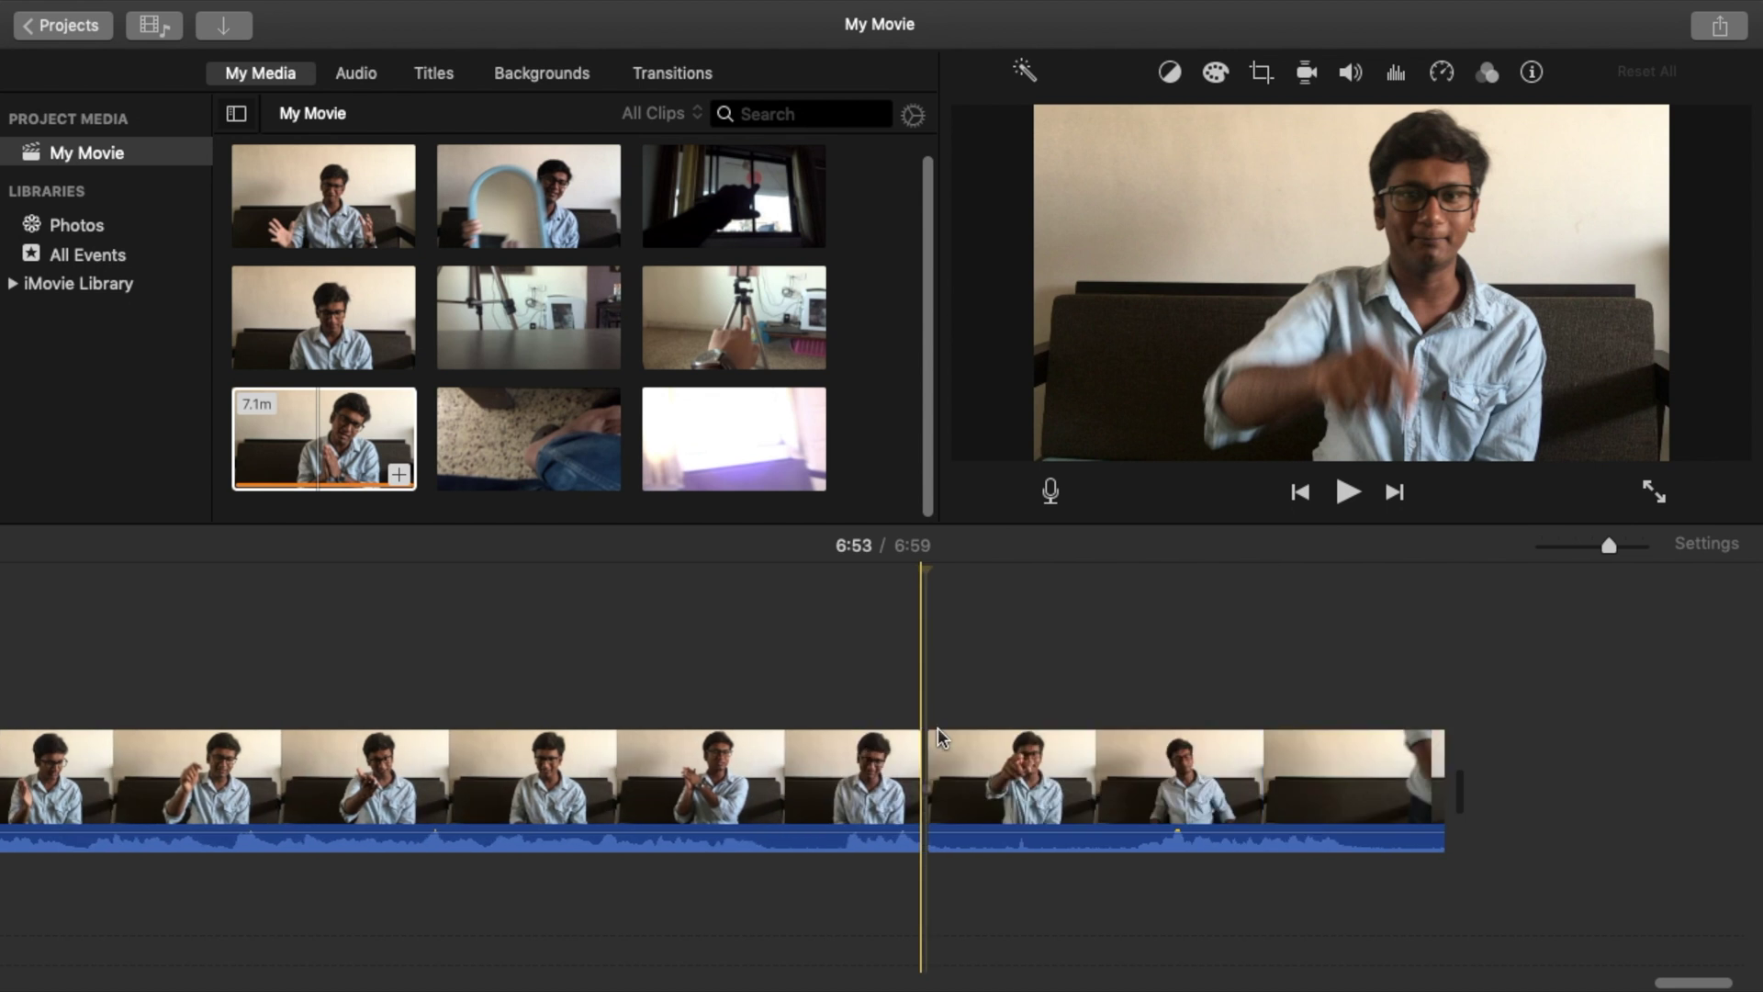
{"action": "left_click", "coordinate": [1386, 769]}
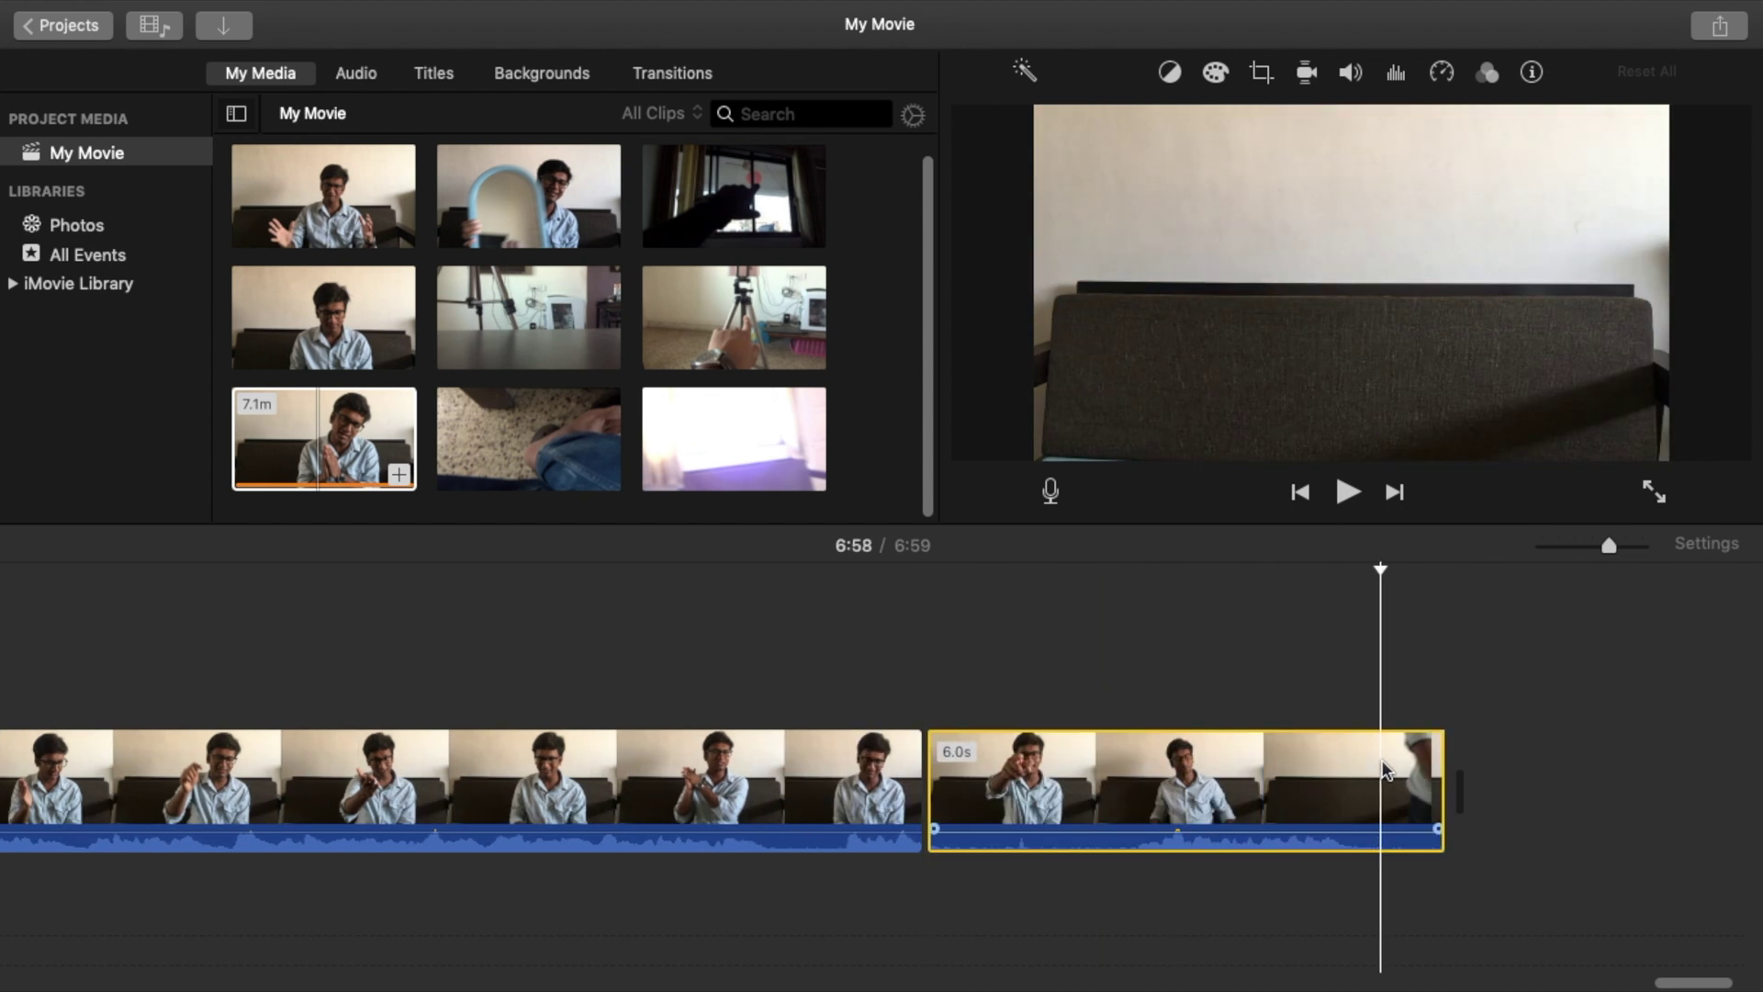
{"action": "key", "text": "Delete"}
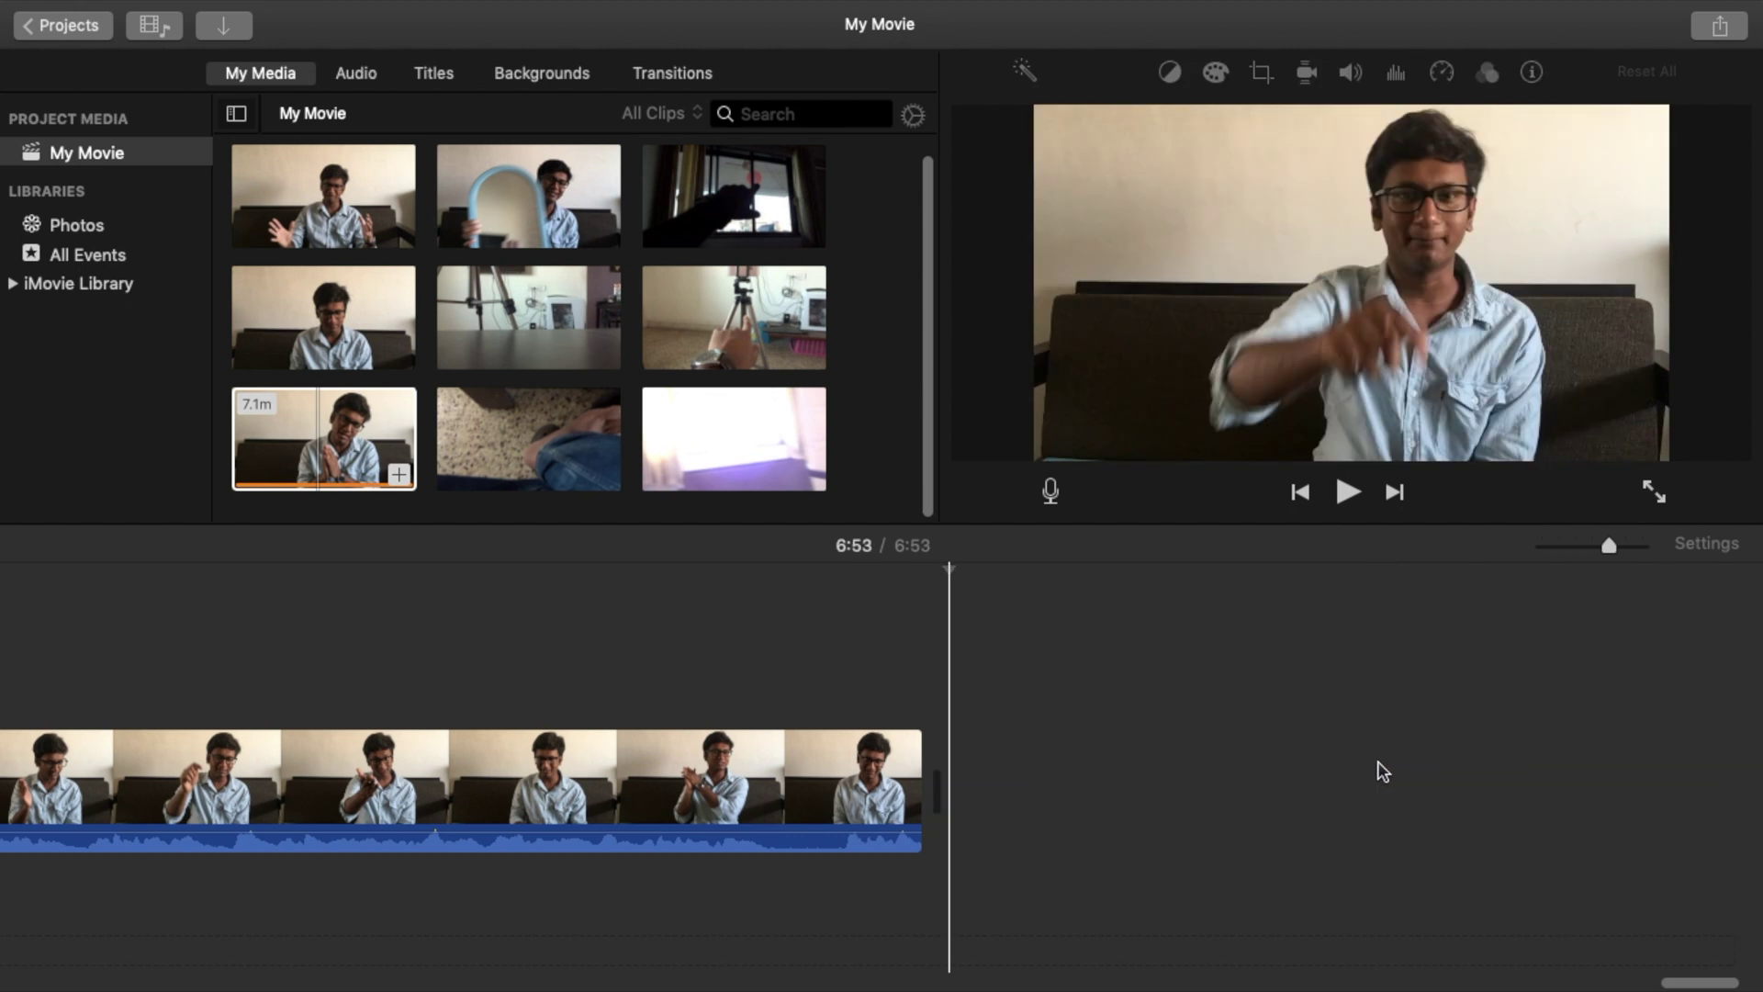
Step: Return to the start of the timeline at the wider zoom and play back the trimmed movie
{"action": "left_click_drag", "start_coordinate": [1690, 981], "coordinate": [386, 985]}
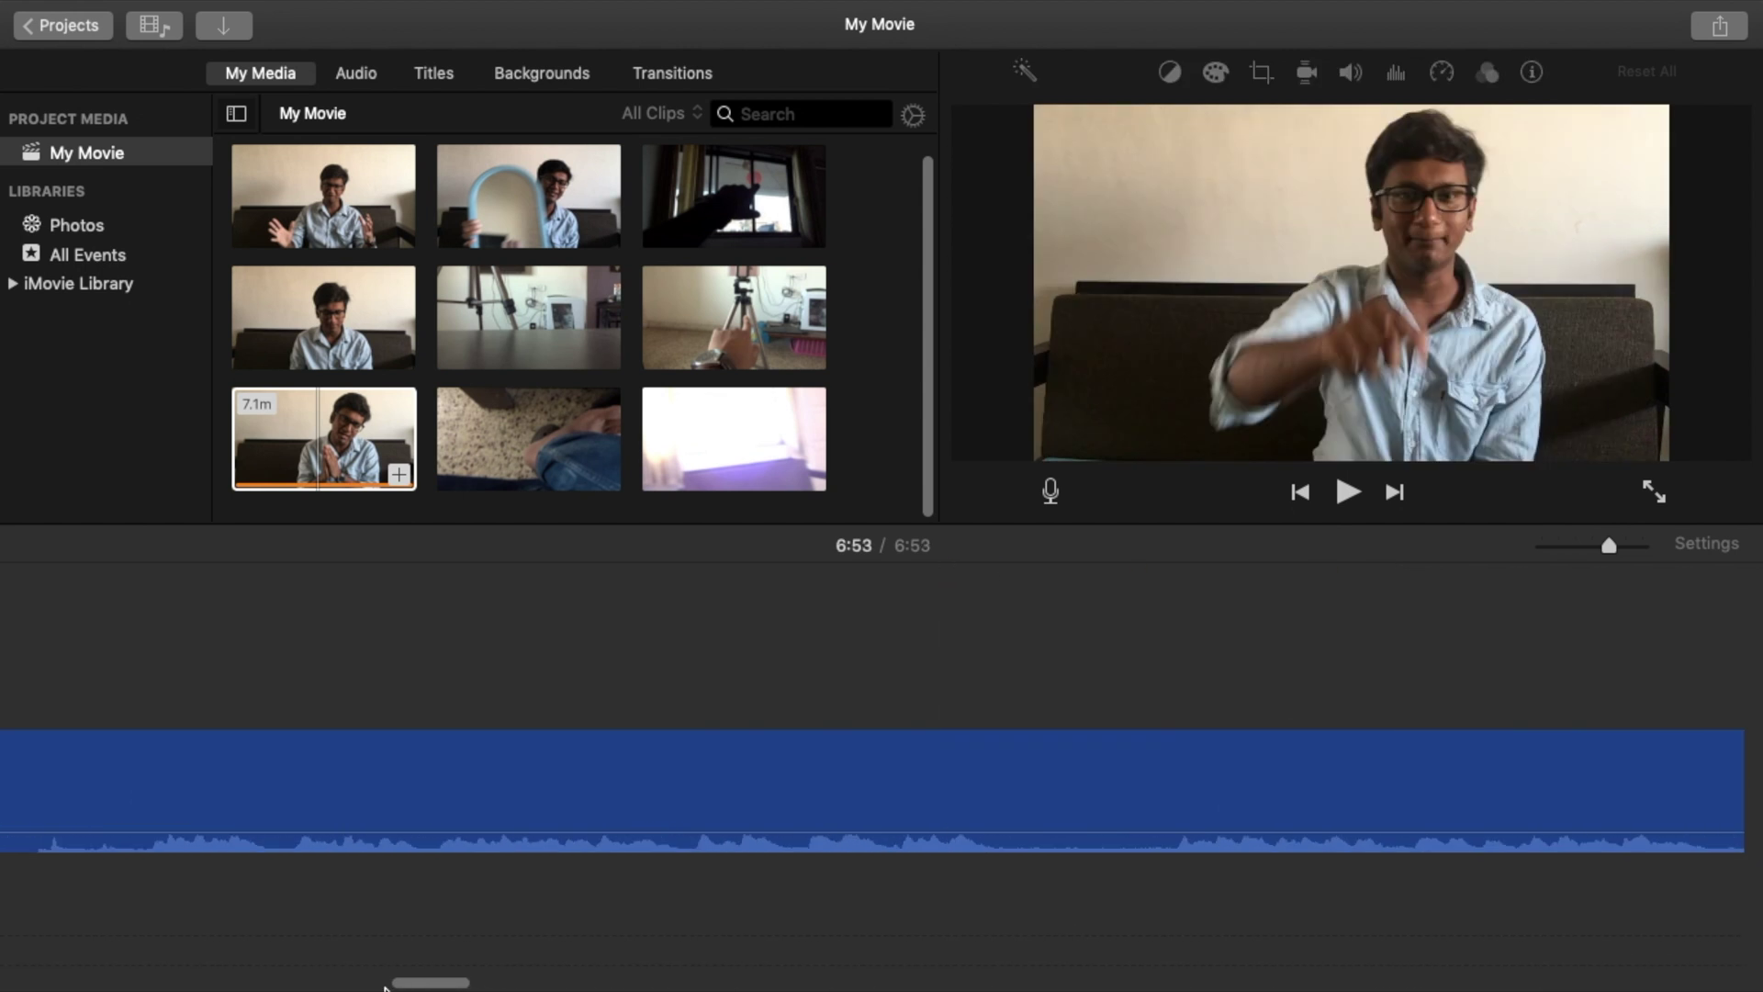
{"action": "left_click_drag", "start_coordinate": [1599, 548], "coordinate": [1558, 560]}
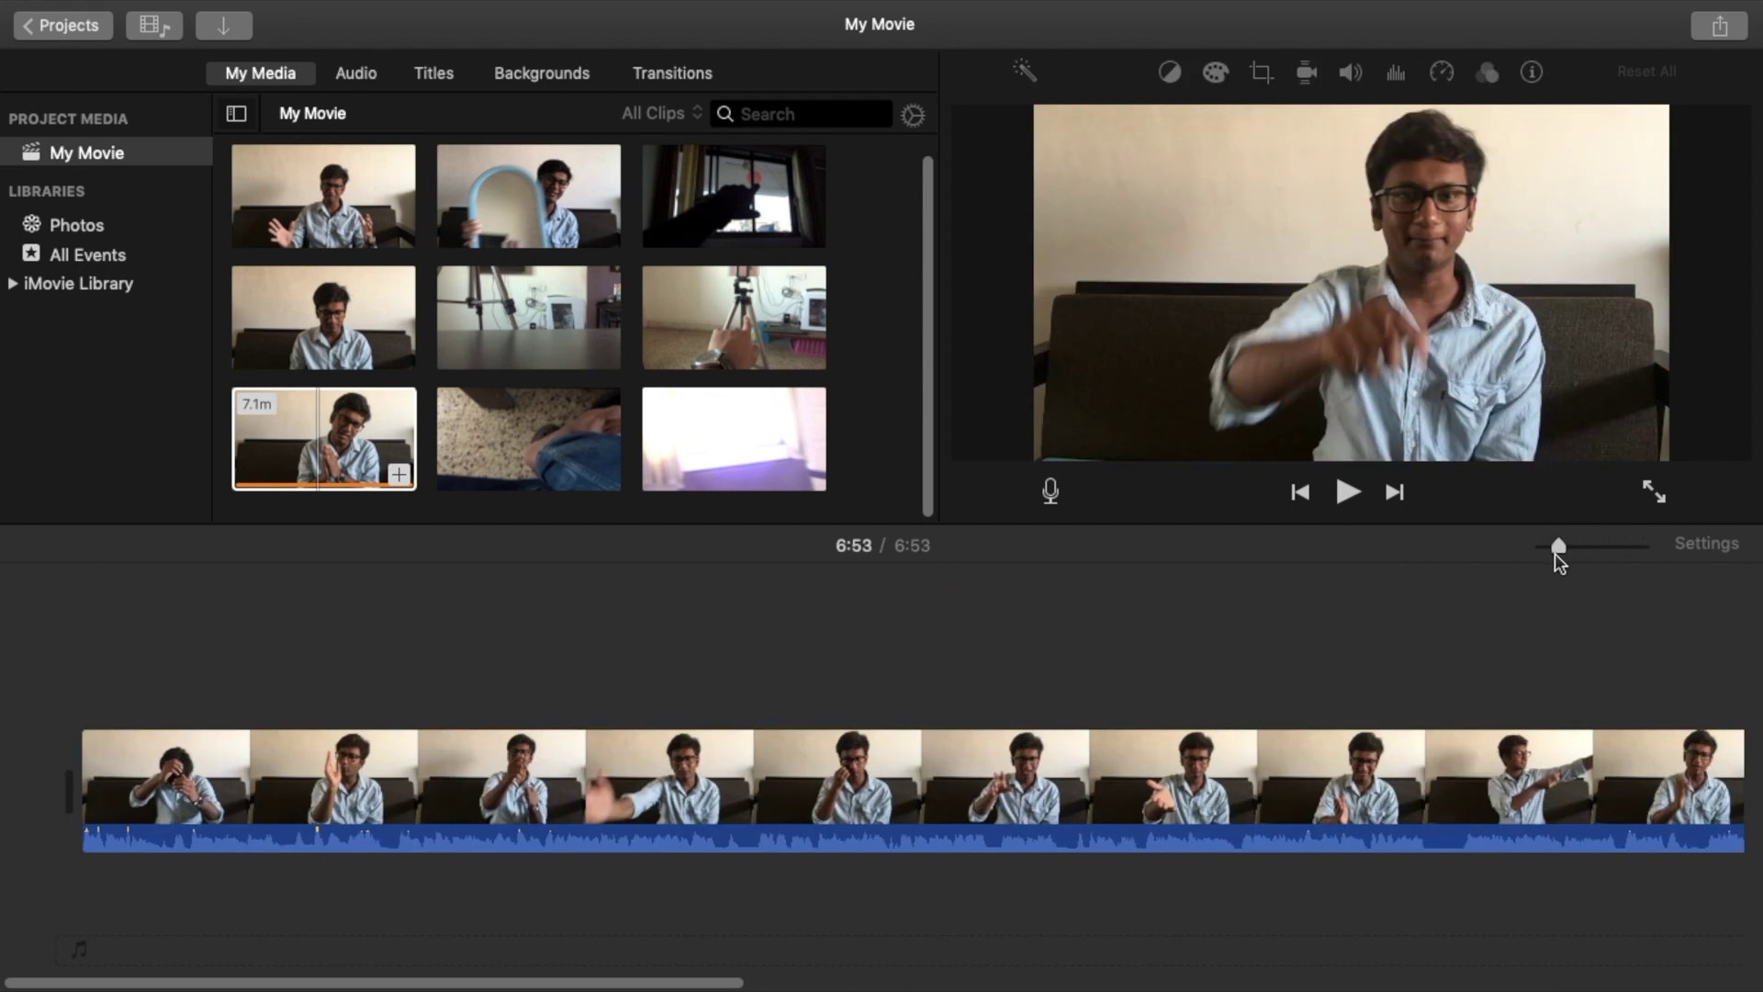
{"action": "key", "text": "space"}
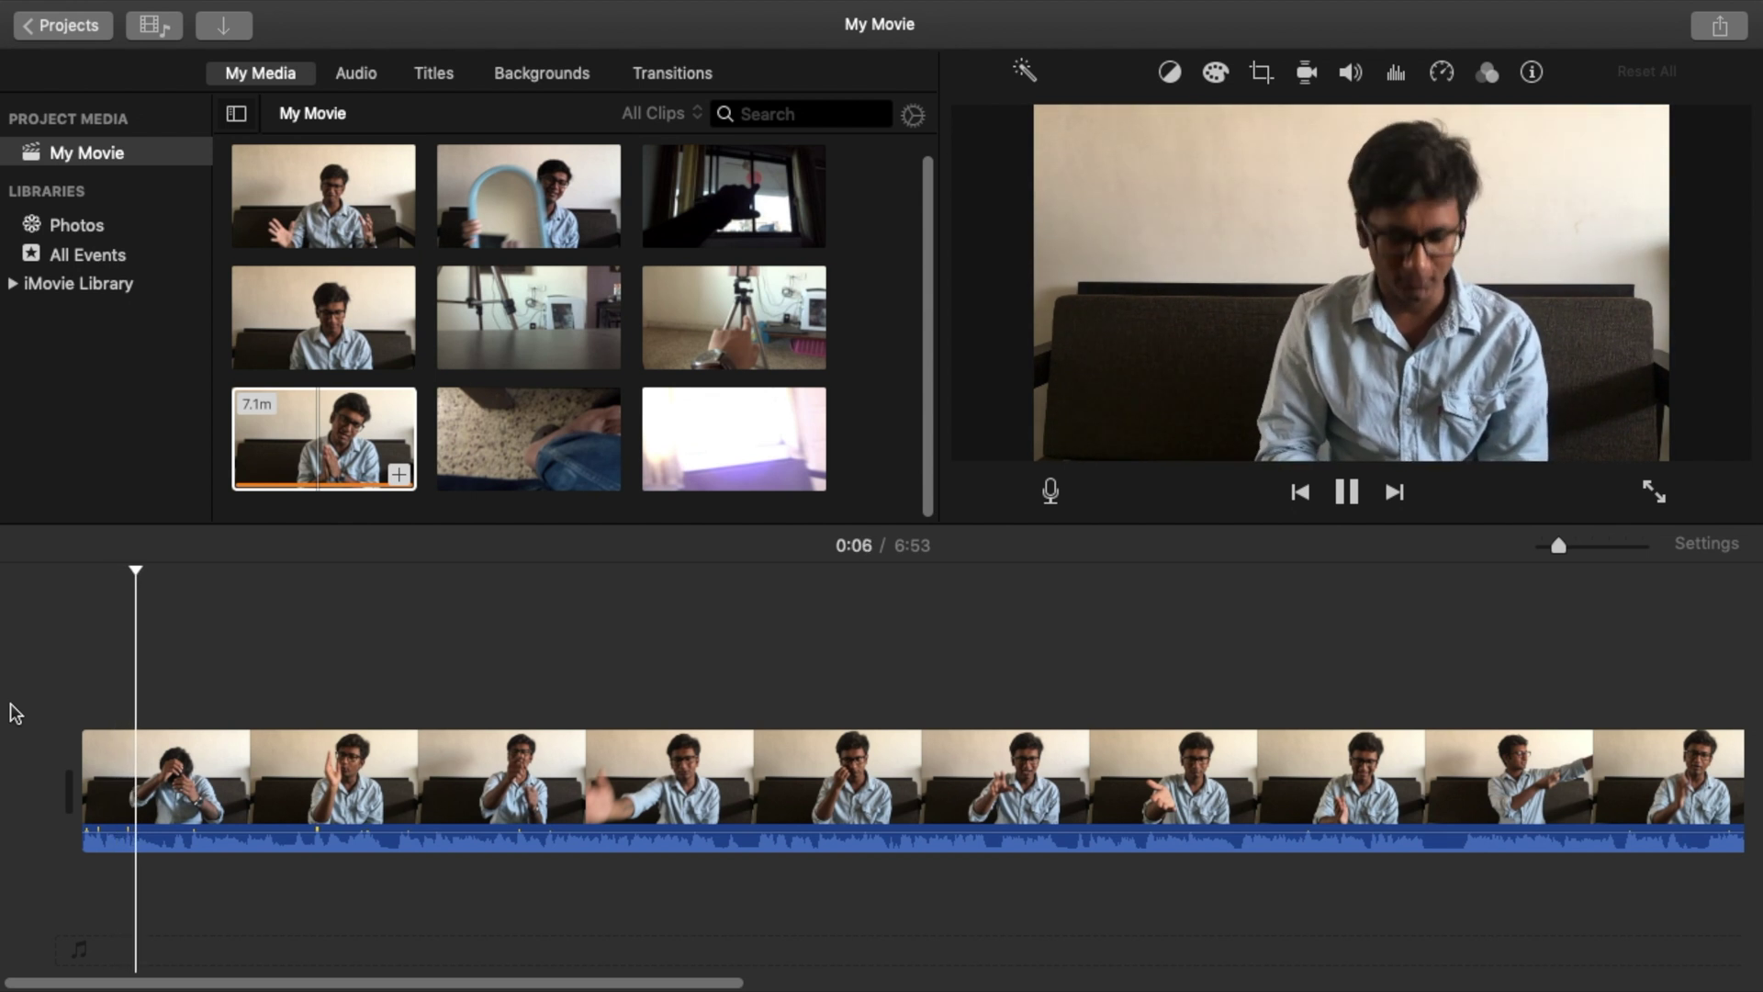
{"action": "key", "text": "space"}
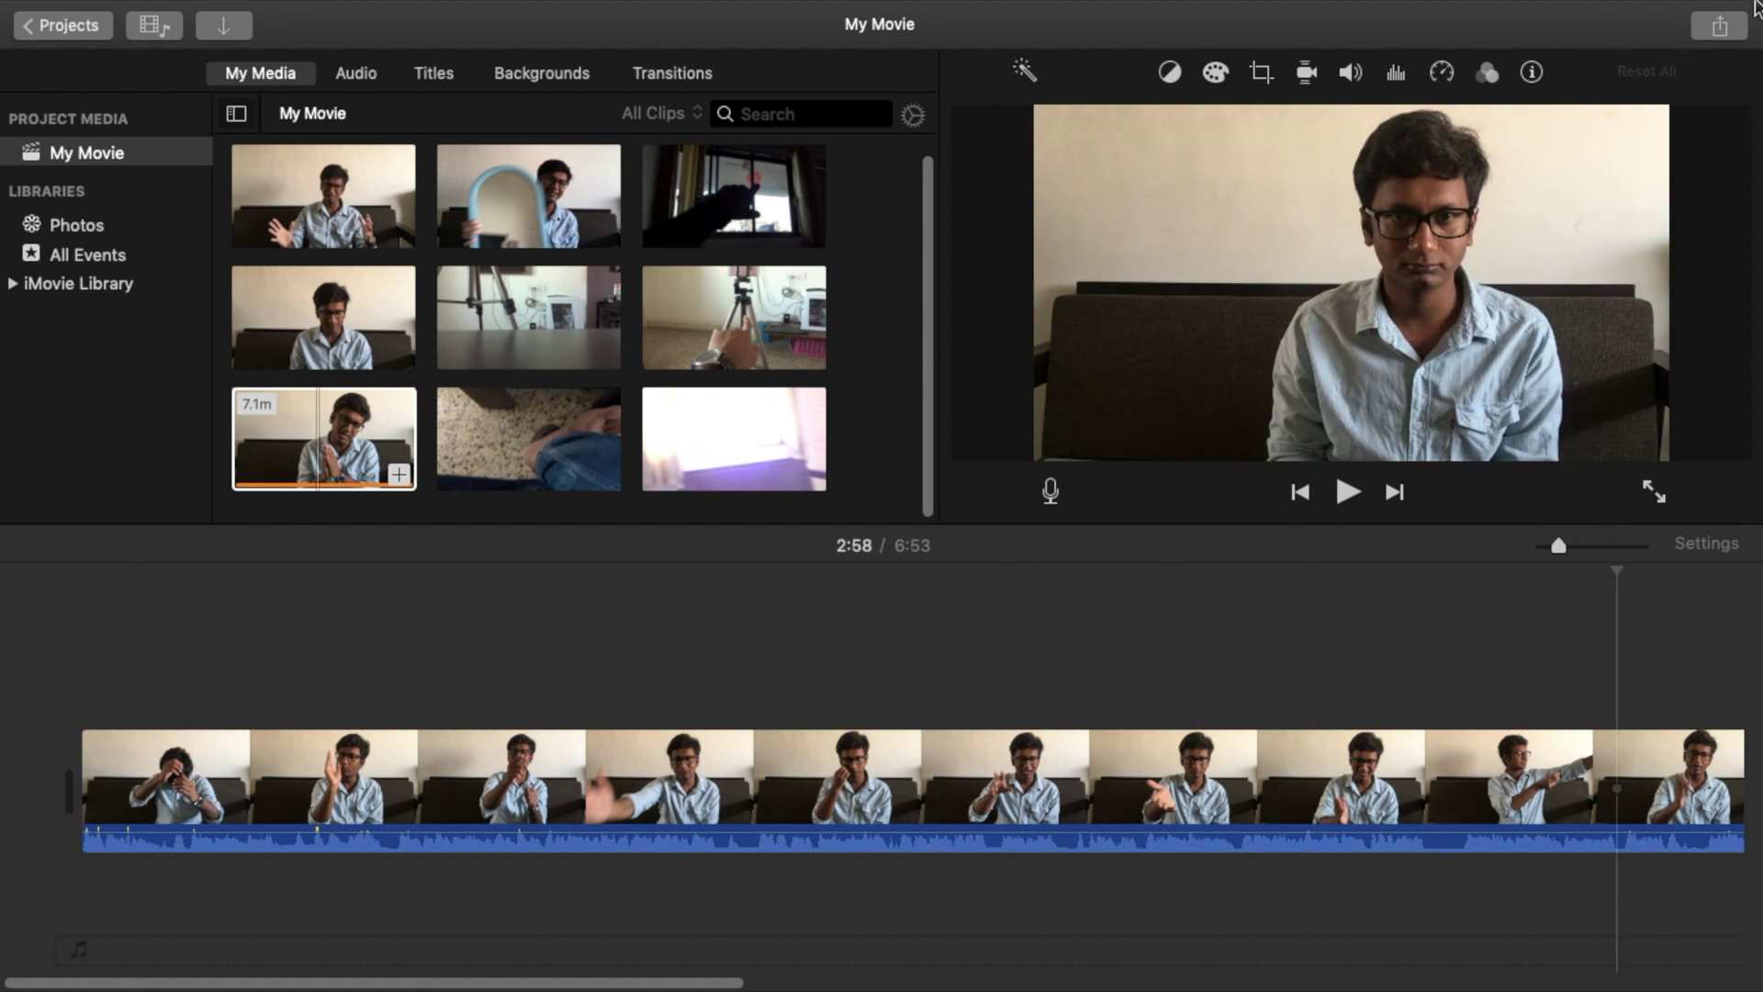
Step: Start sharing the movie as a file and set its title to "Video for Demo"
{"action": "left_click", "coordinate": [1724, 31]}
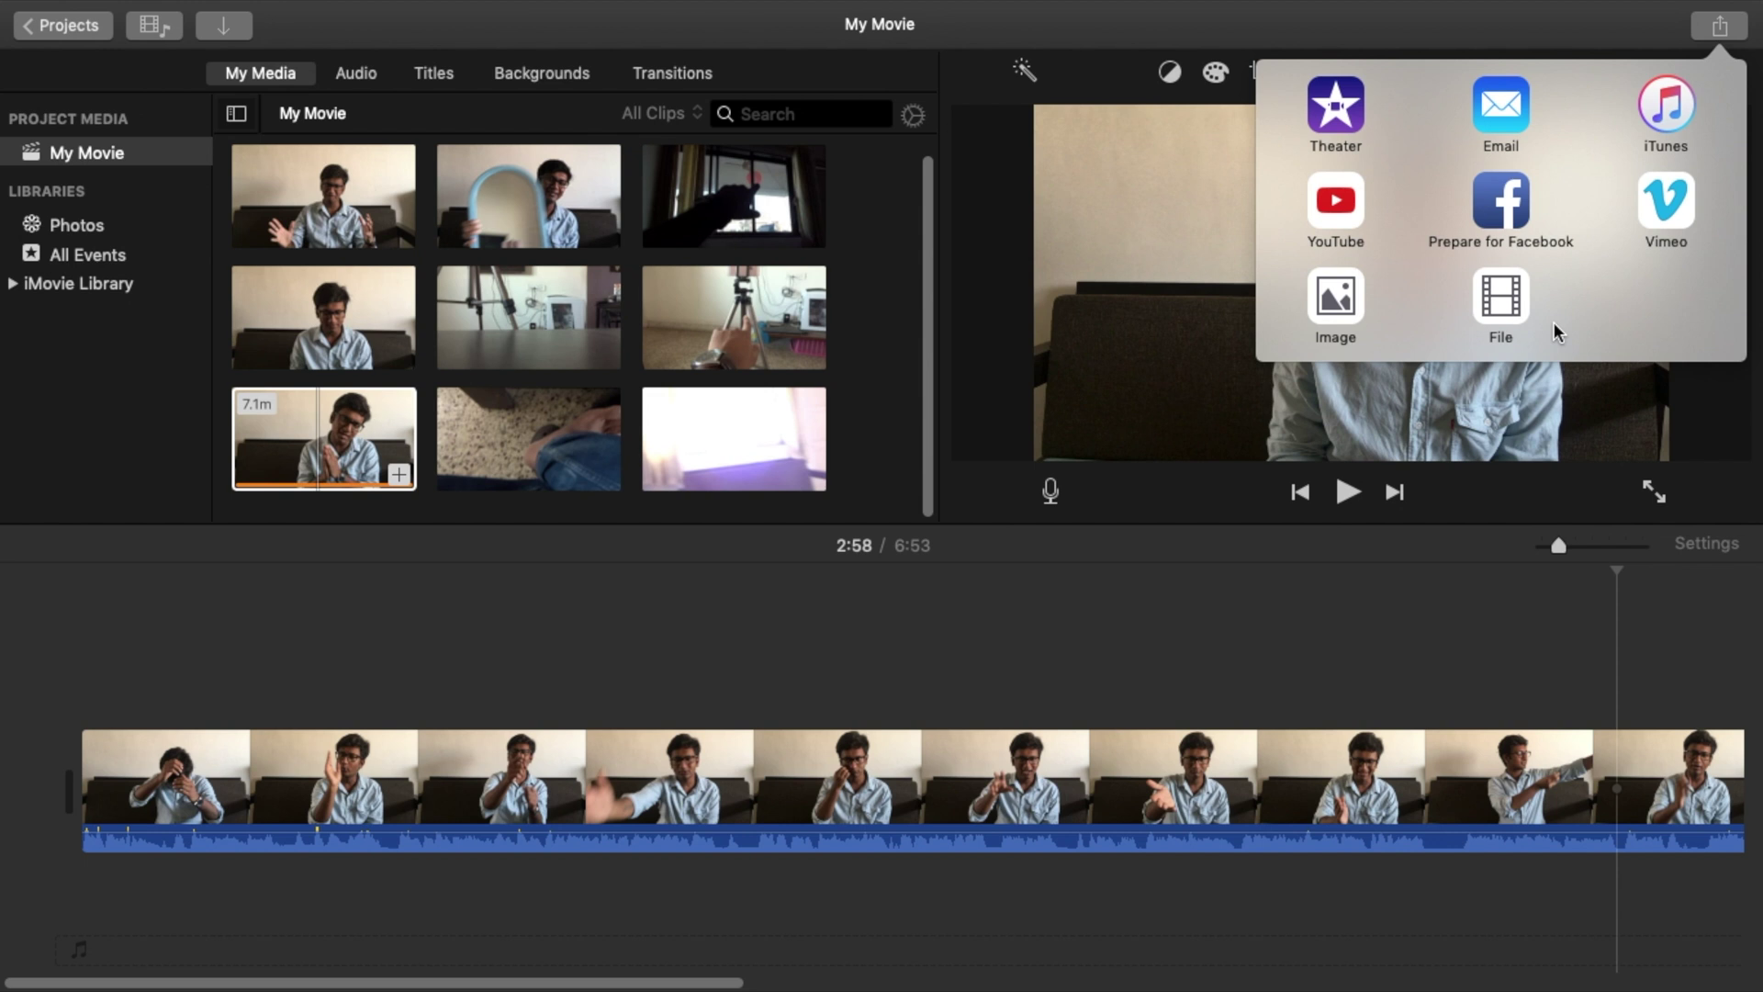
{"action": "left_click", "coordinate": [1521, 306]}
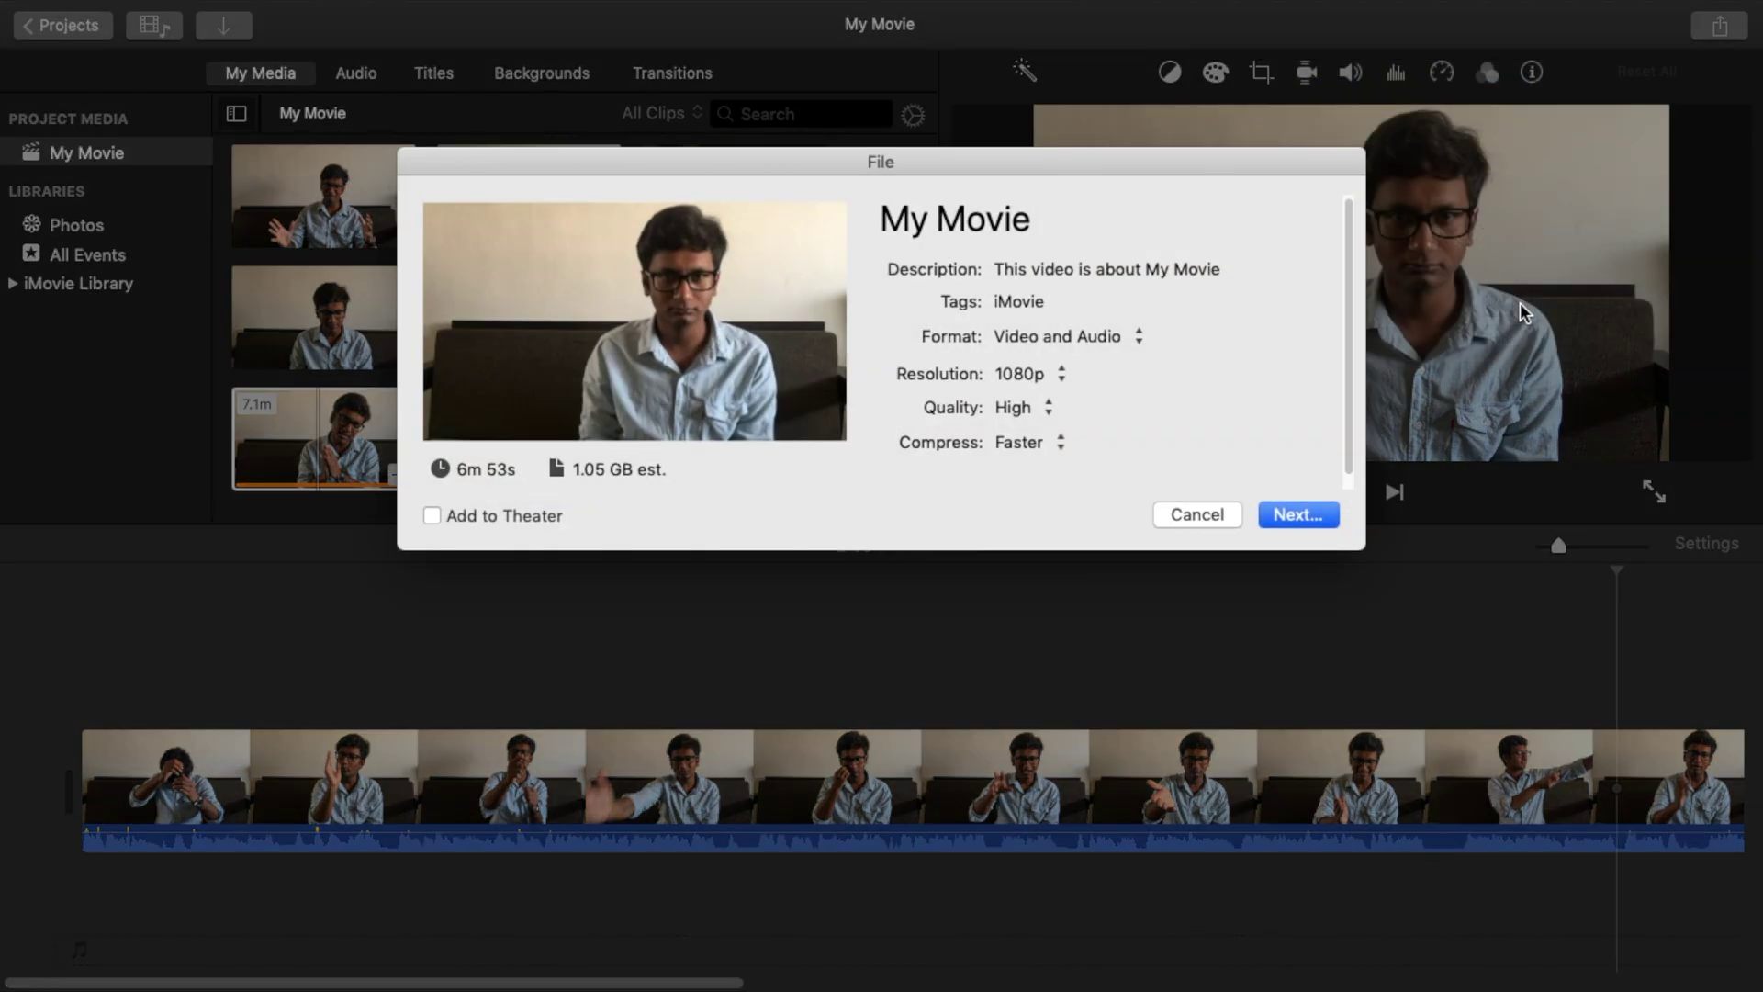
{"action": "left_click", "coordinate": [1072, 233]}
{"action": "key", "text": "super+a"}
{"action": "key", "text": "BackSpace"}
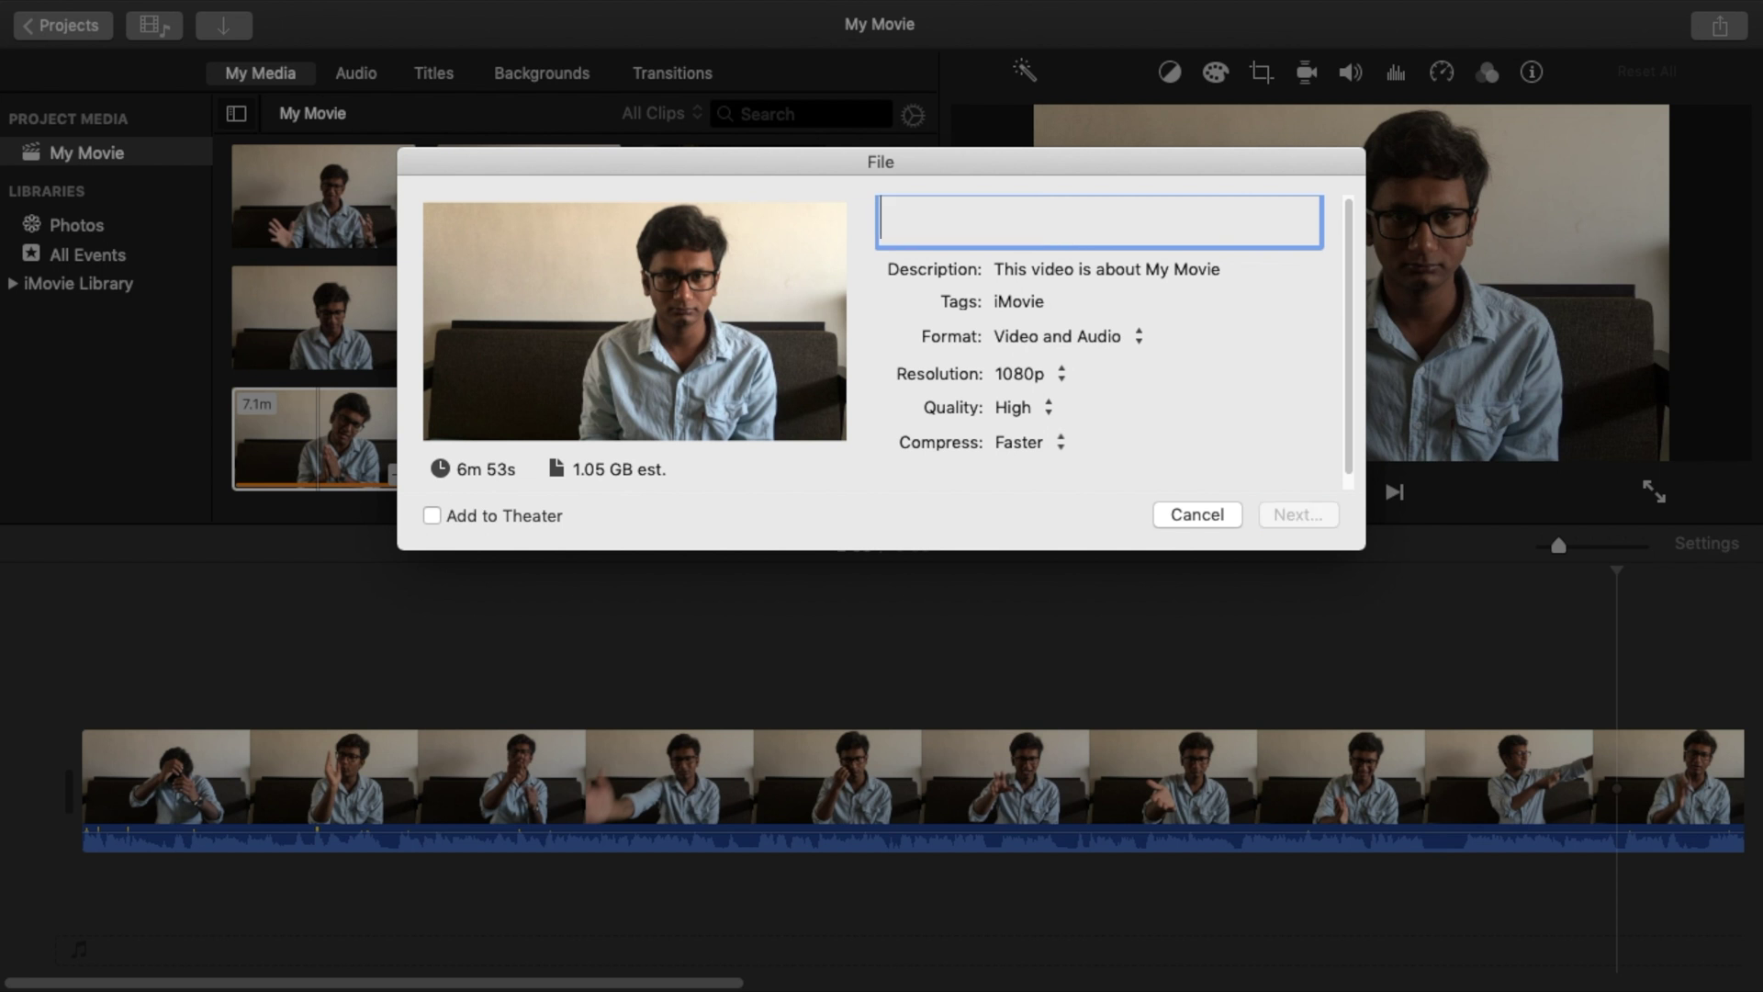
{"action": "type", "text": "V"}
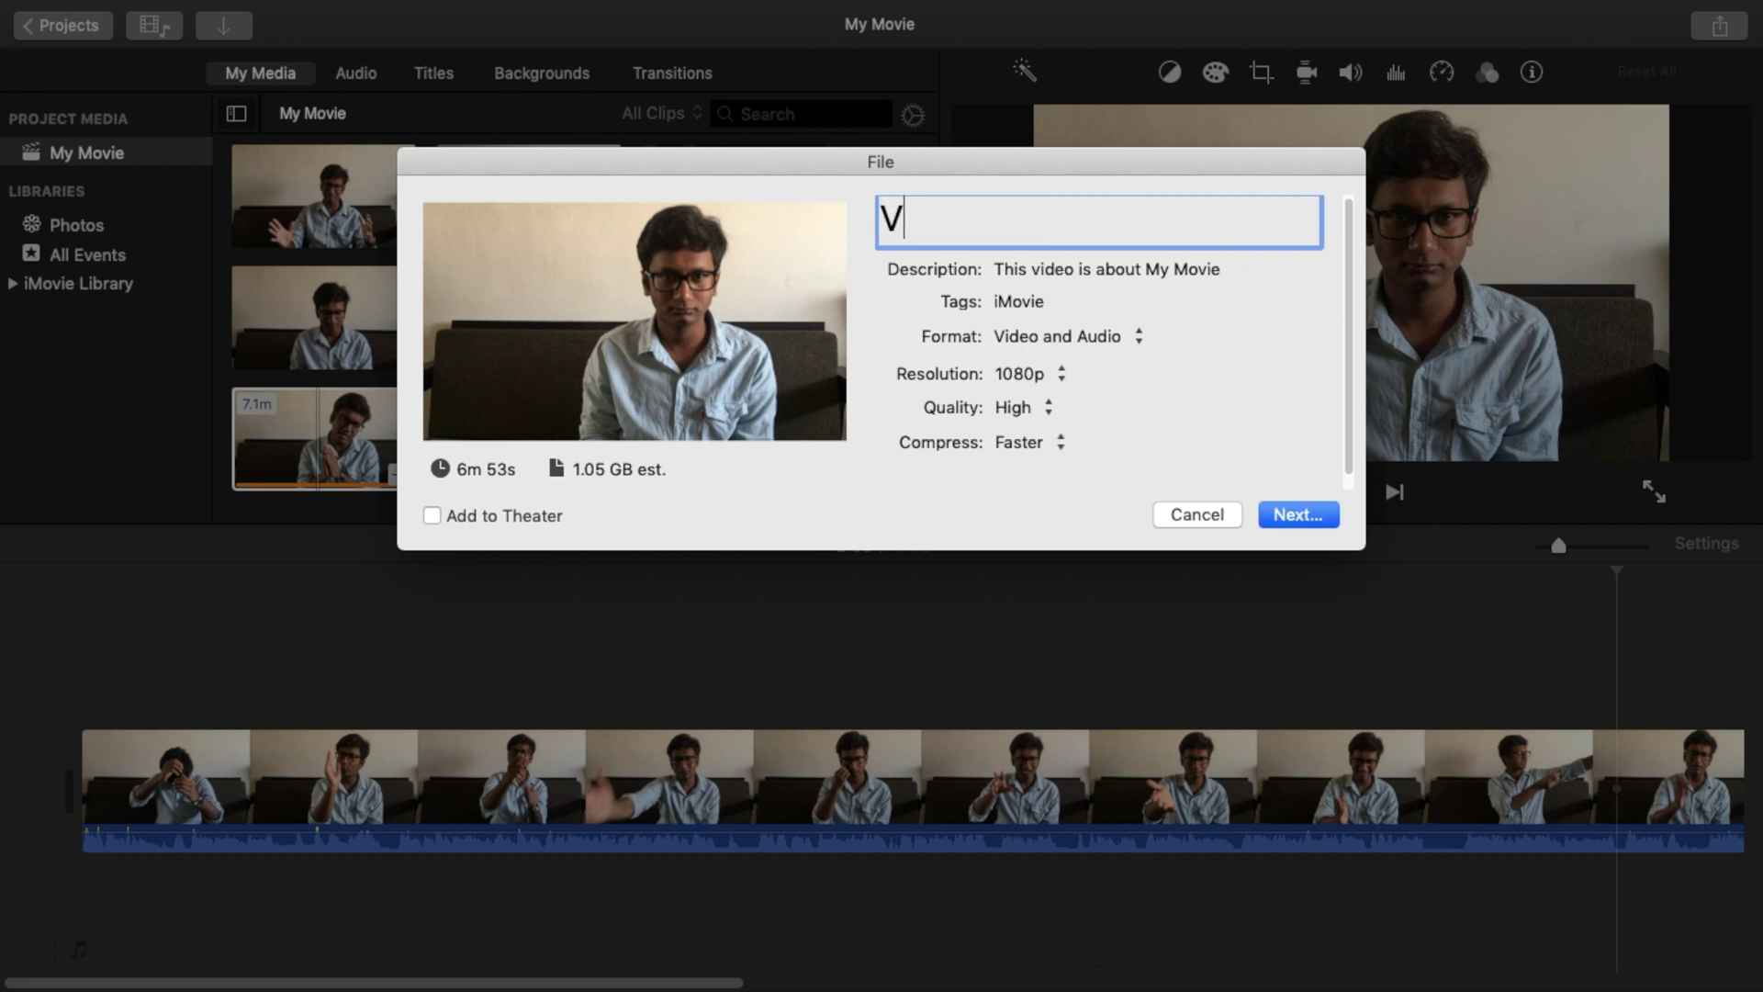
{"action": "type", "text": "ideo for Demo"}
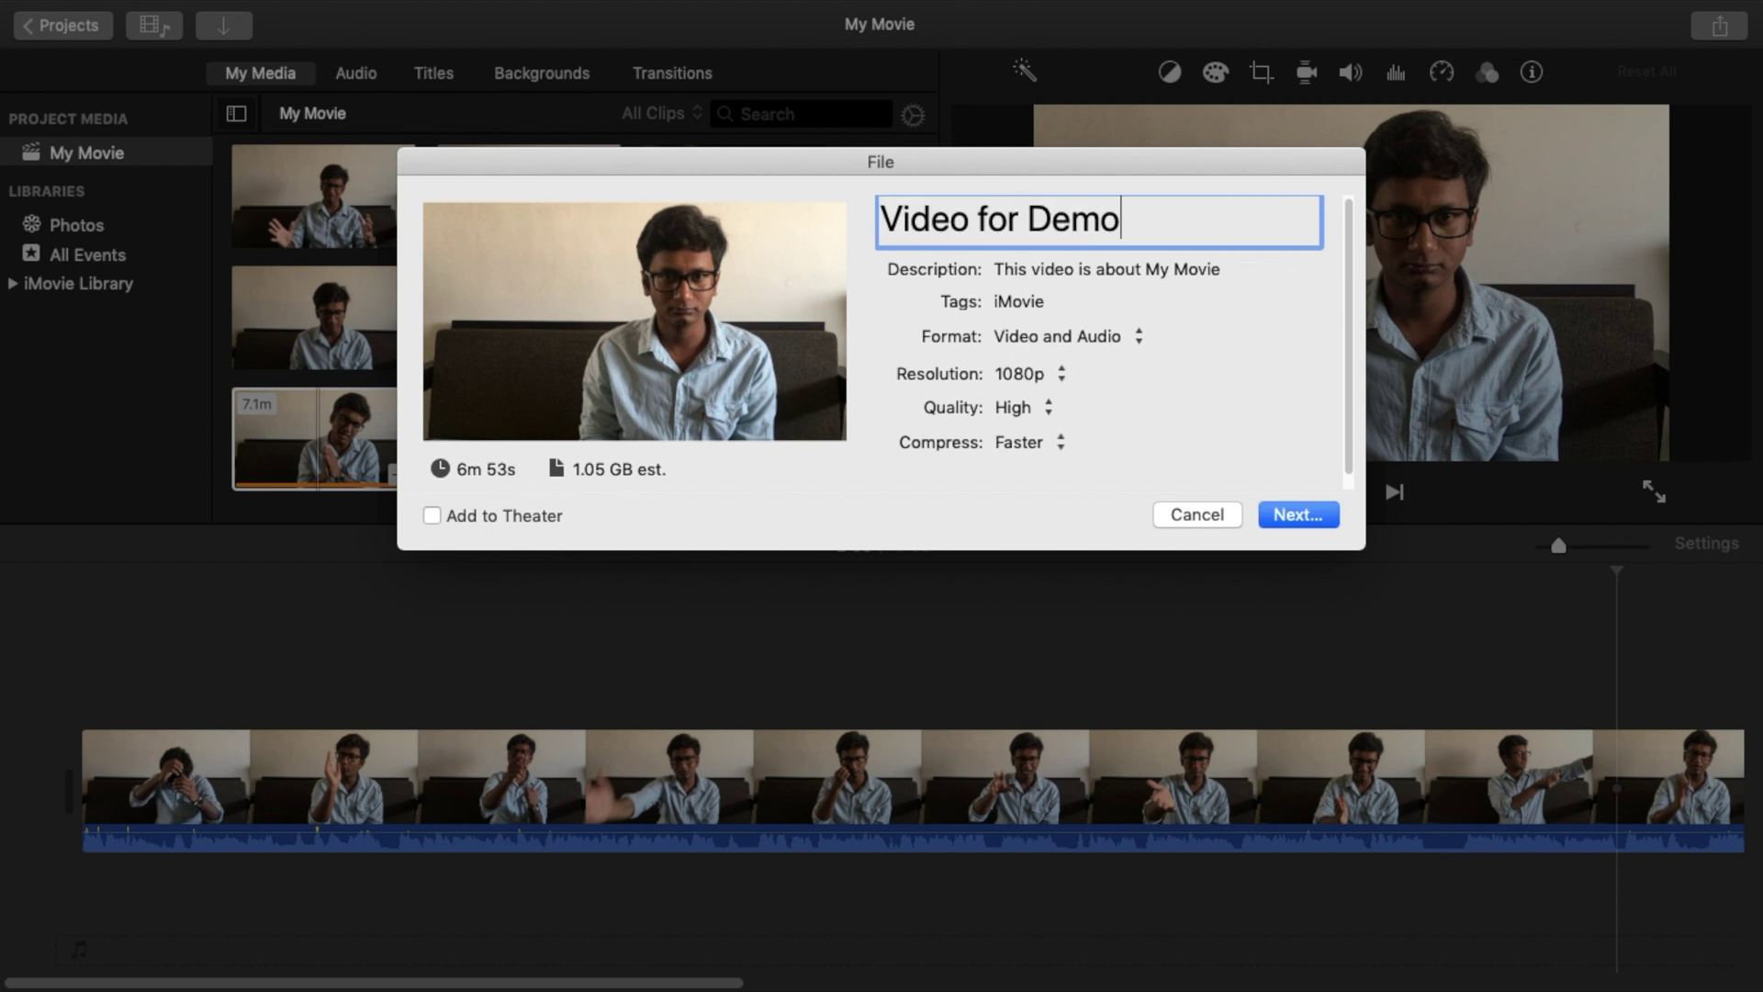
{"action": "type", "text": " Li"}
{"action": "key", "text": "BackSpace"}
{"action": "key", "text": "BackSpace"}
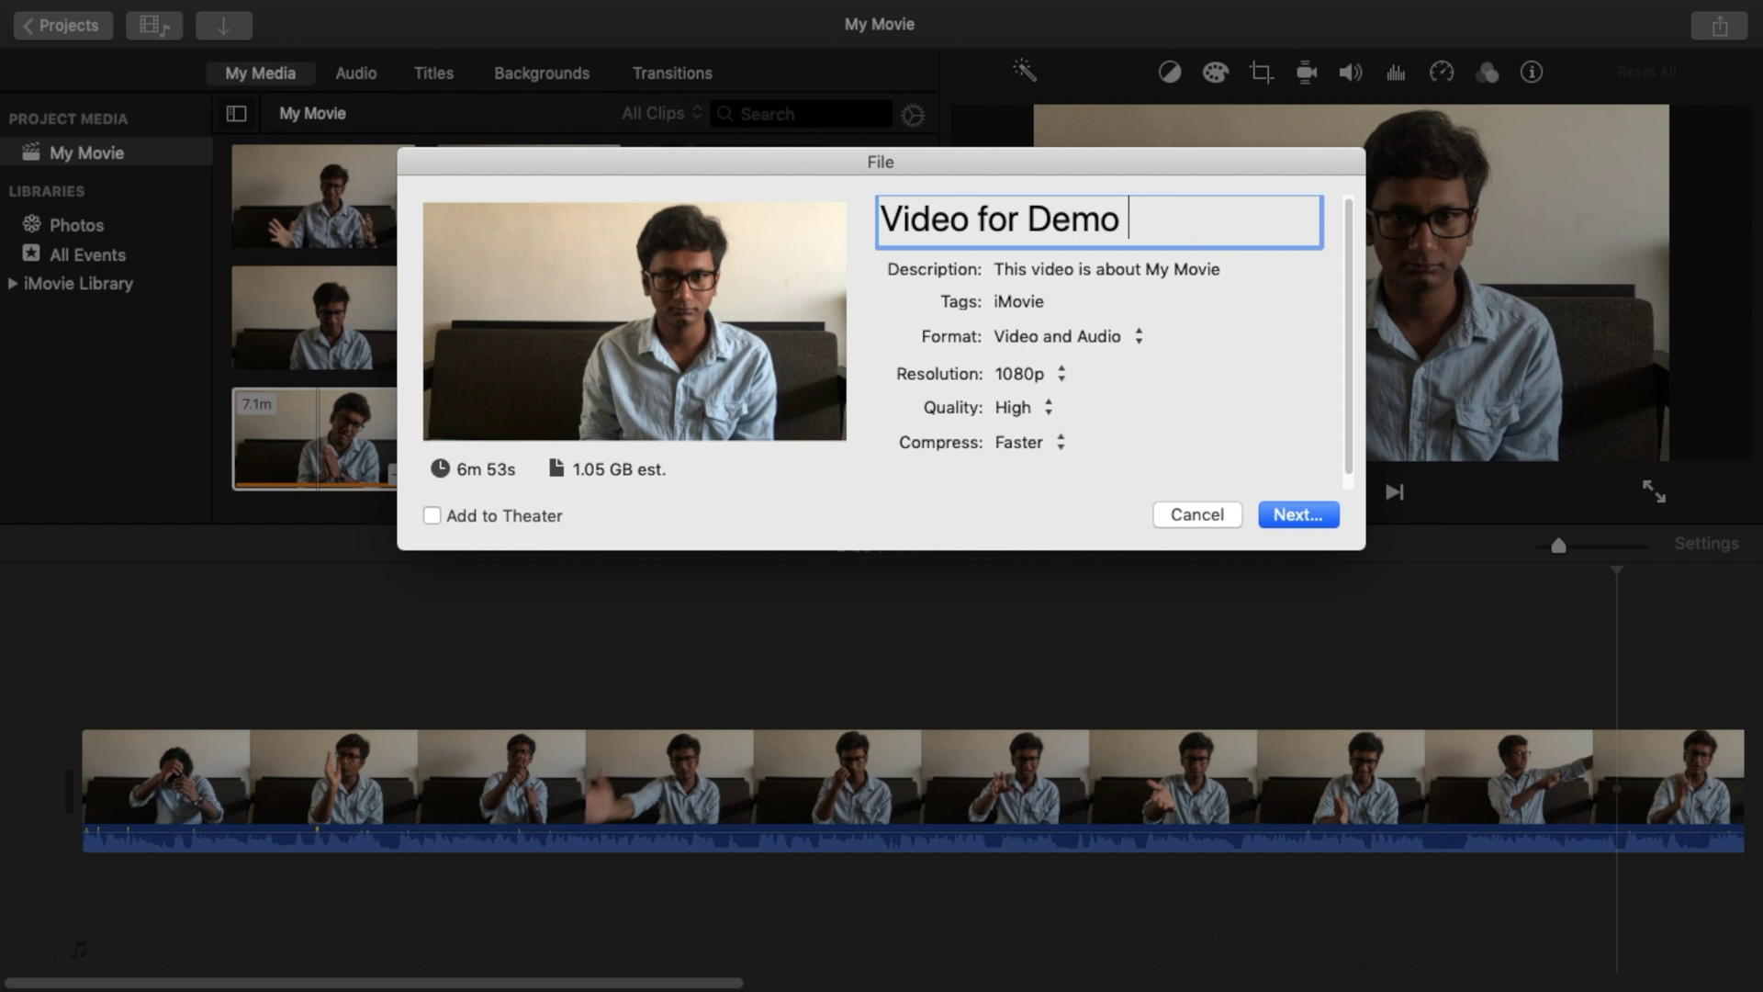
Step: Review the export's description and tags and look through the available quality choices
{"action": "left_click", "coordinate": [1236, 274]}
{"action": "triple_click", "coordinate": [1236, 273]}
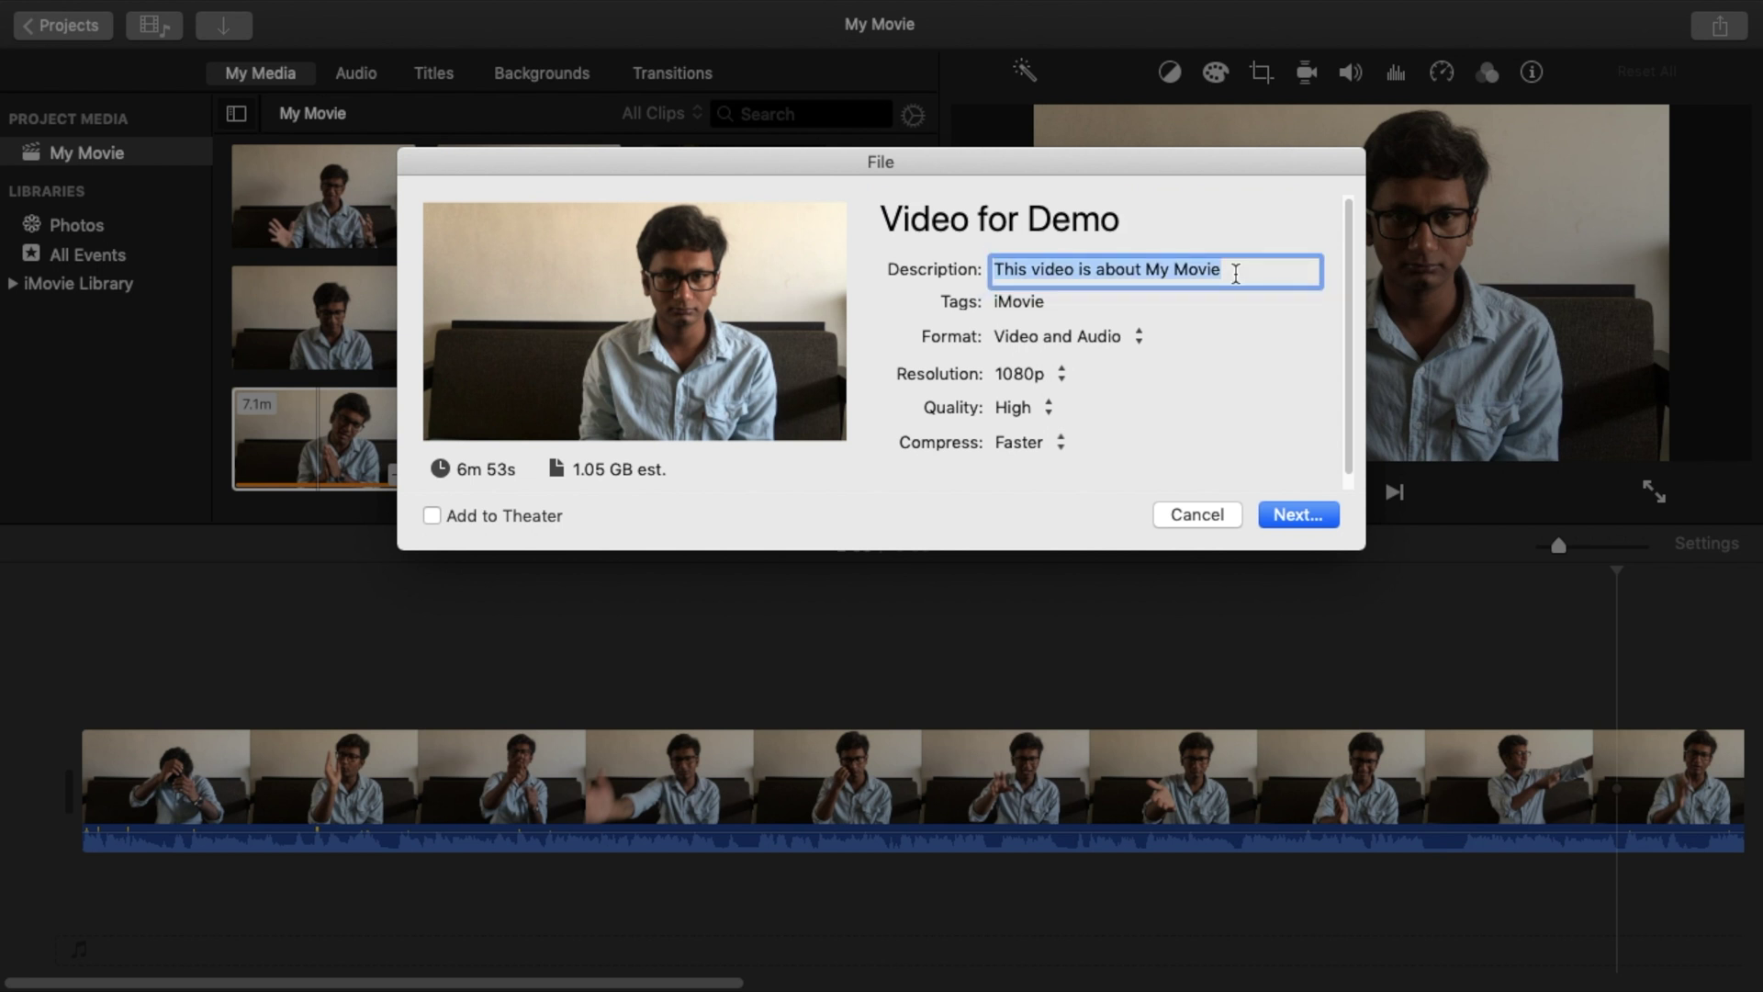
{"action": "left_click", "coordinate": [1028, 407]}
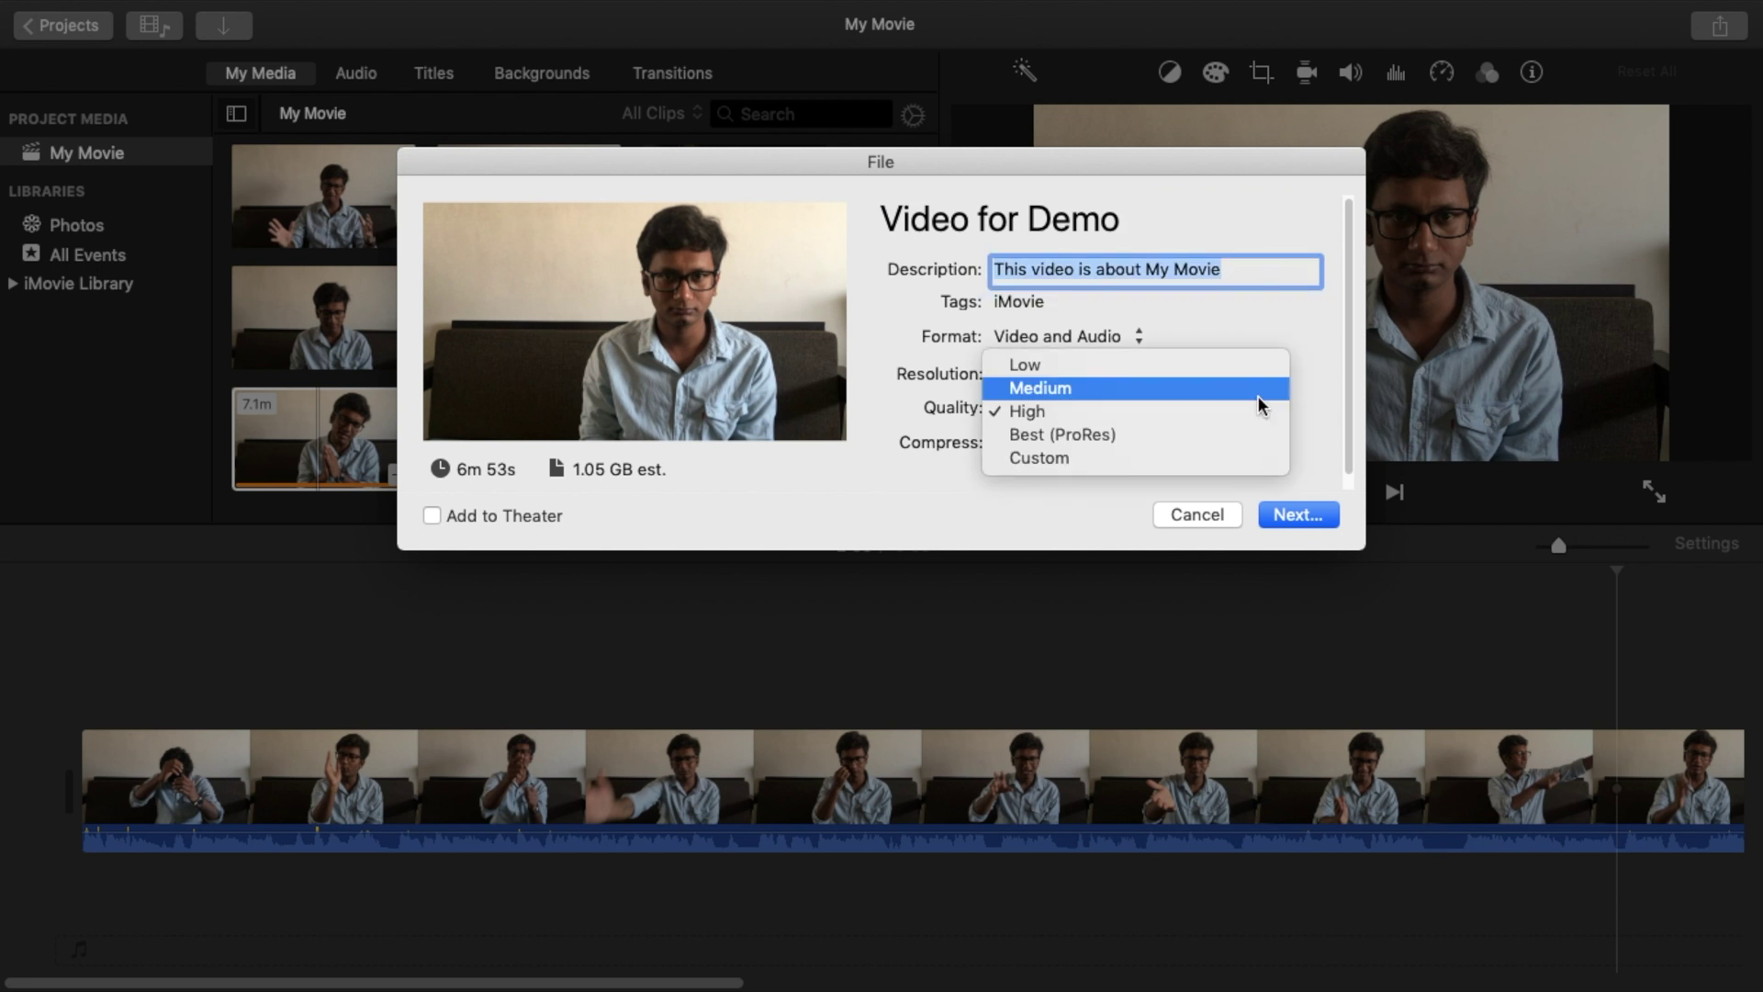
{"action": "left_click", "coordinate": [1283, 203]}
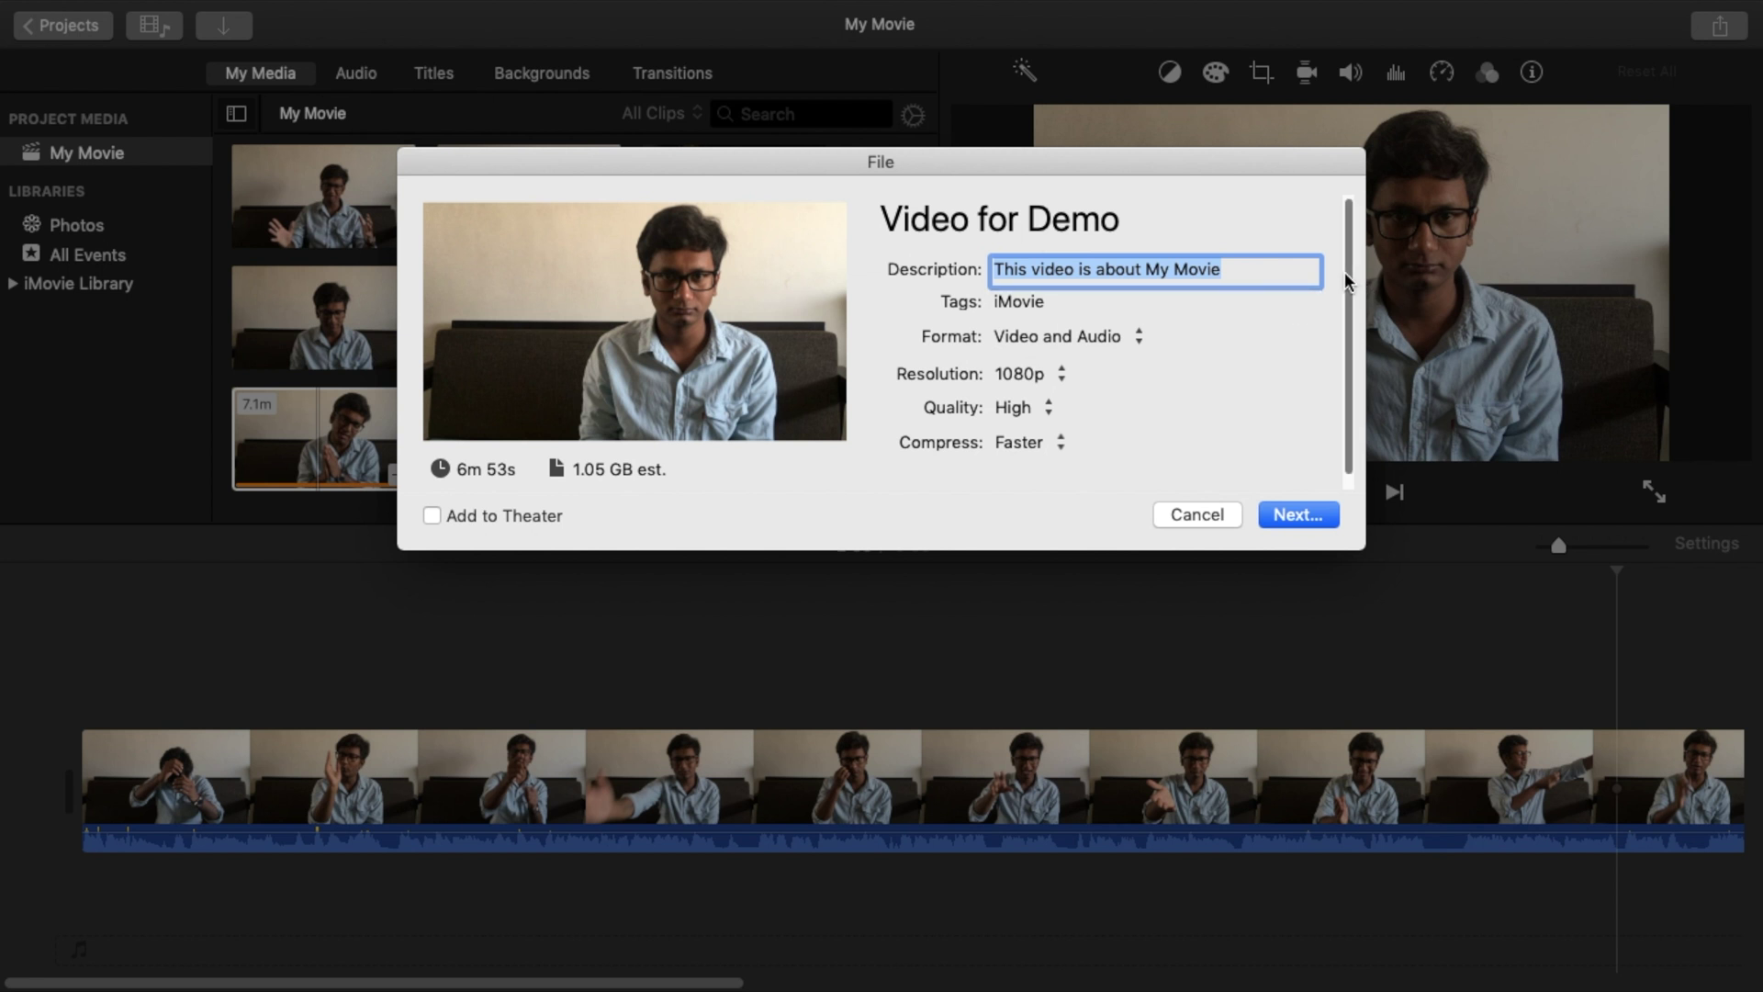
{"action": "scroll", "coordinate": [1345, 272], "scroll_direction": "down", "scroll_amount": 1}
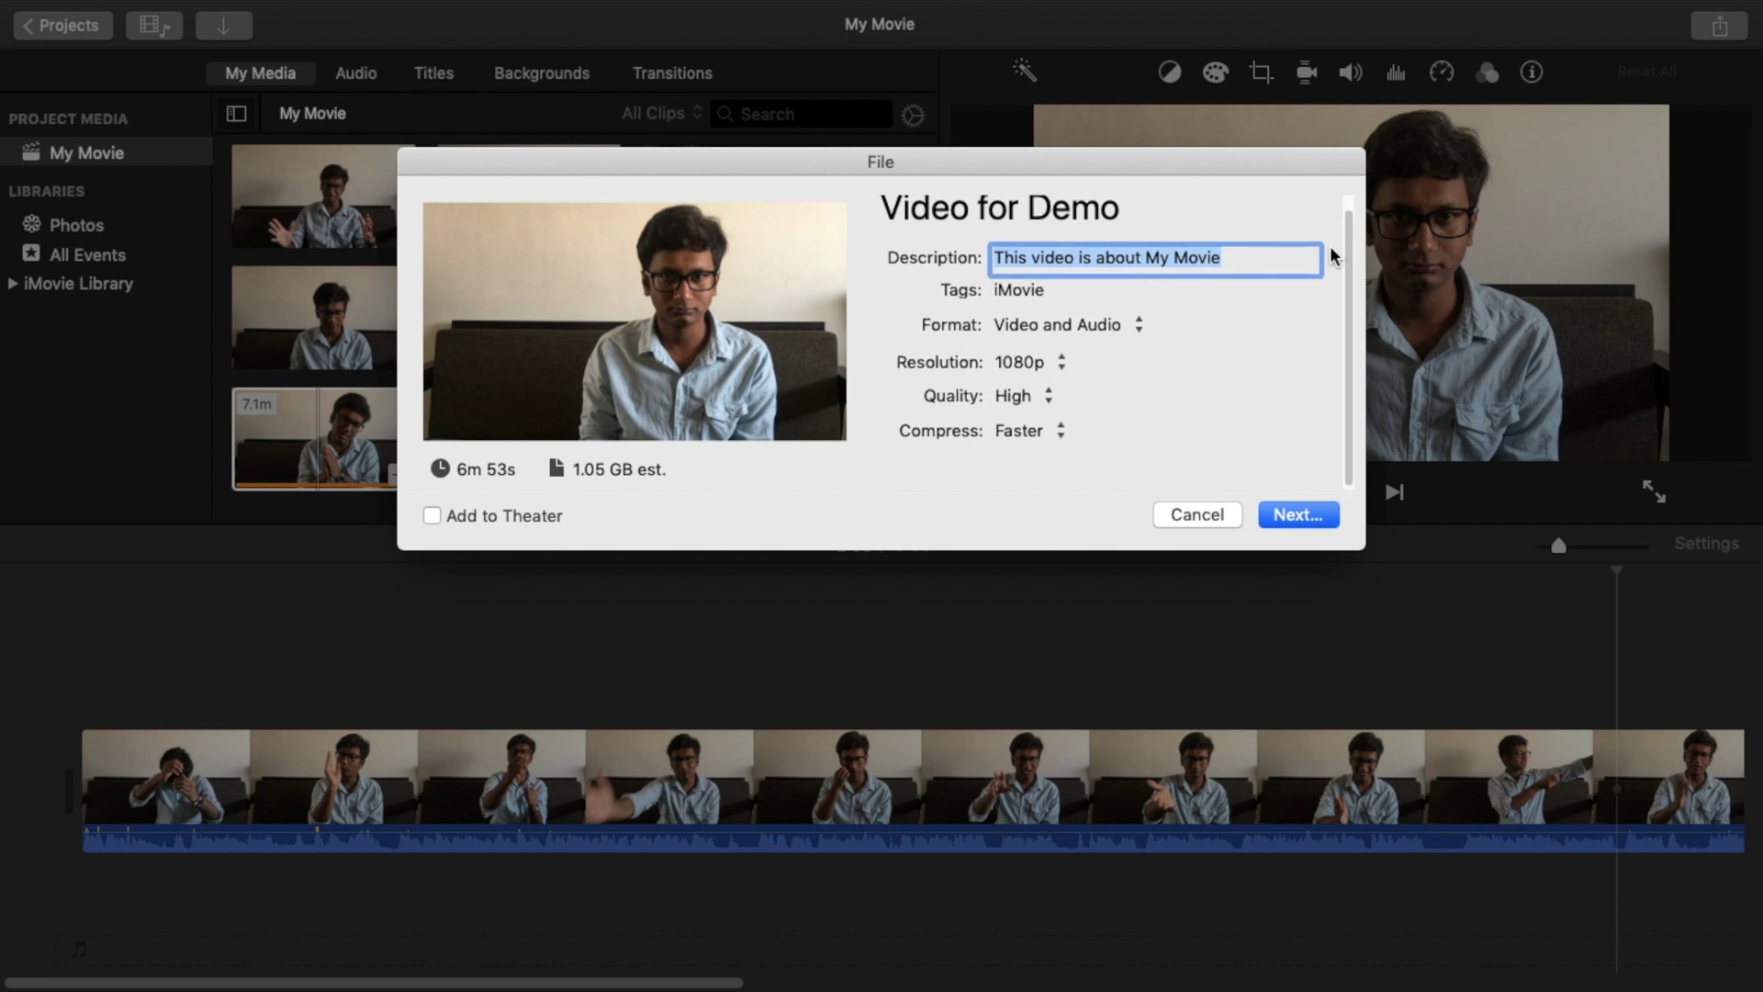
{"action": "left_click", "coordinate": [1057, 301]}
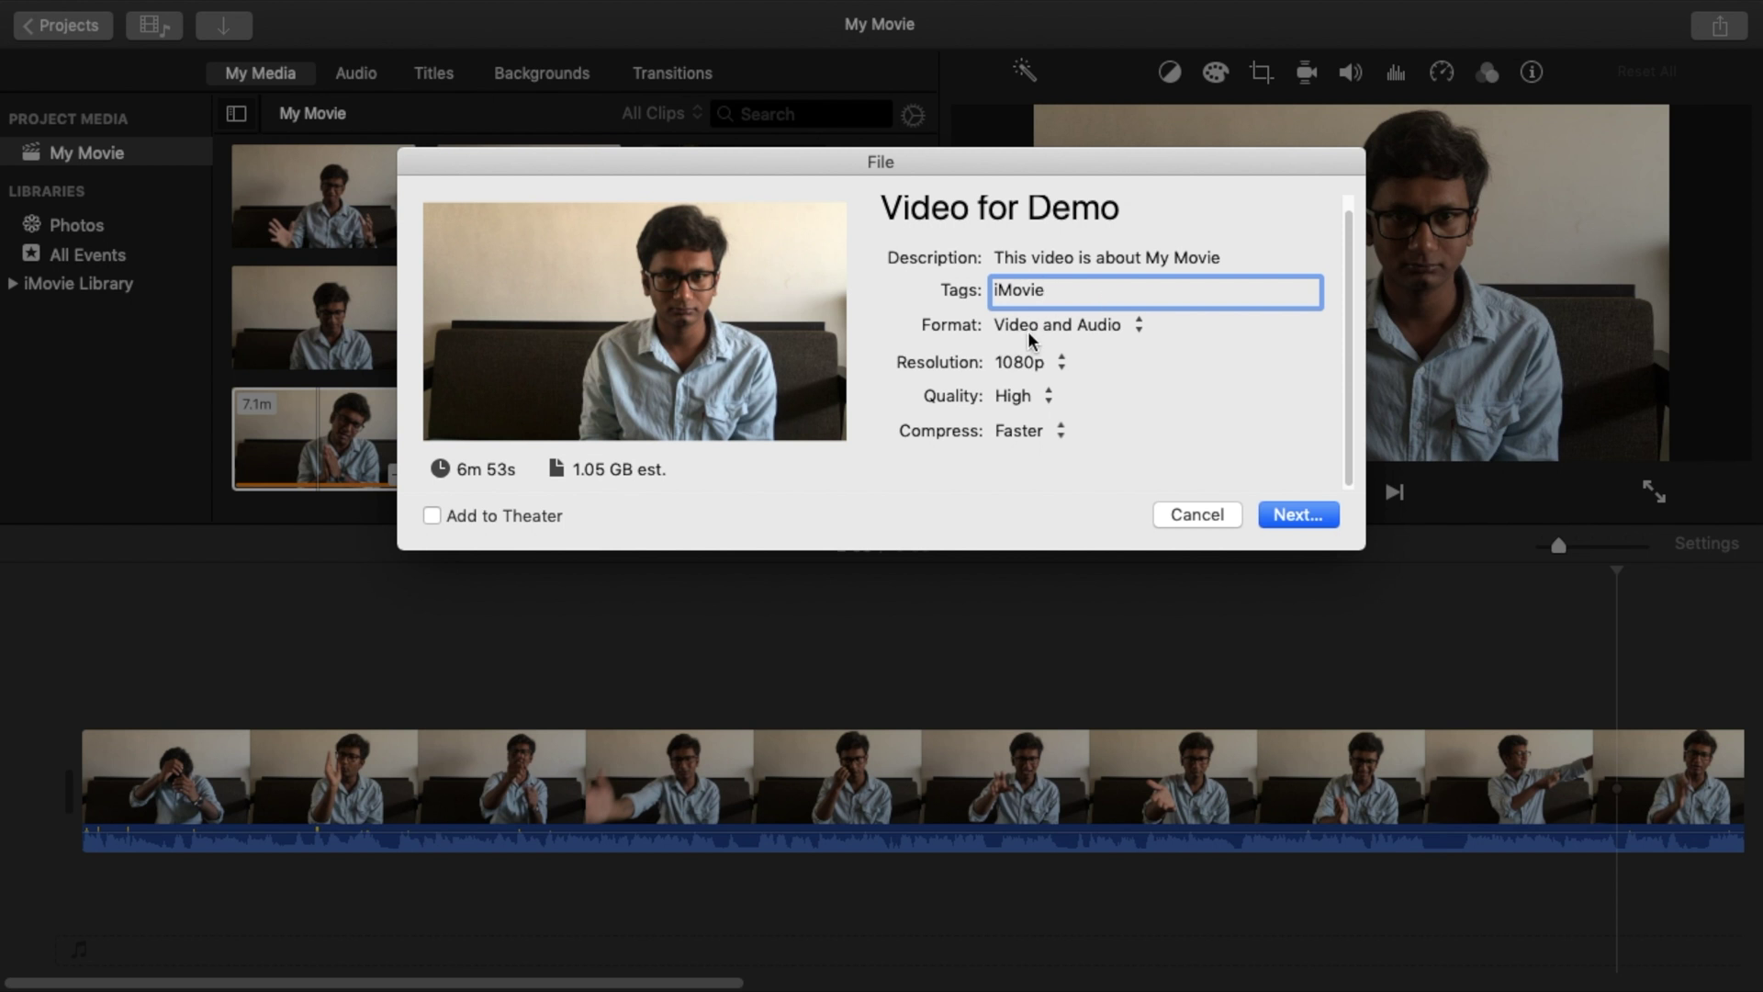
Step: Compare the export format choices and keep Video and Audio
{"action": "left_click", "coordinate": [1109, 327]}
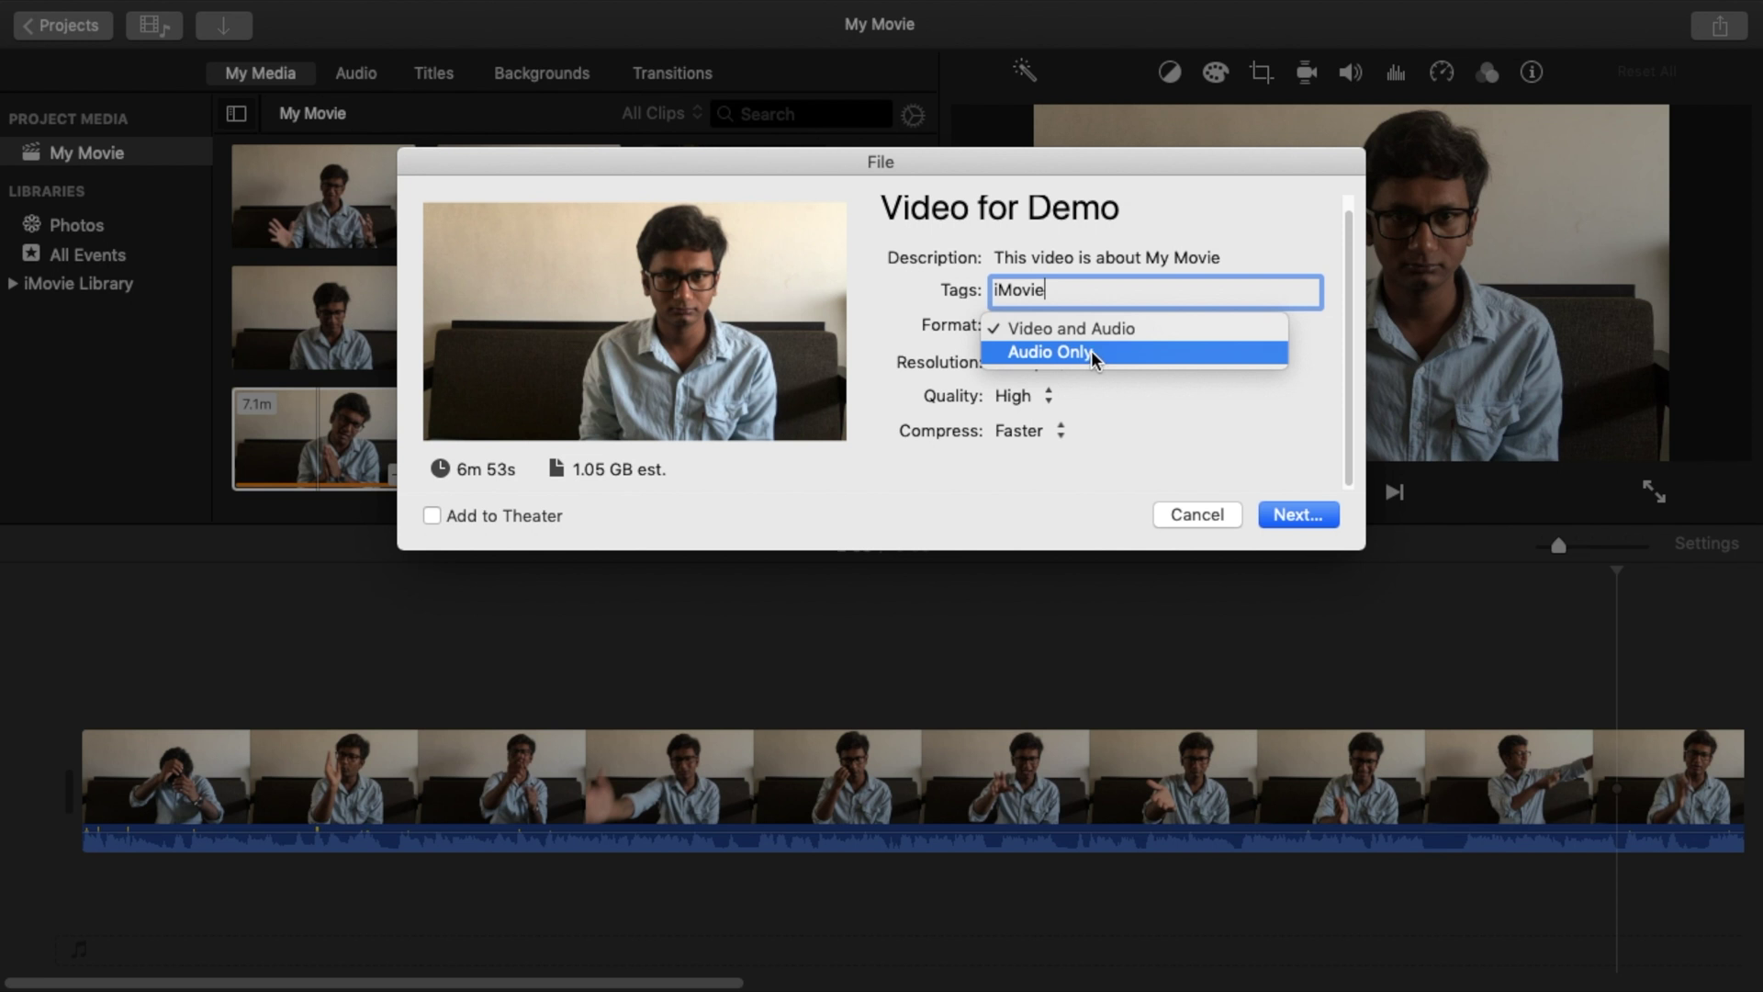
{"action": "left_click", "coordinate": [1100, 328]}
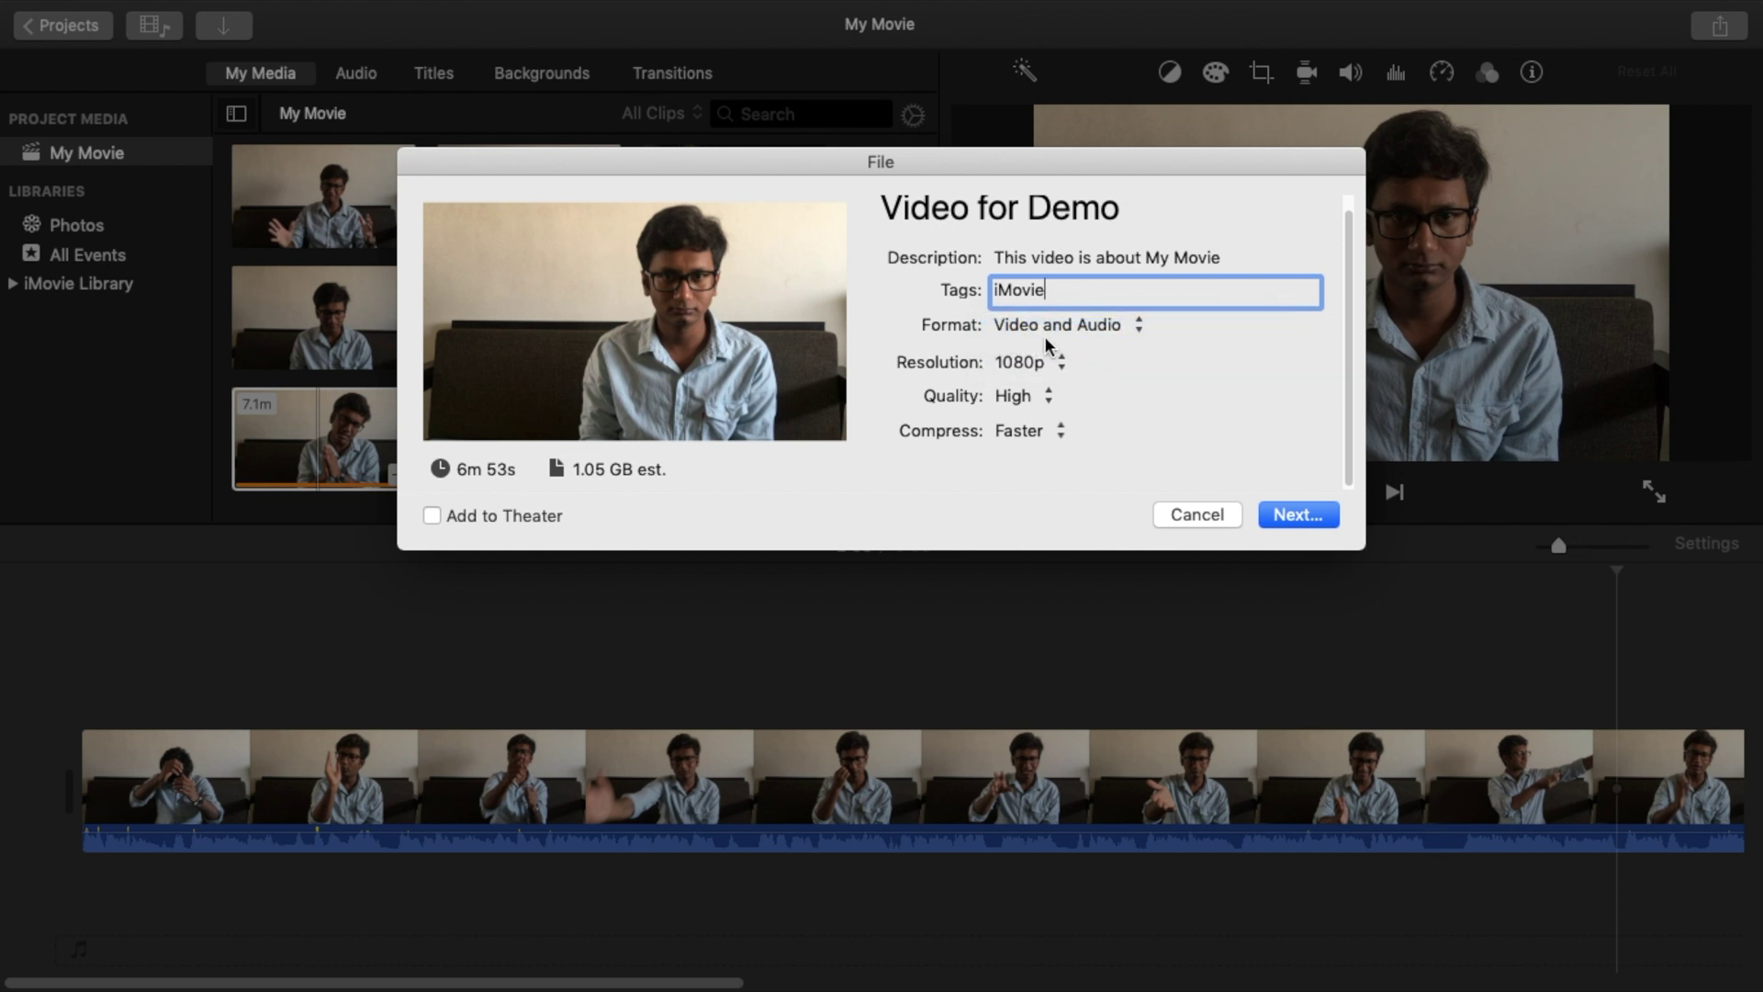
{"action": "left_click", "coordinate": [1047, 328]}
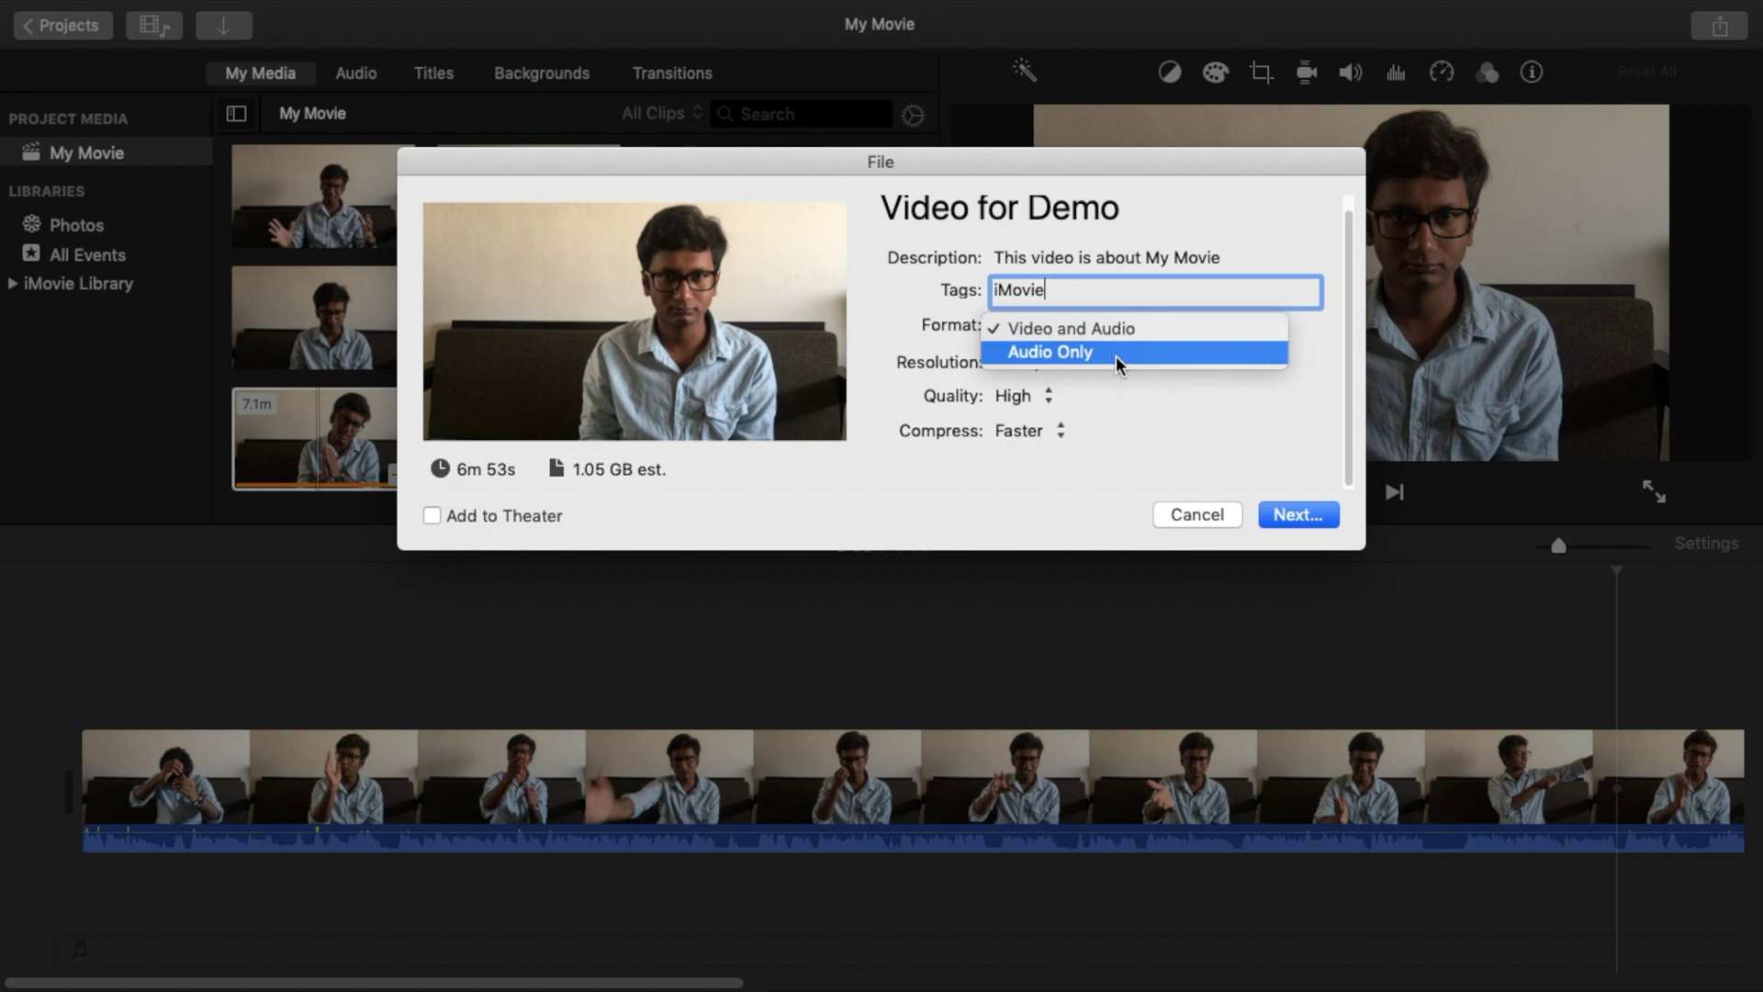
{"action": "left_click", "coordinate": [1122, 327]}
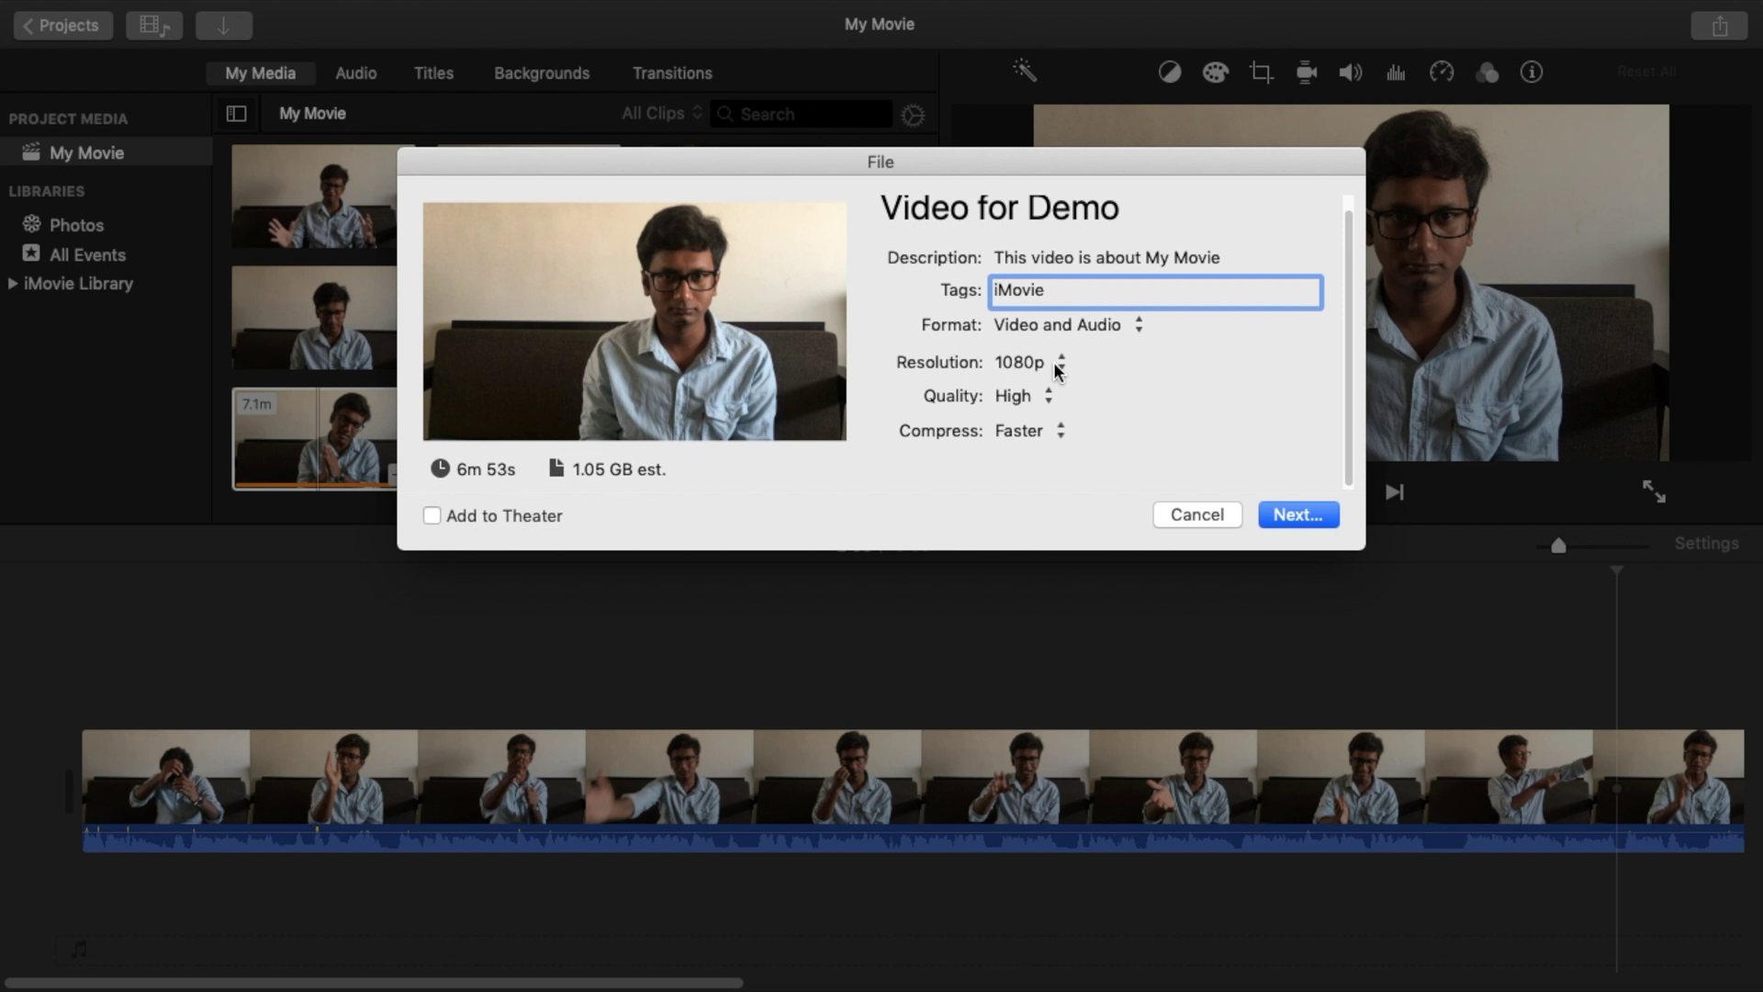
Step: Set the export resolution to 4K, keeping the quality at High and the compression at Faster
{"action": "left_click", "coordinate": [1110, 369]}
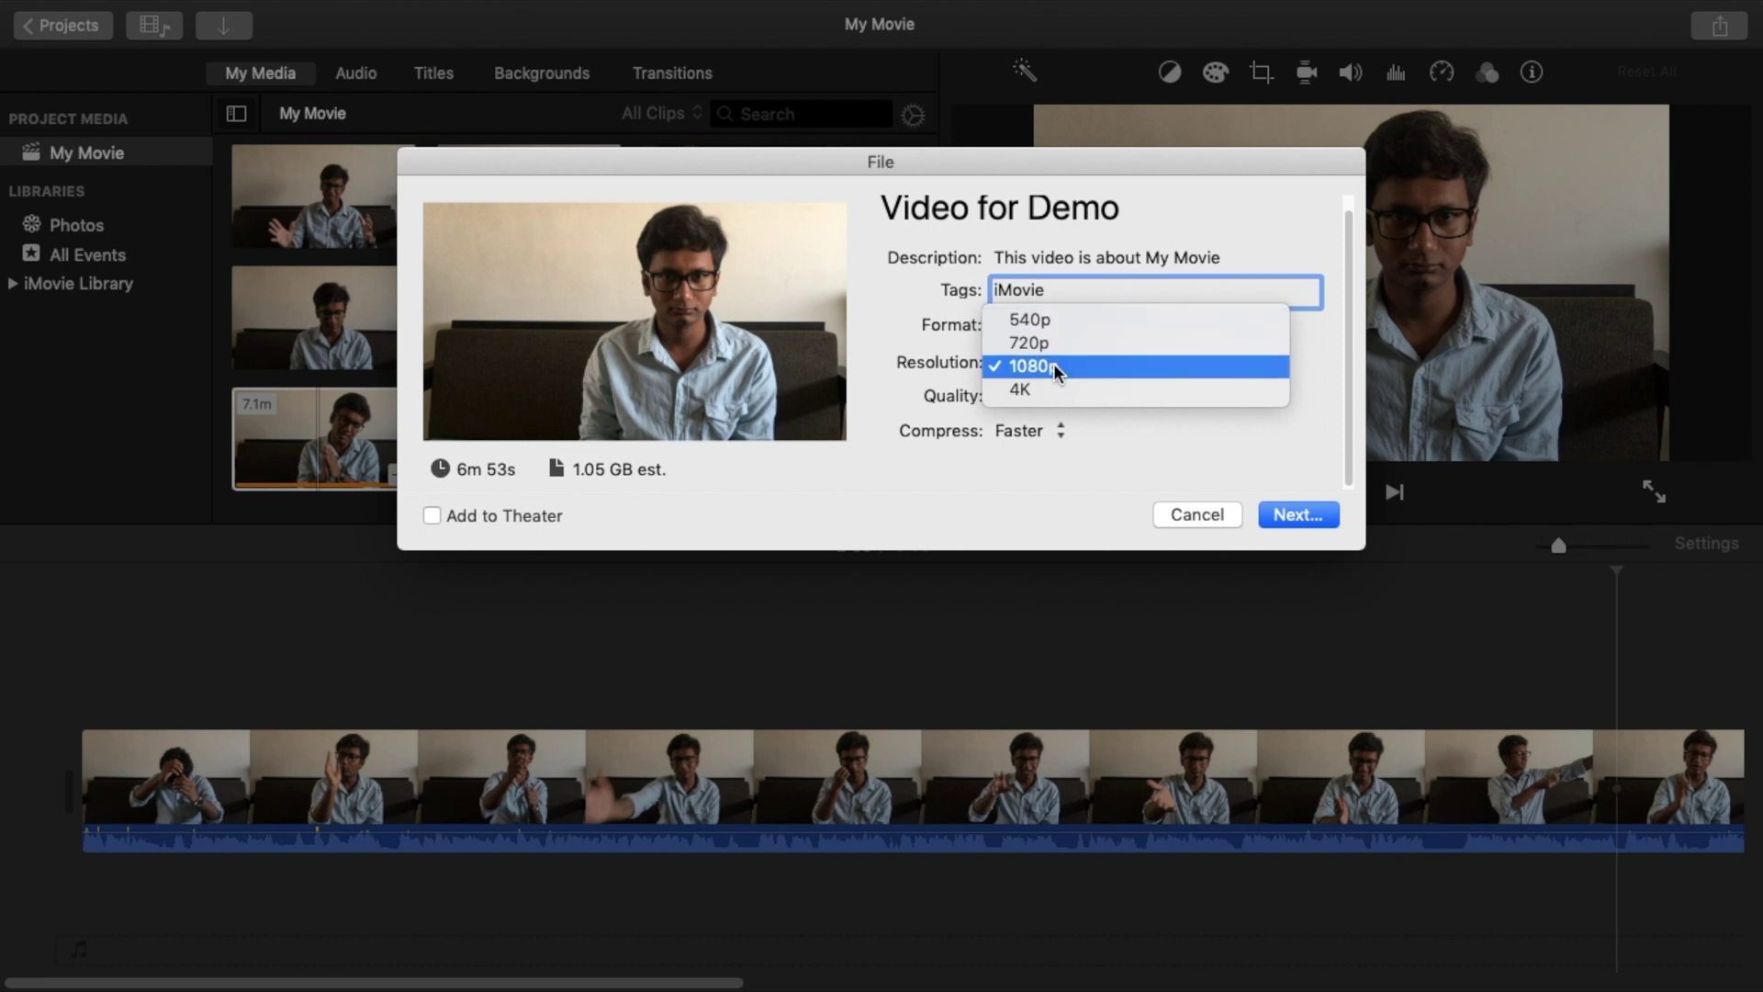
{"action": "left_click", "coordinate": [1053, 393]}
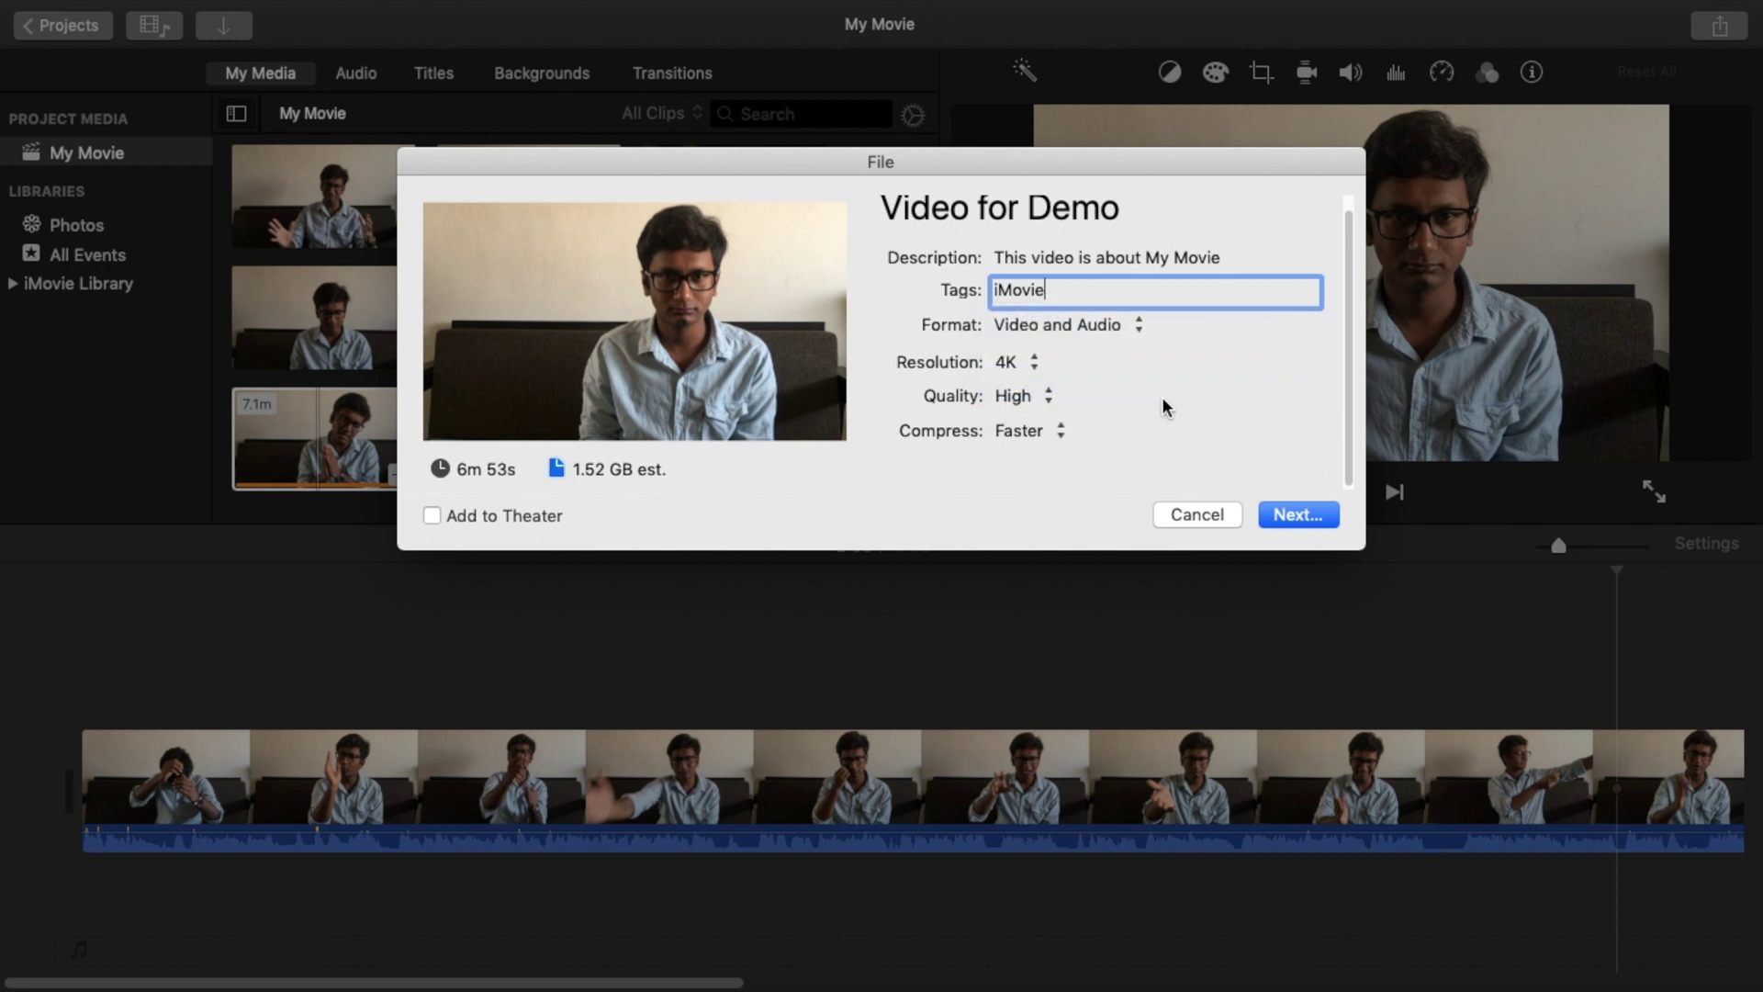
{"action": "left_click", "coordinate": [1023, 396]}
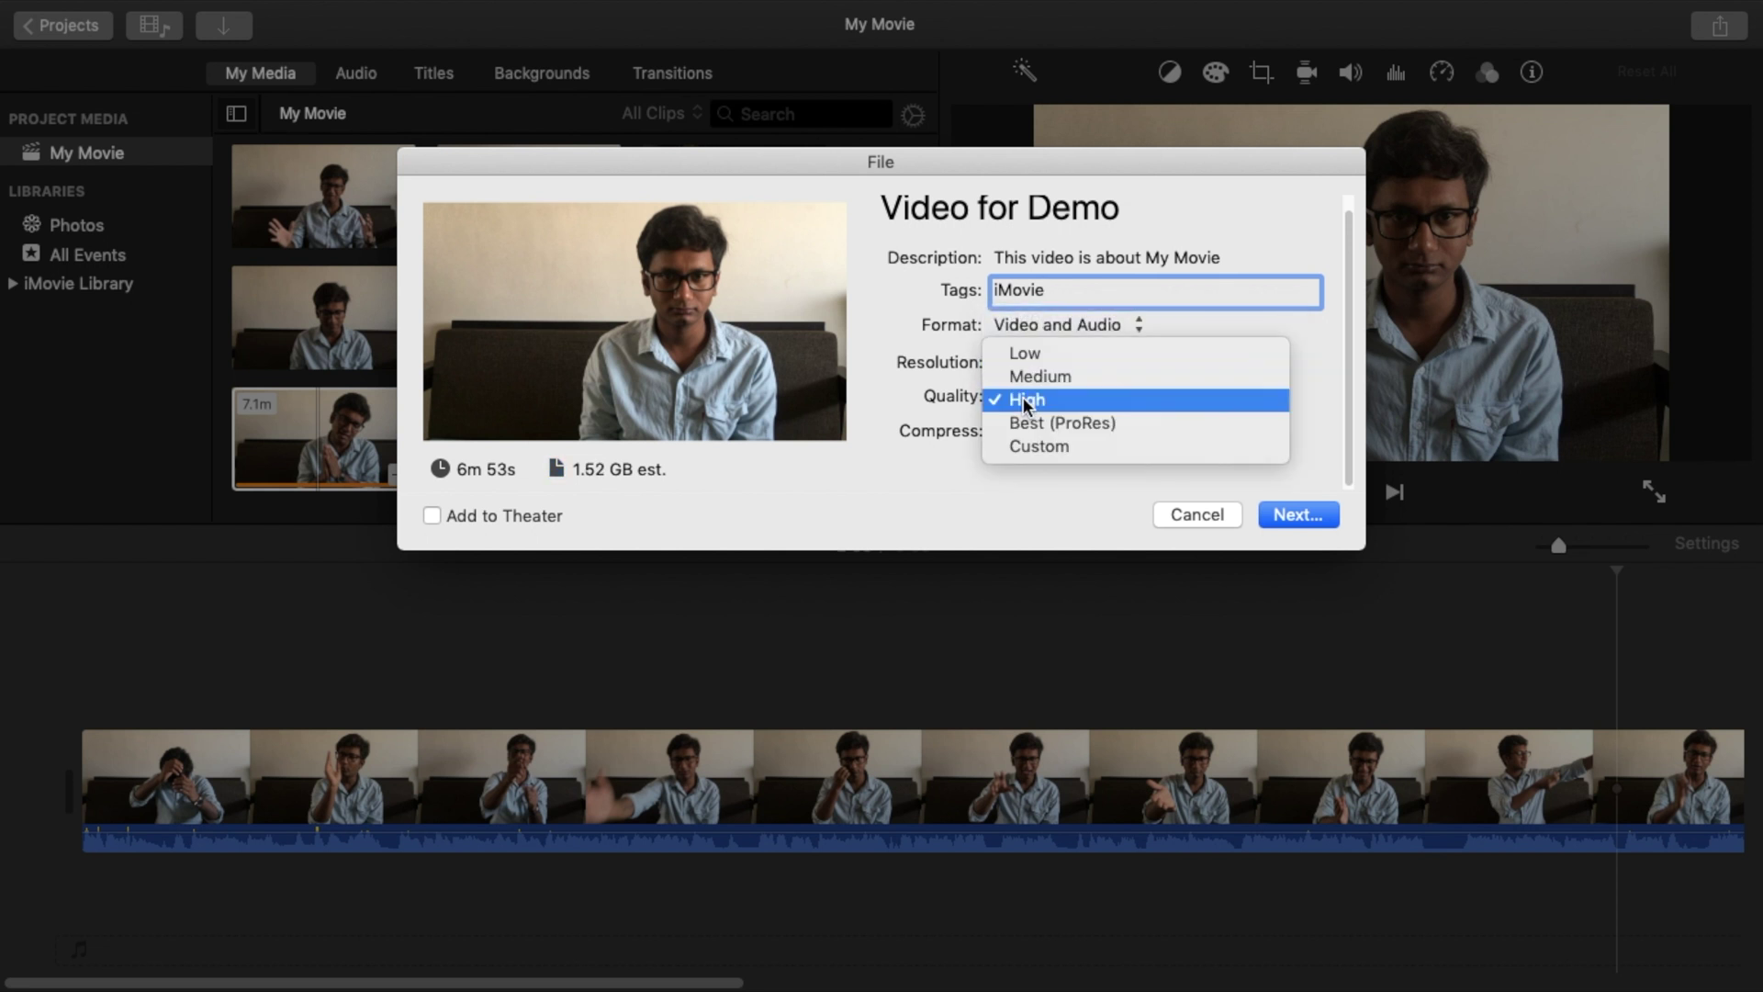
{"action": "left_click", "coordinate": [1126, 405]}
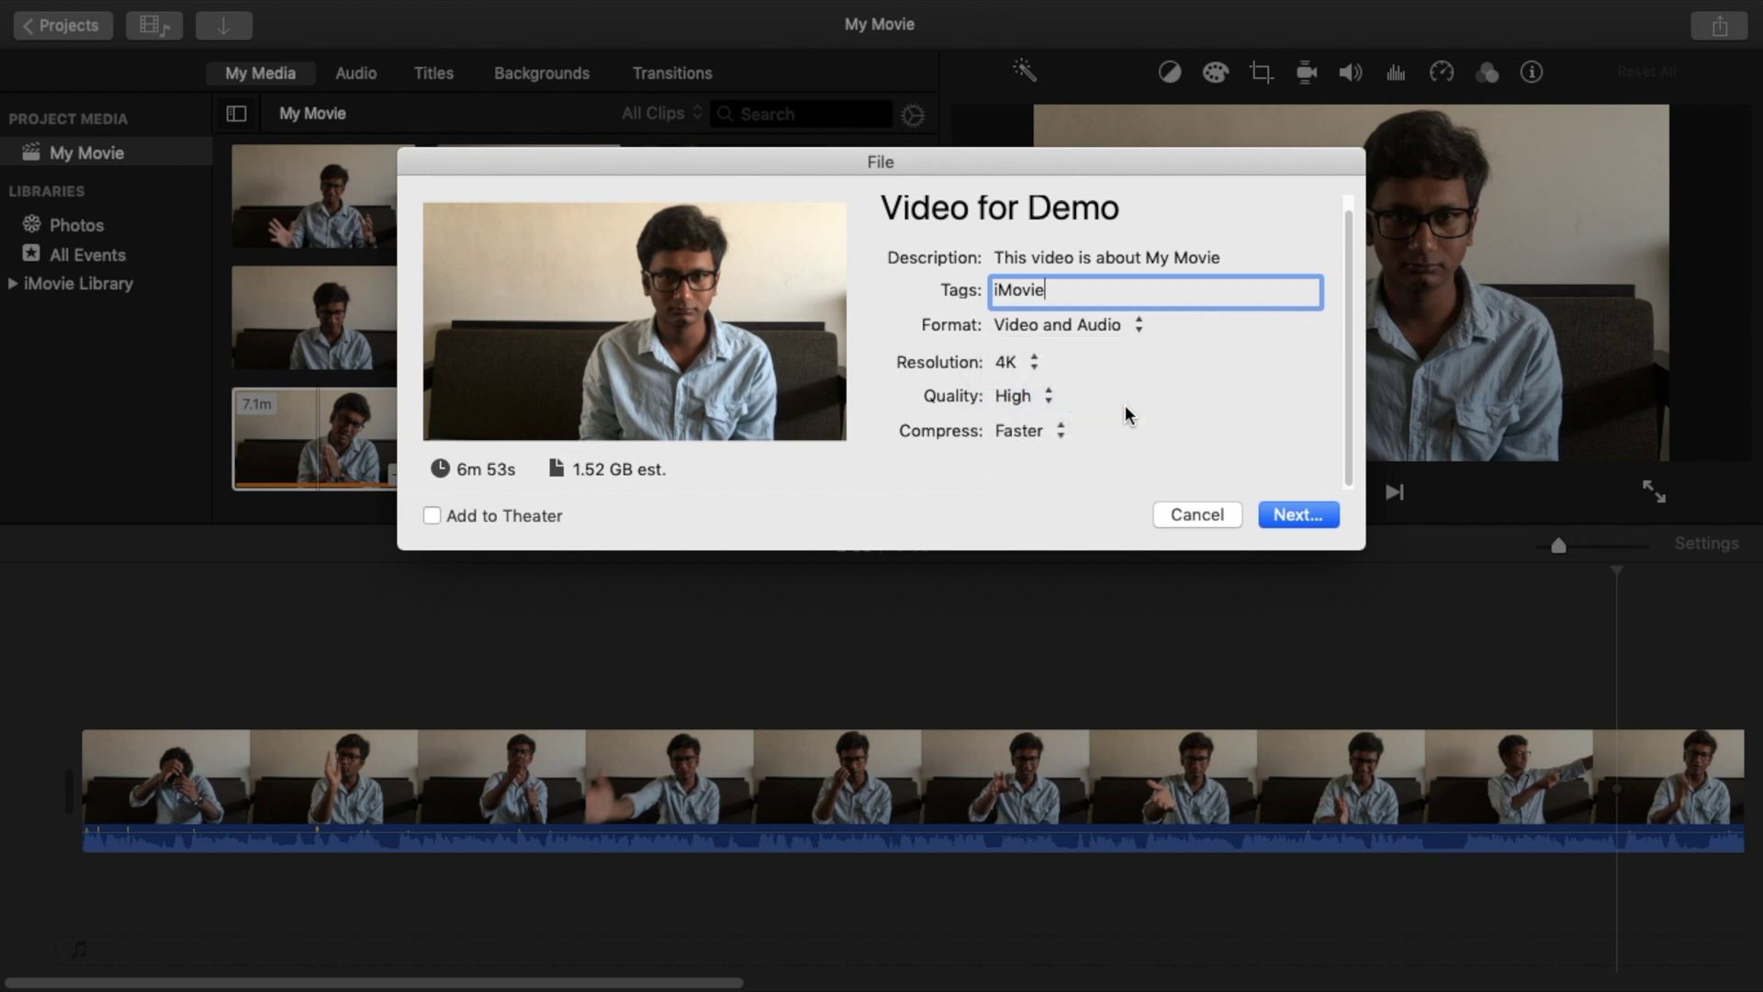
{"action": "left_click", "coordinate": [1030, 428]}
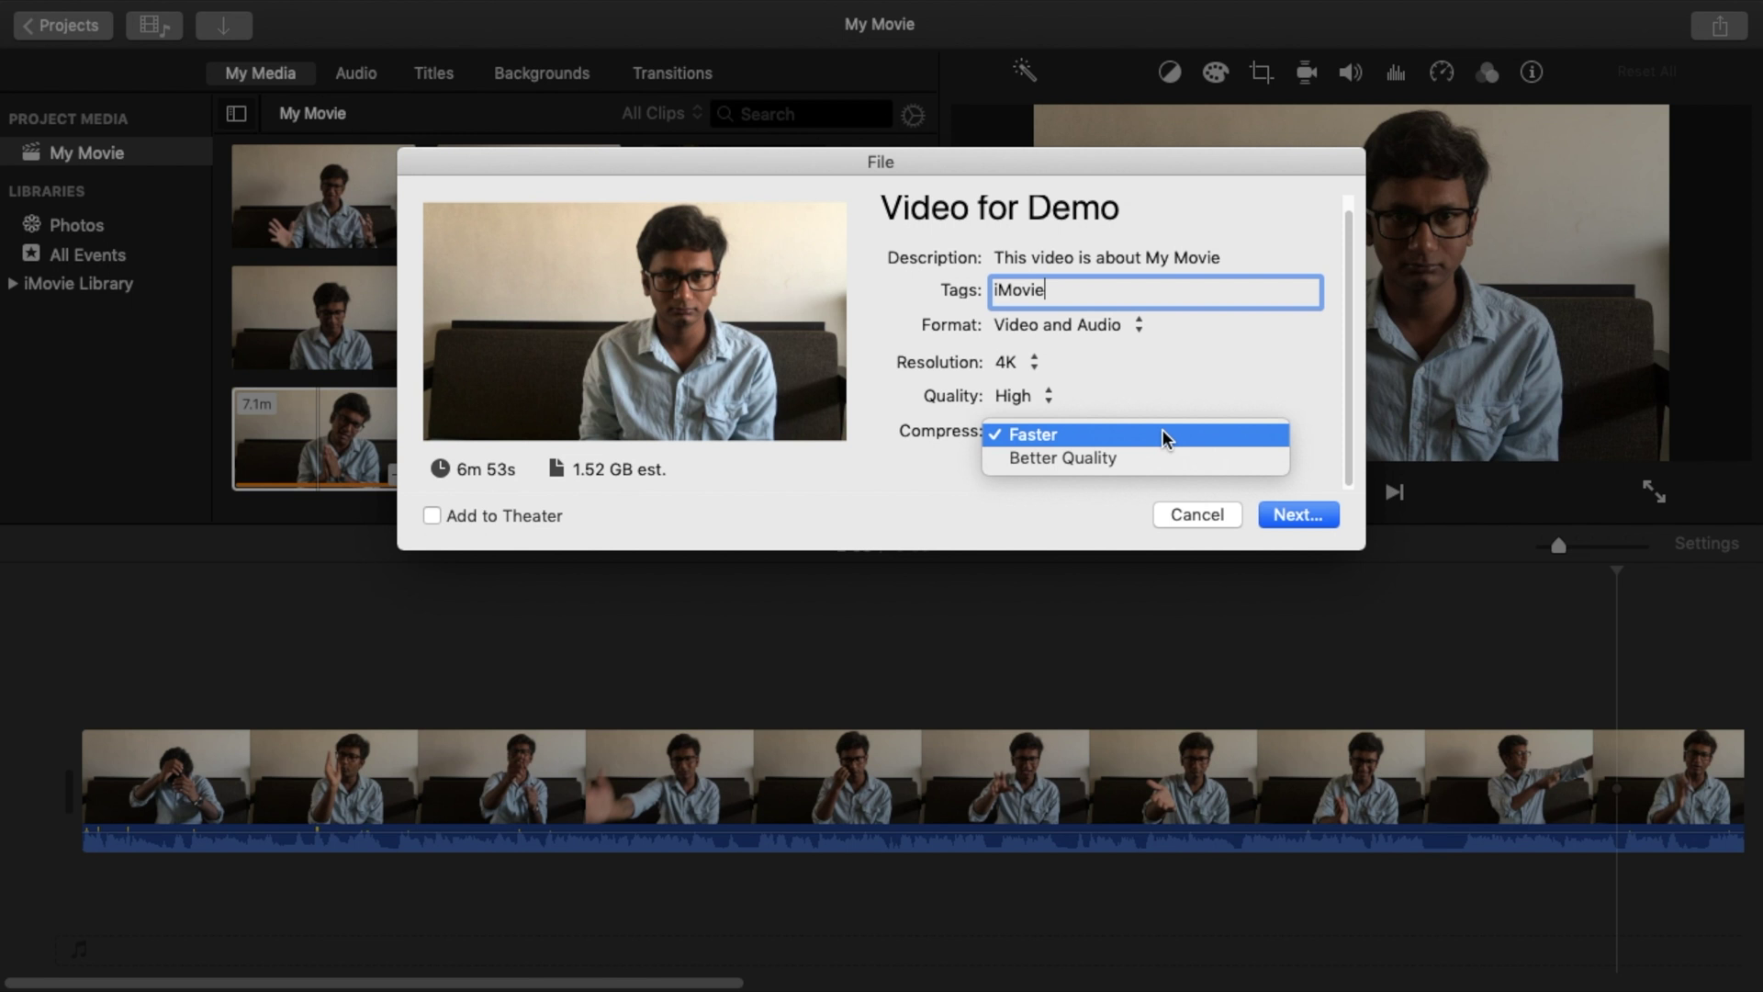
{"action": "left_click", "coordinate": [1026, 441]}
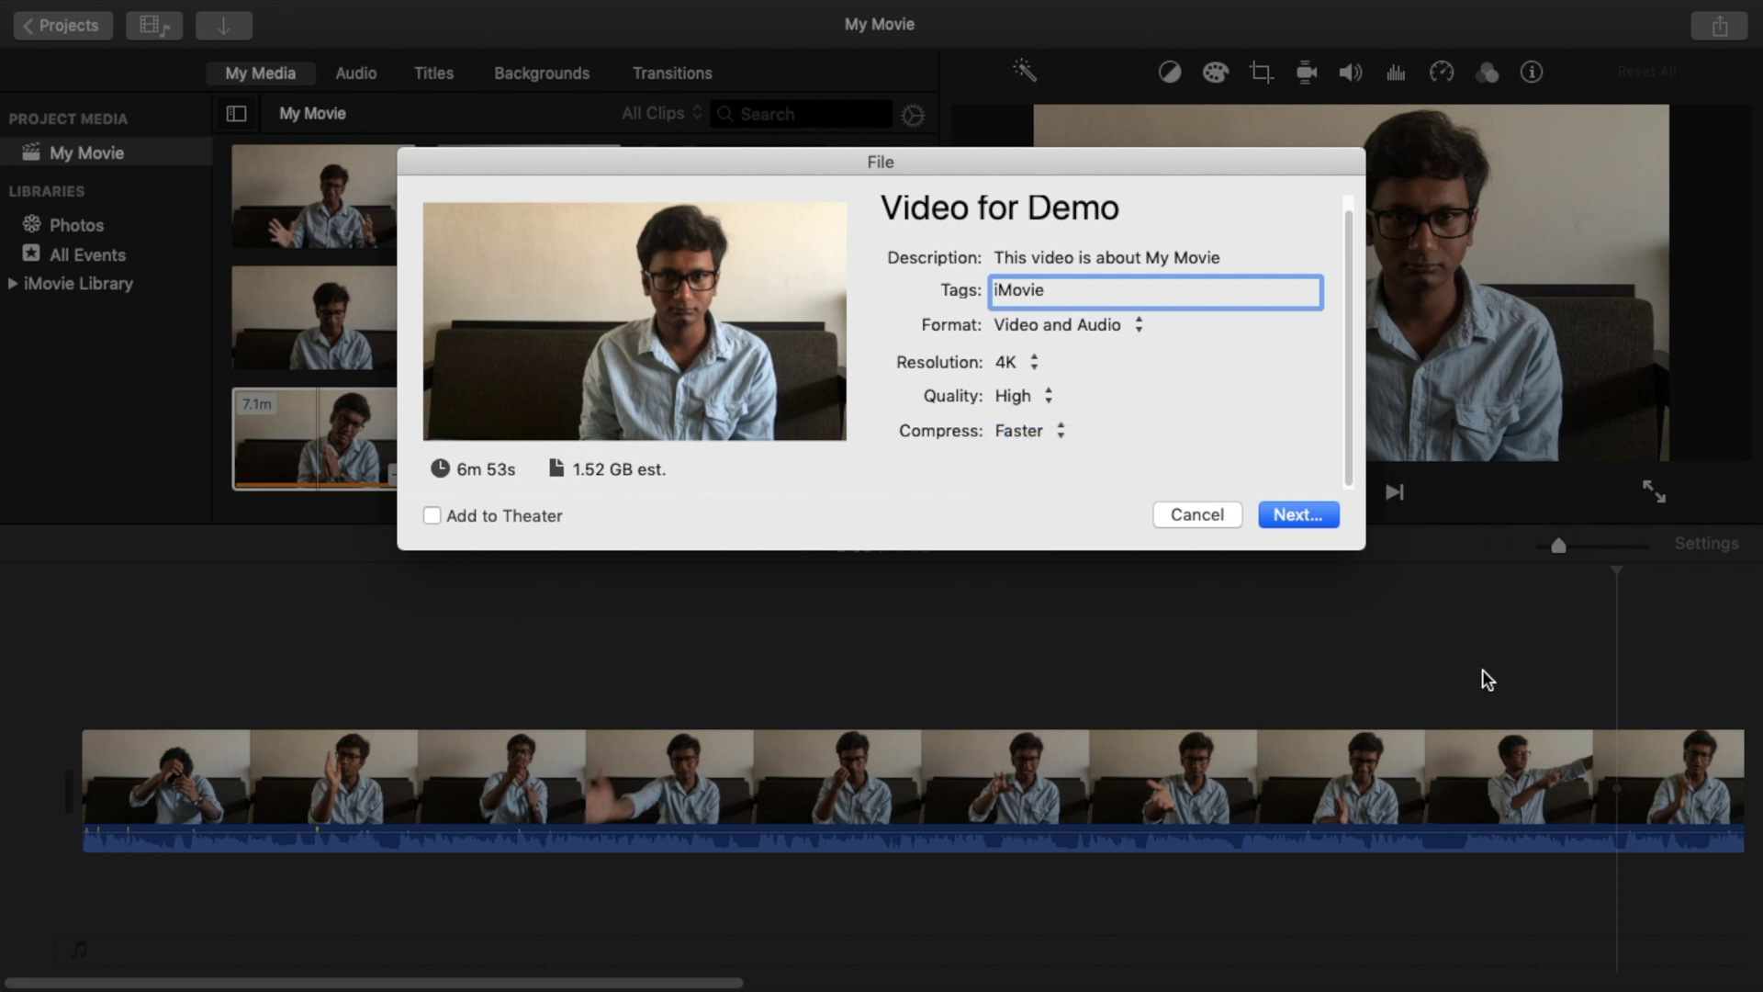
Step: Save the exported movie to the Desktop as "Video for Demo" and check the export progress
{"action": "key", "text": "Return"}
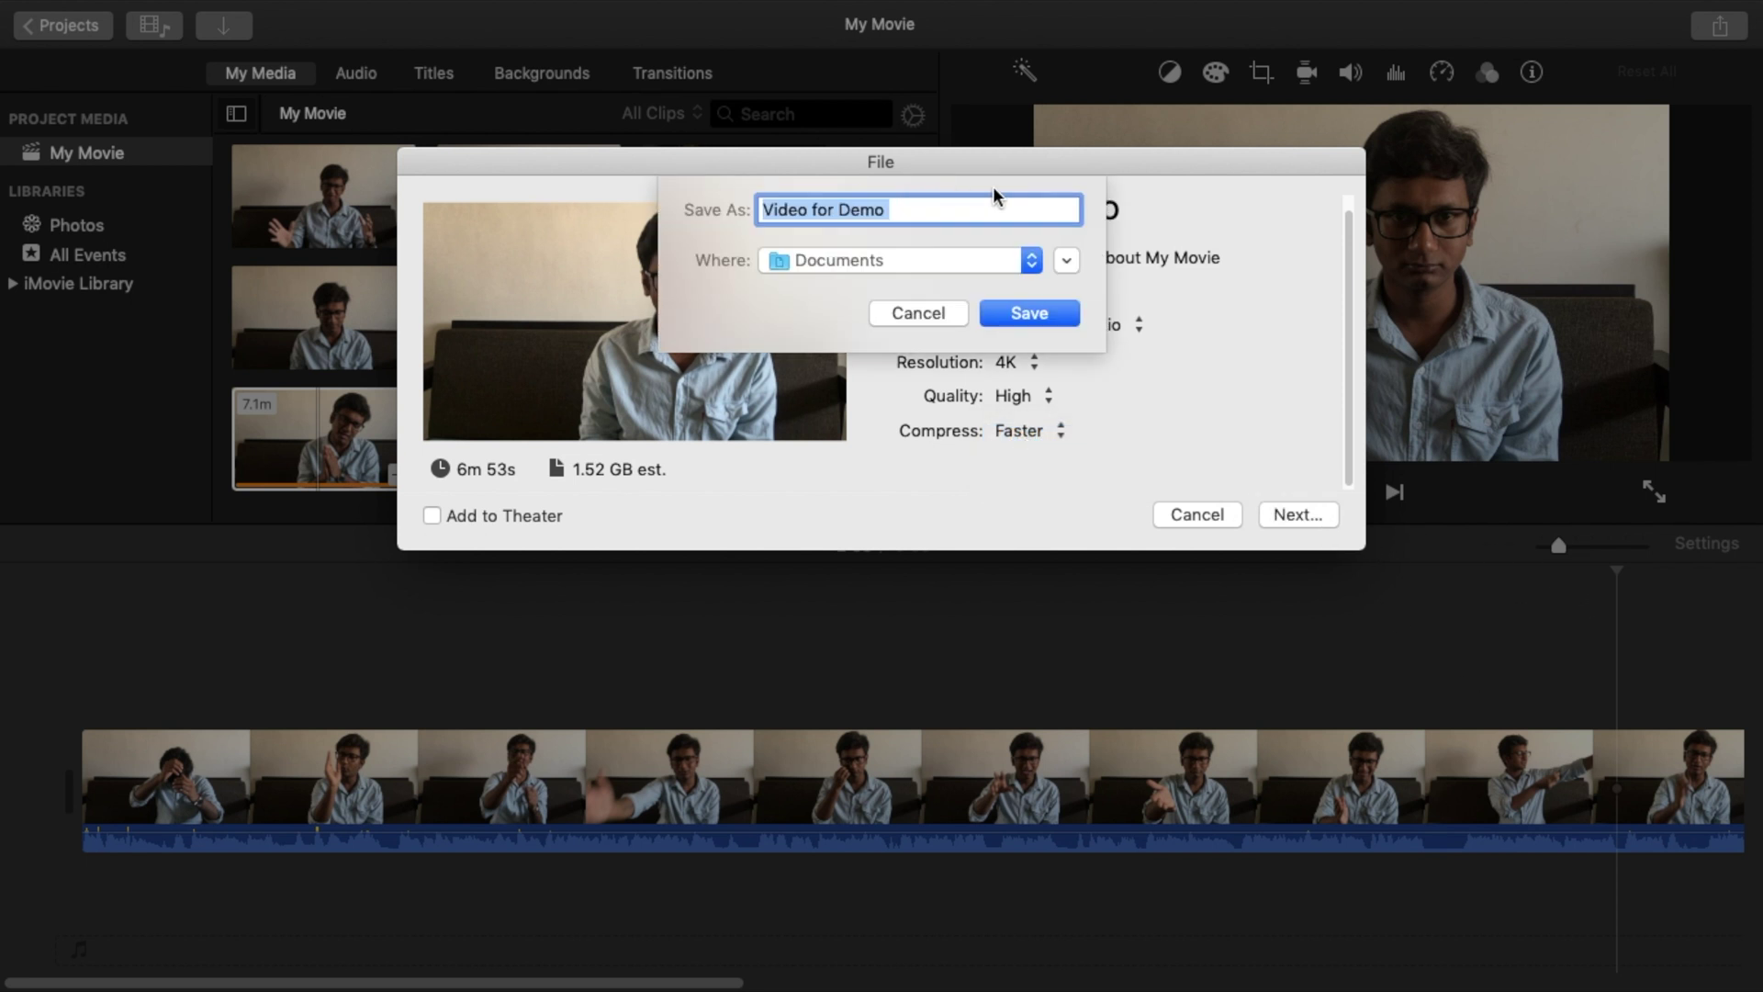
{"action": "left_click", "coordinate": [977, 267]}
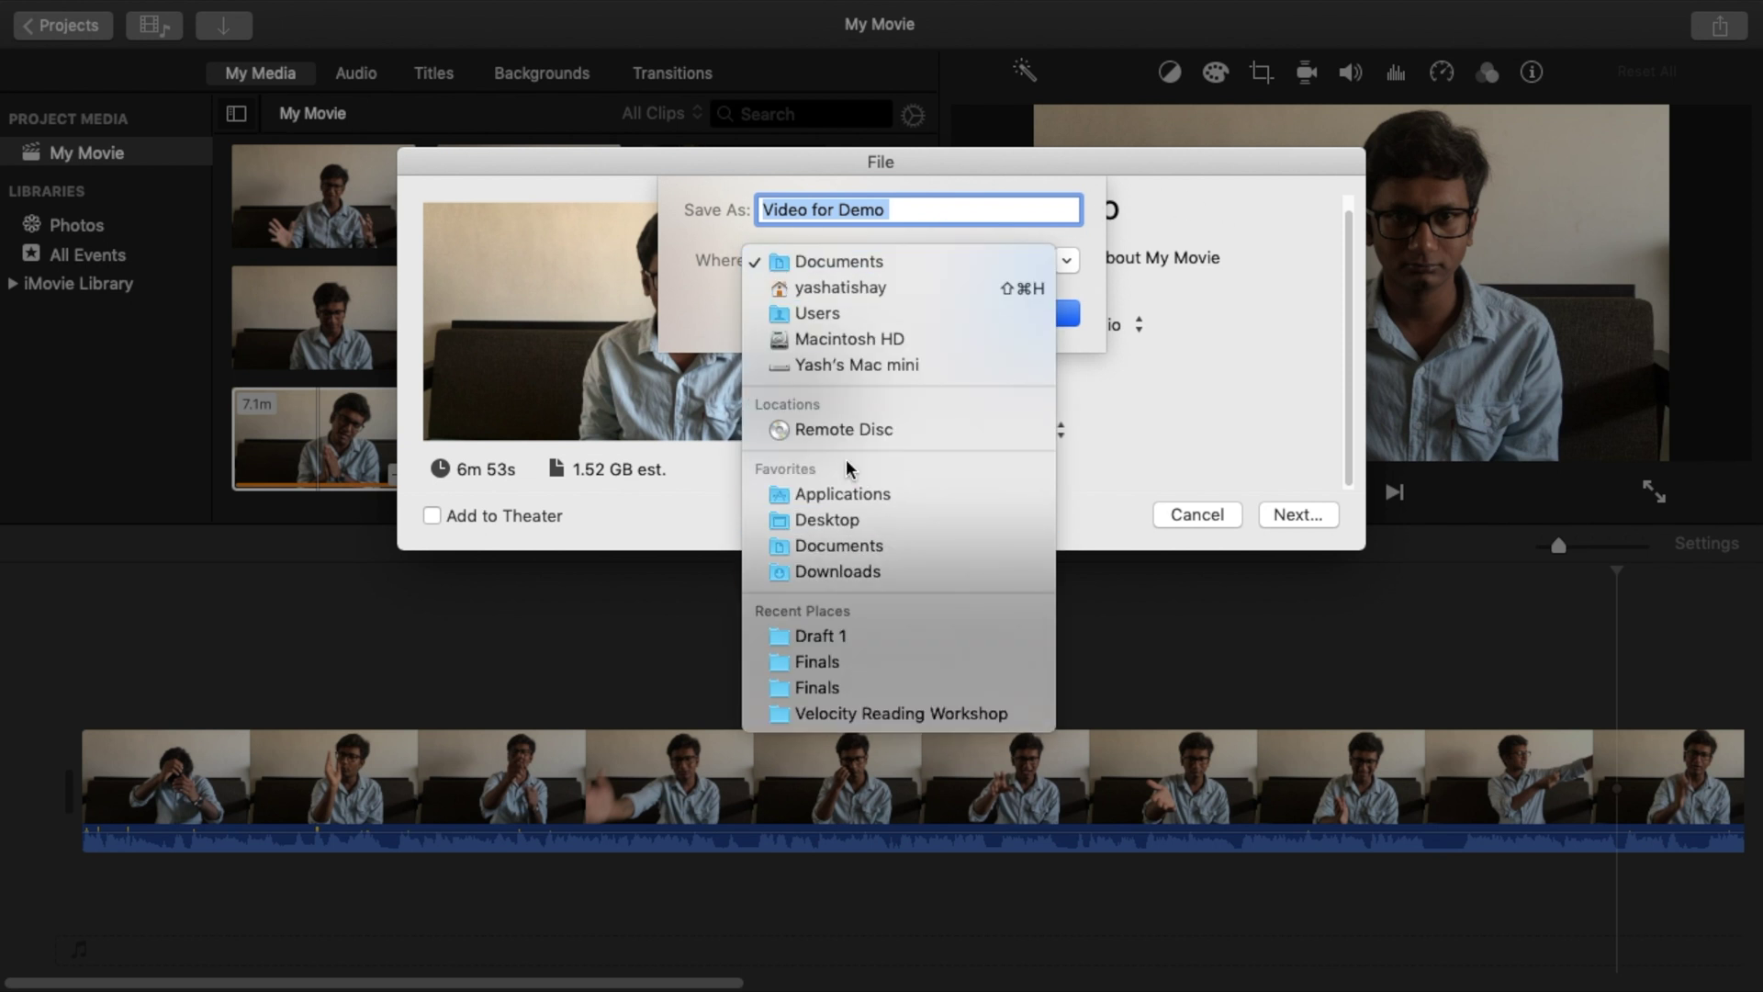
{"action": "left_click", "coordinate": [858, 520]}
{"action": "left_click", "coordinate": [1008, 305]}
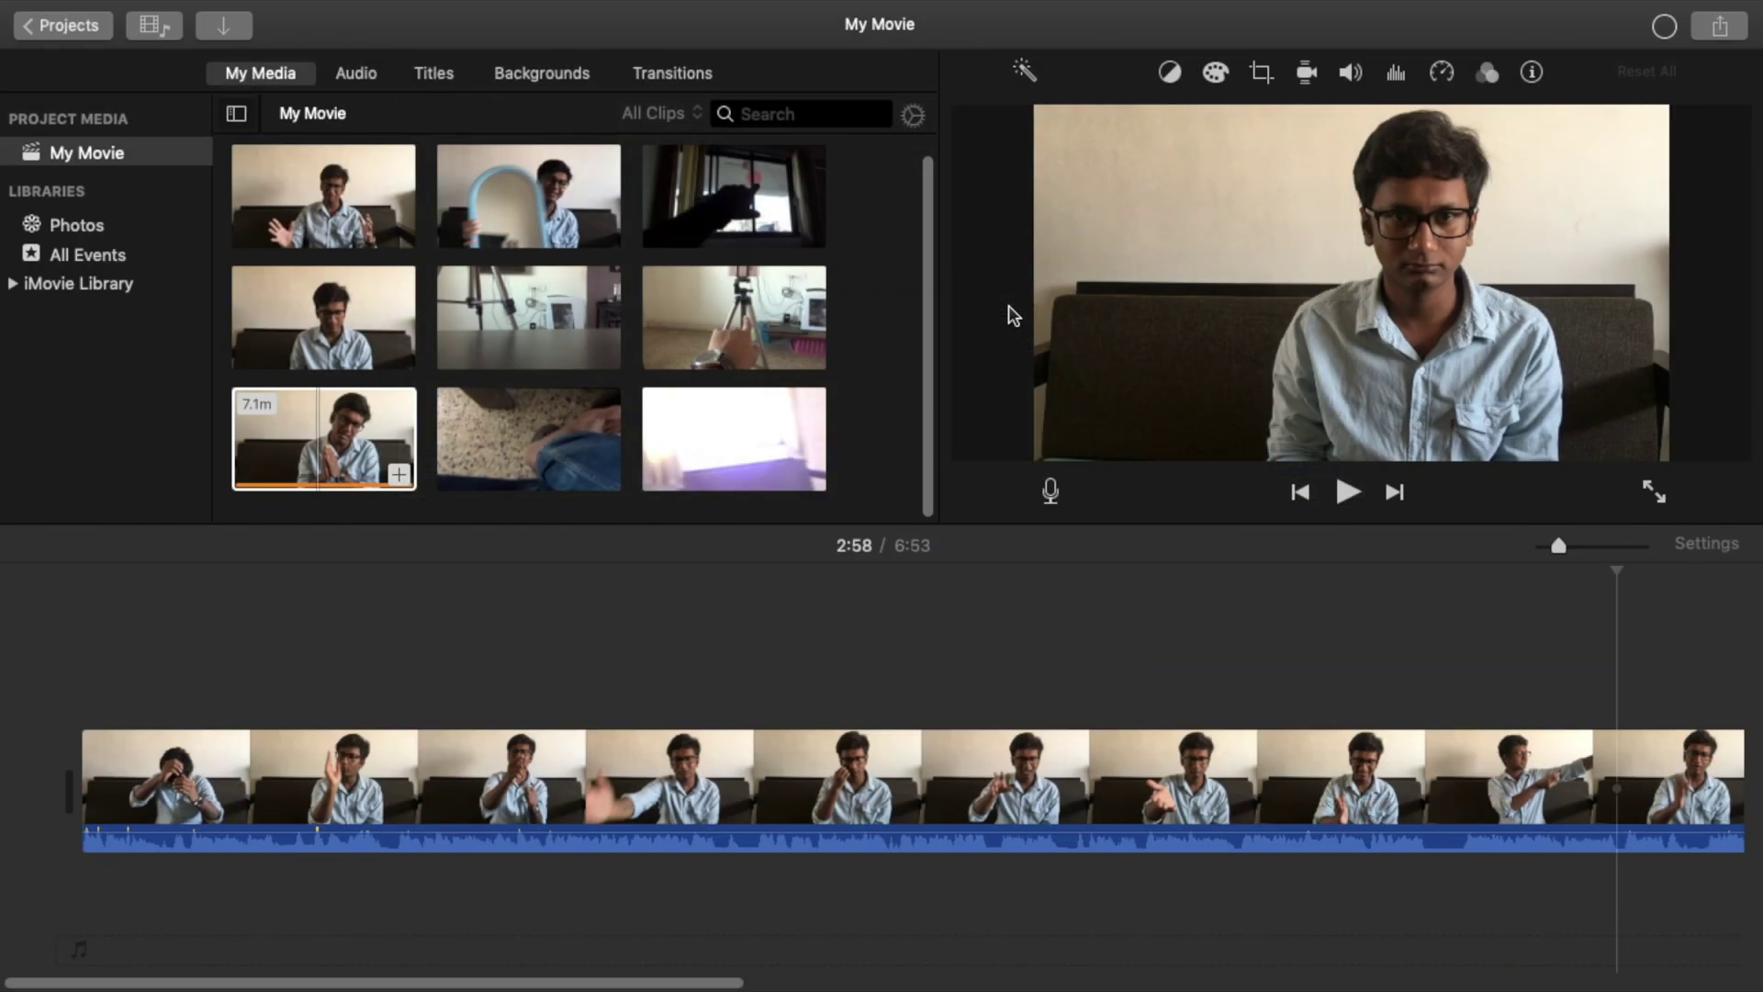
{"action": "left_click", "coordinate": [1666, 27]}
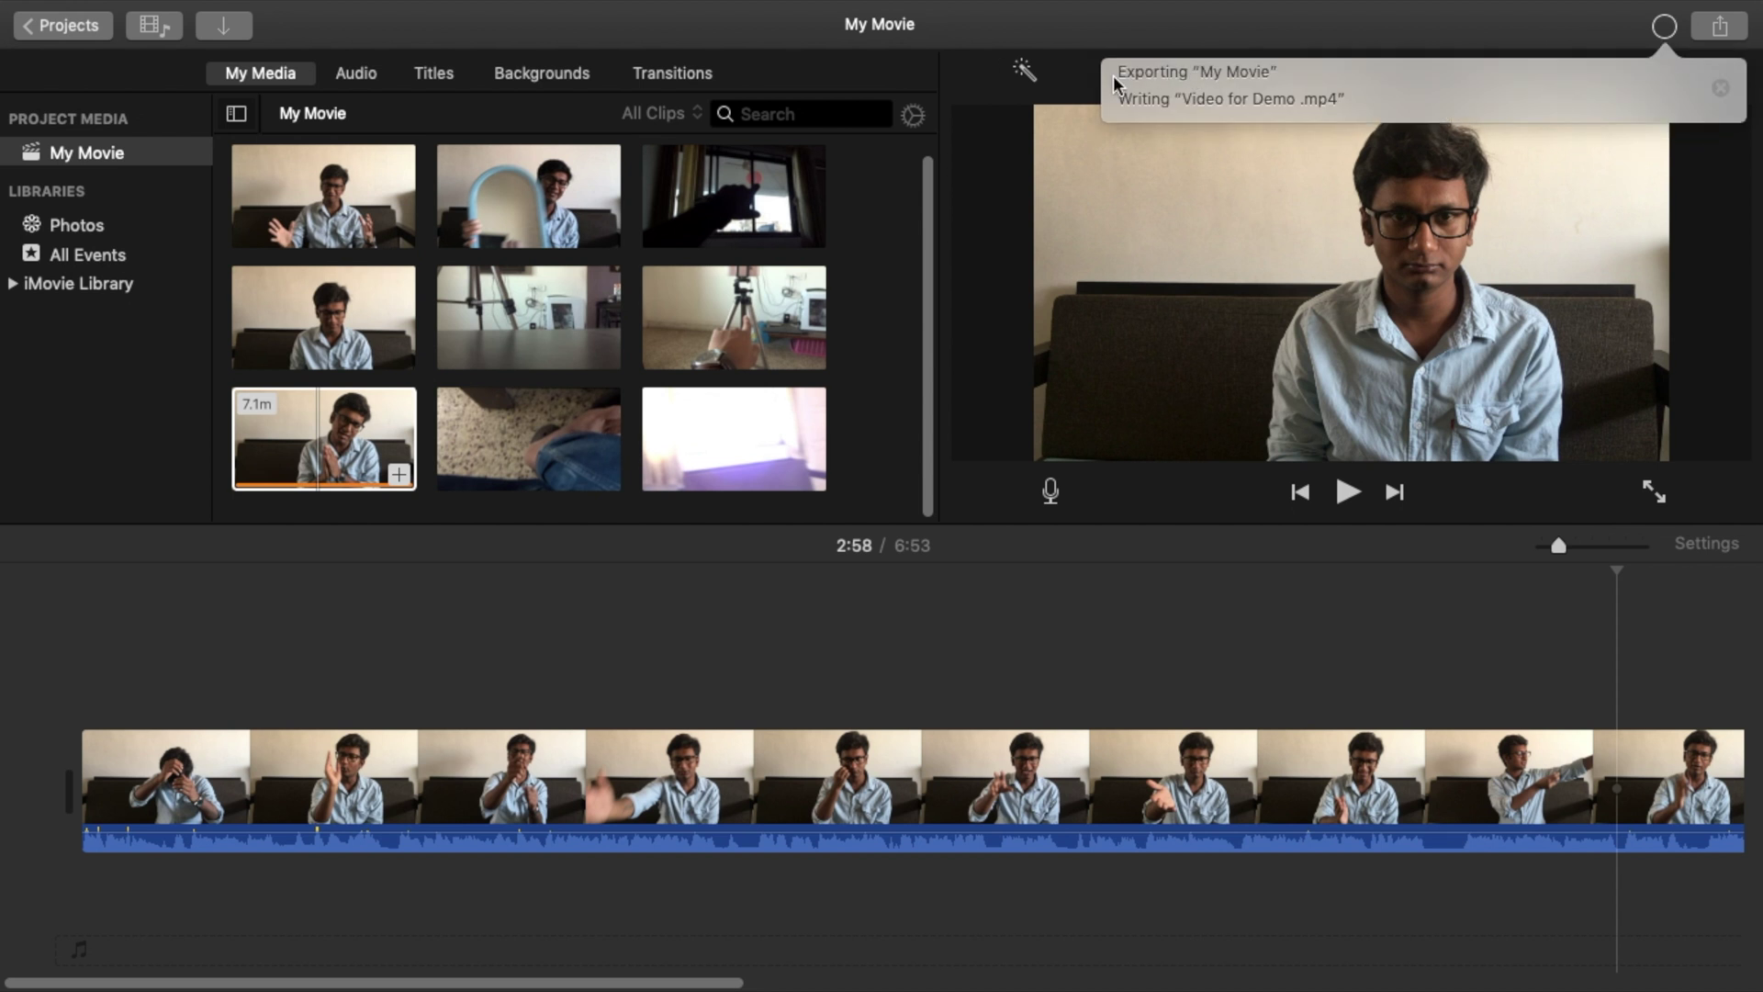